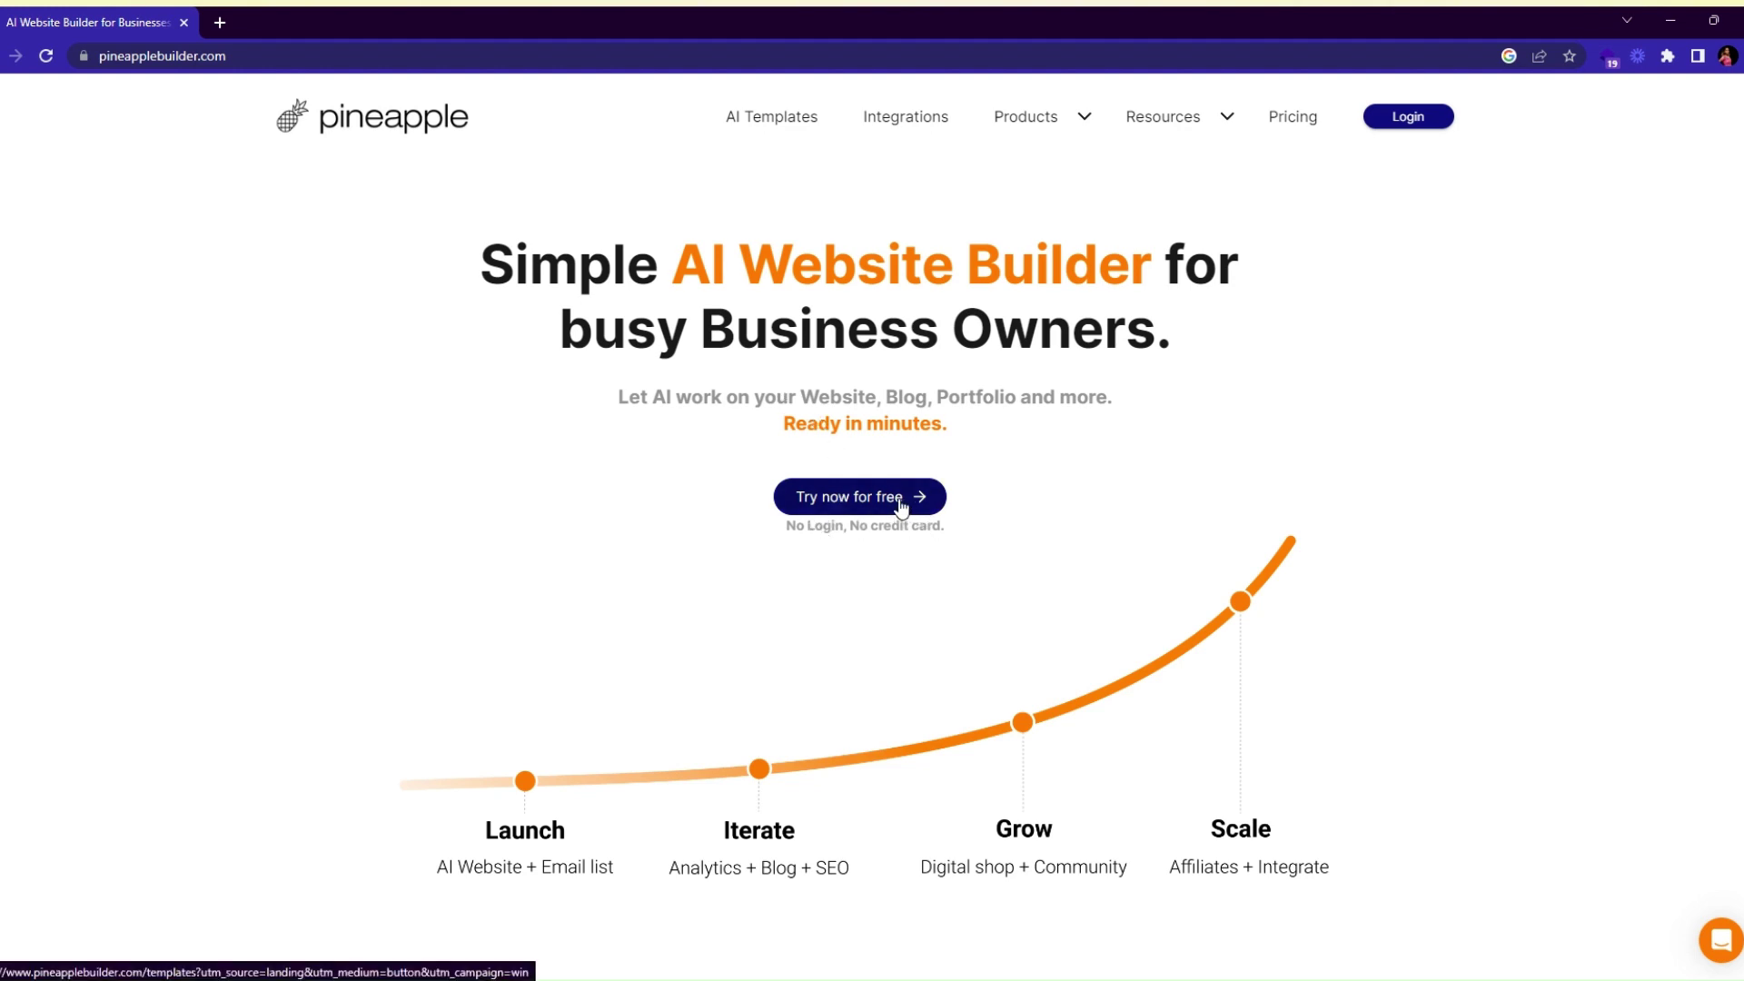
Start the free website builder trial and choose Restaurant as the kind of website.
click(897, 507)
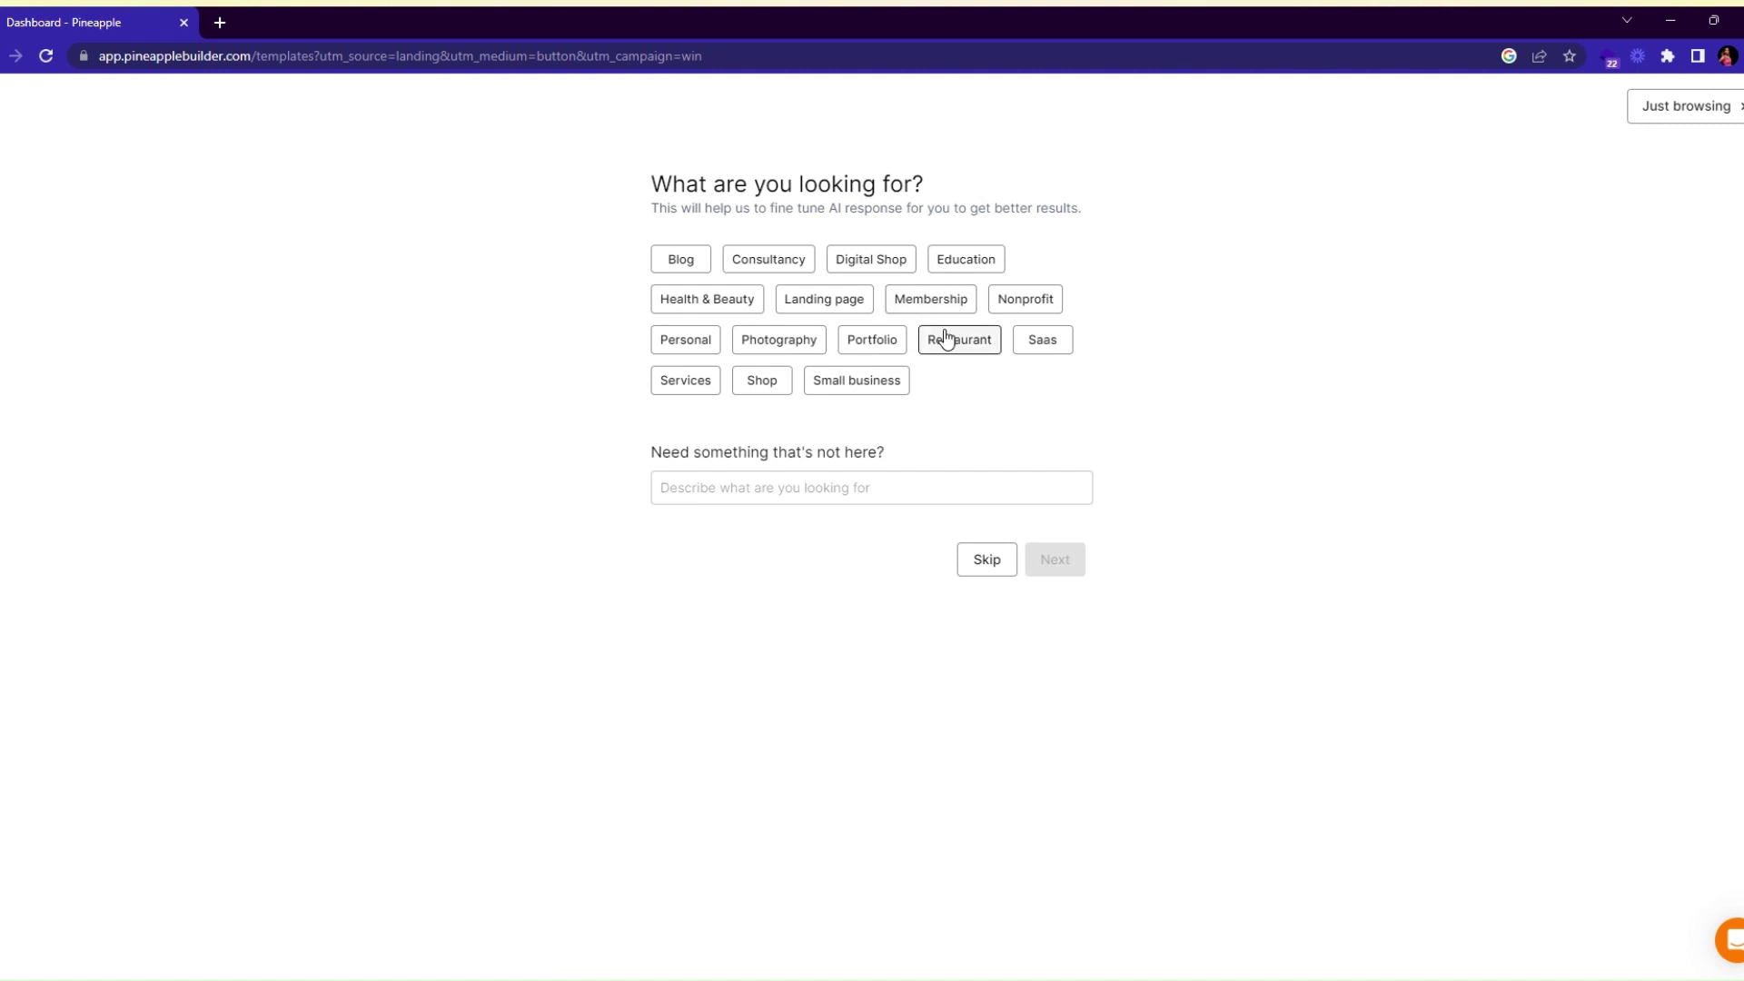
click(948, 339)
click(1051, 565)
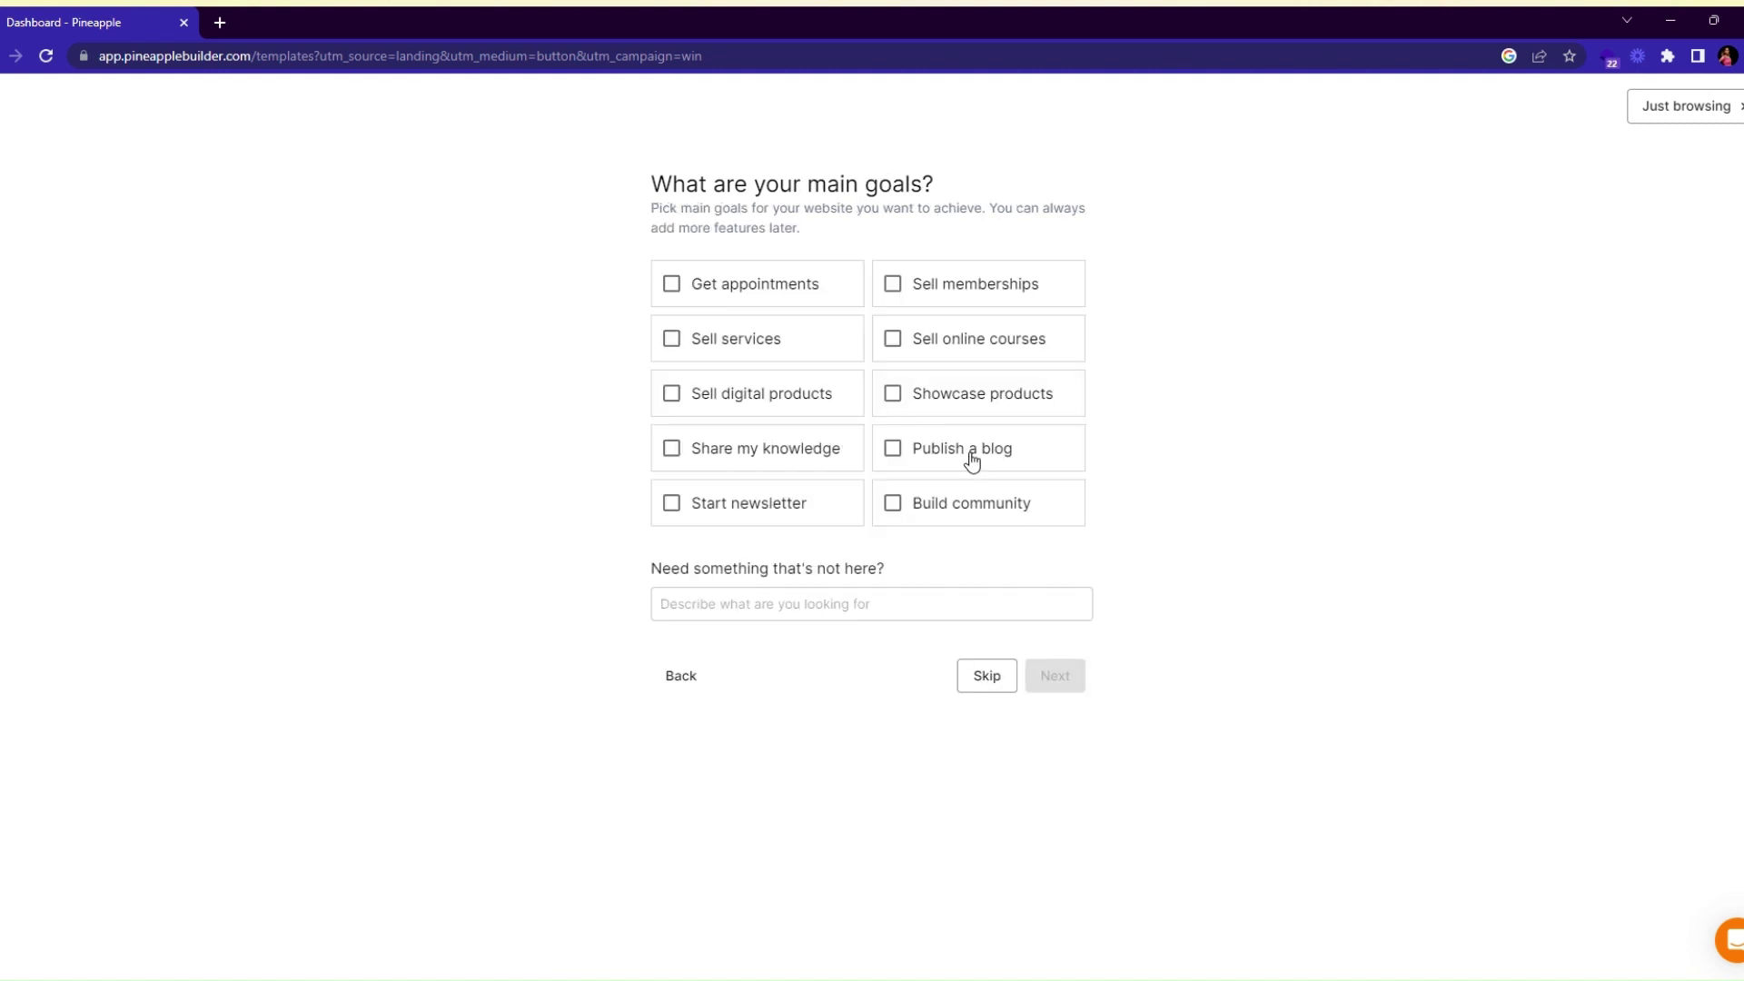
Pick Build community, Showcase products and Get appointments as main goals, and finish with Looking for inspirations as the project stage.
click(894, 501)
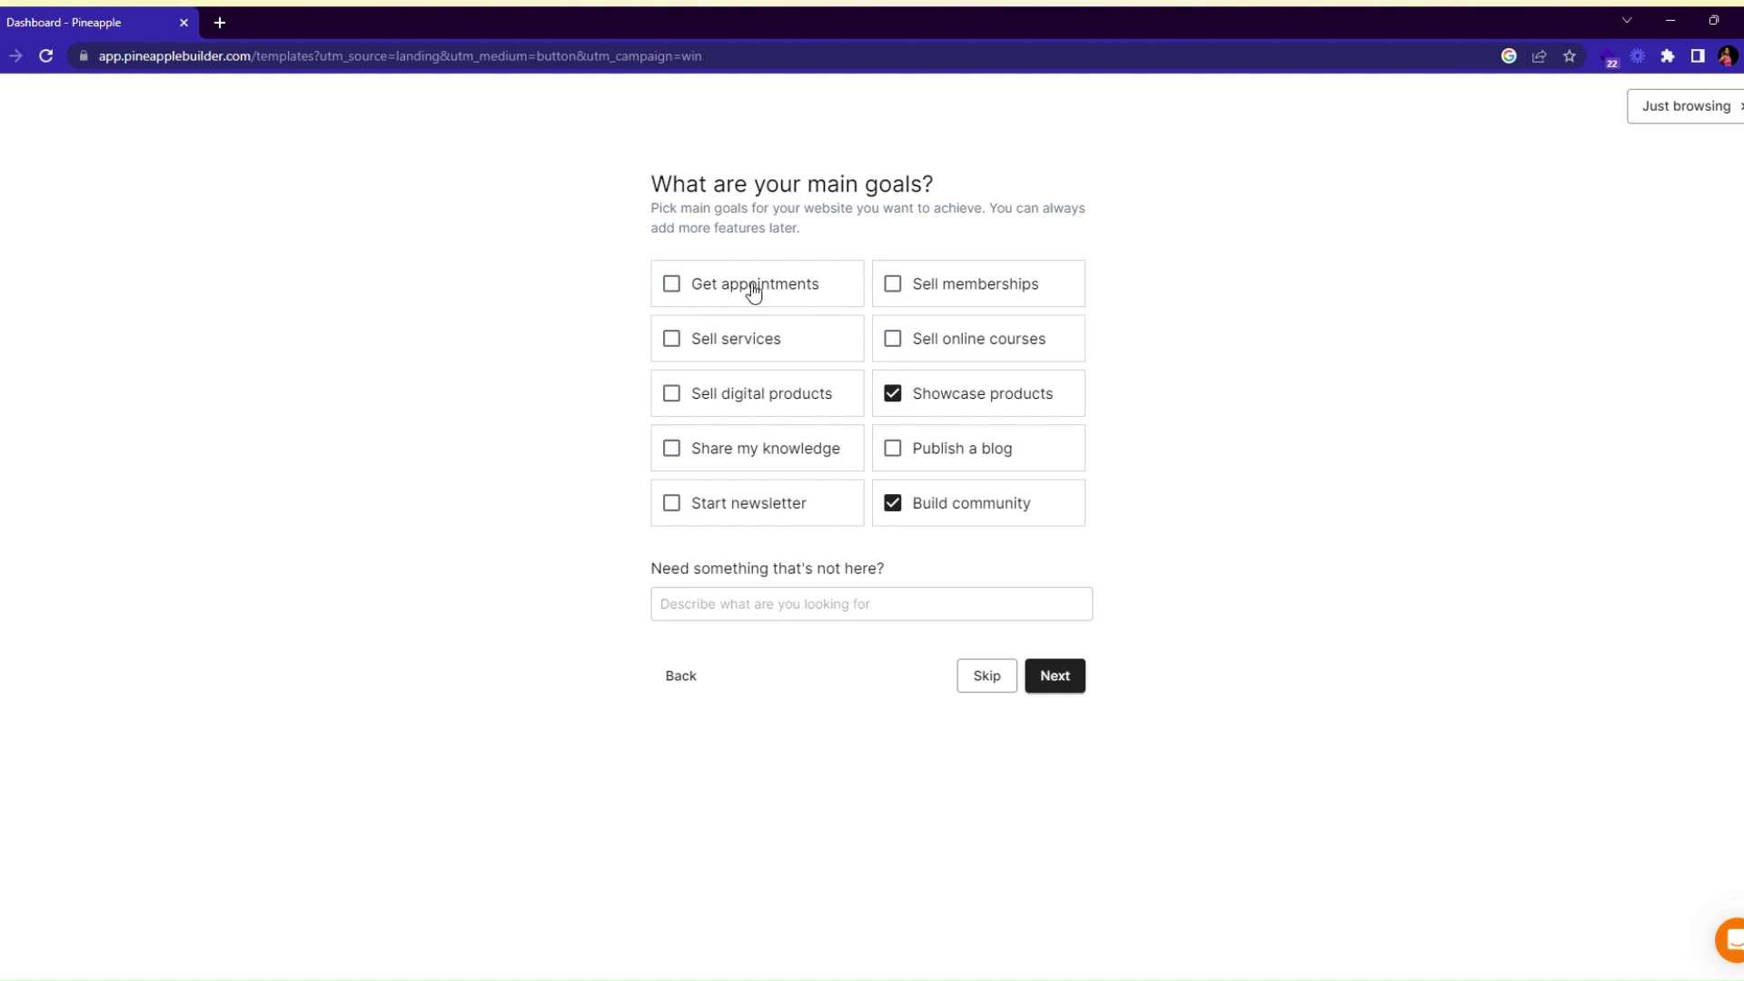
click(672, 284)
click(1054, 676)
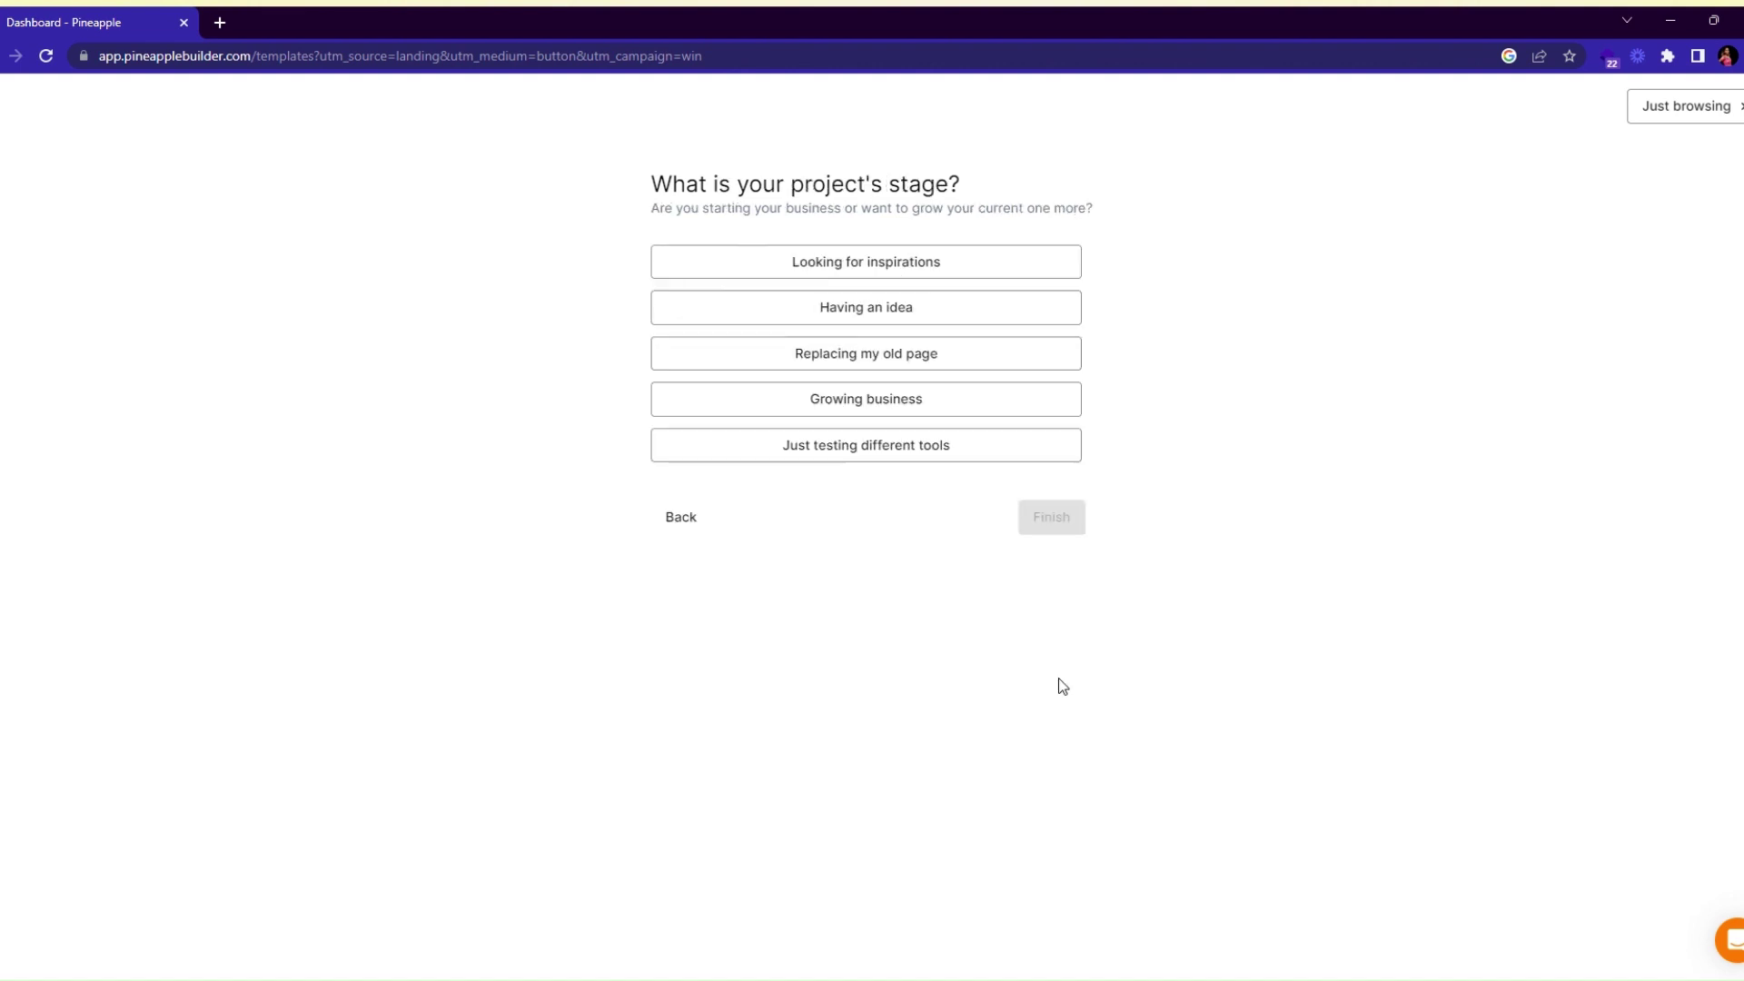
click(853, 266)
click(1032, 520)
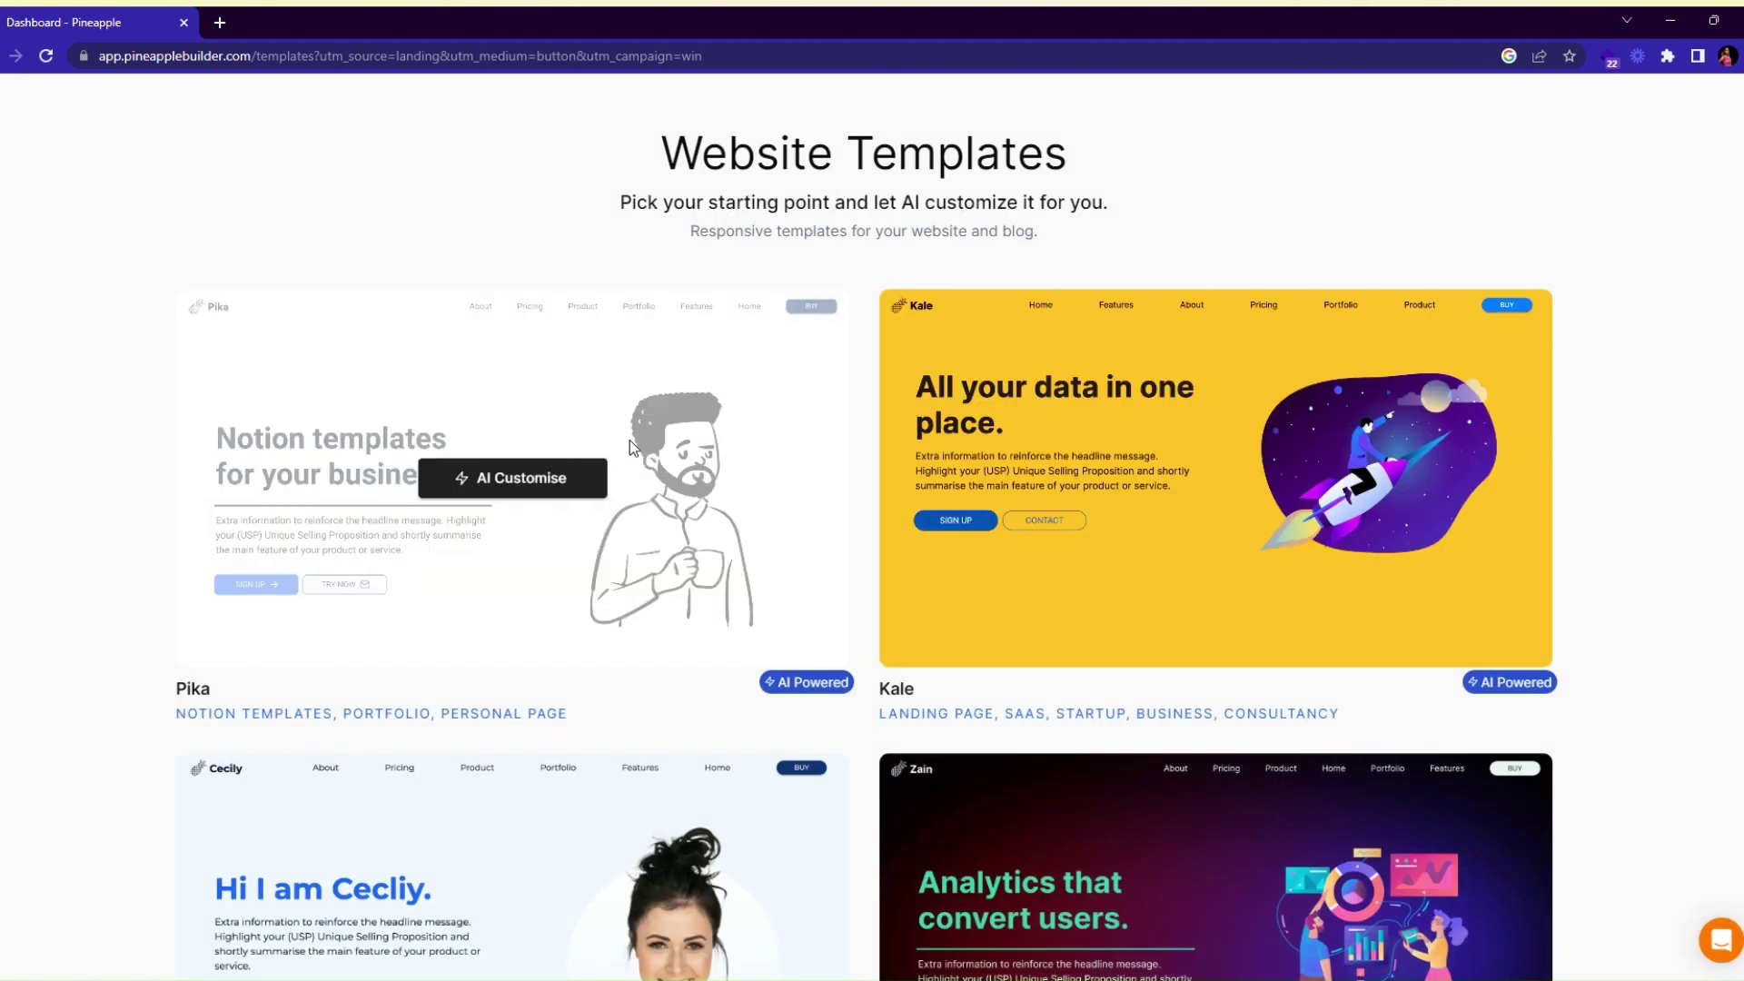
Browse the website templates and choose the Malia template for AI customisation.
scroll(631, 443, down, 4)
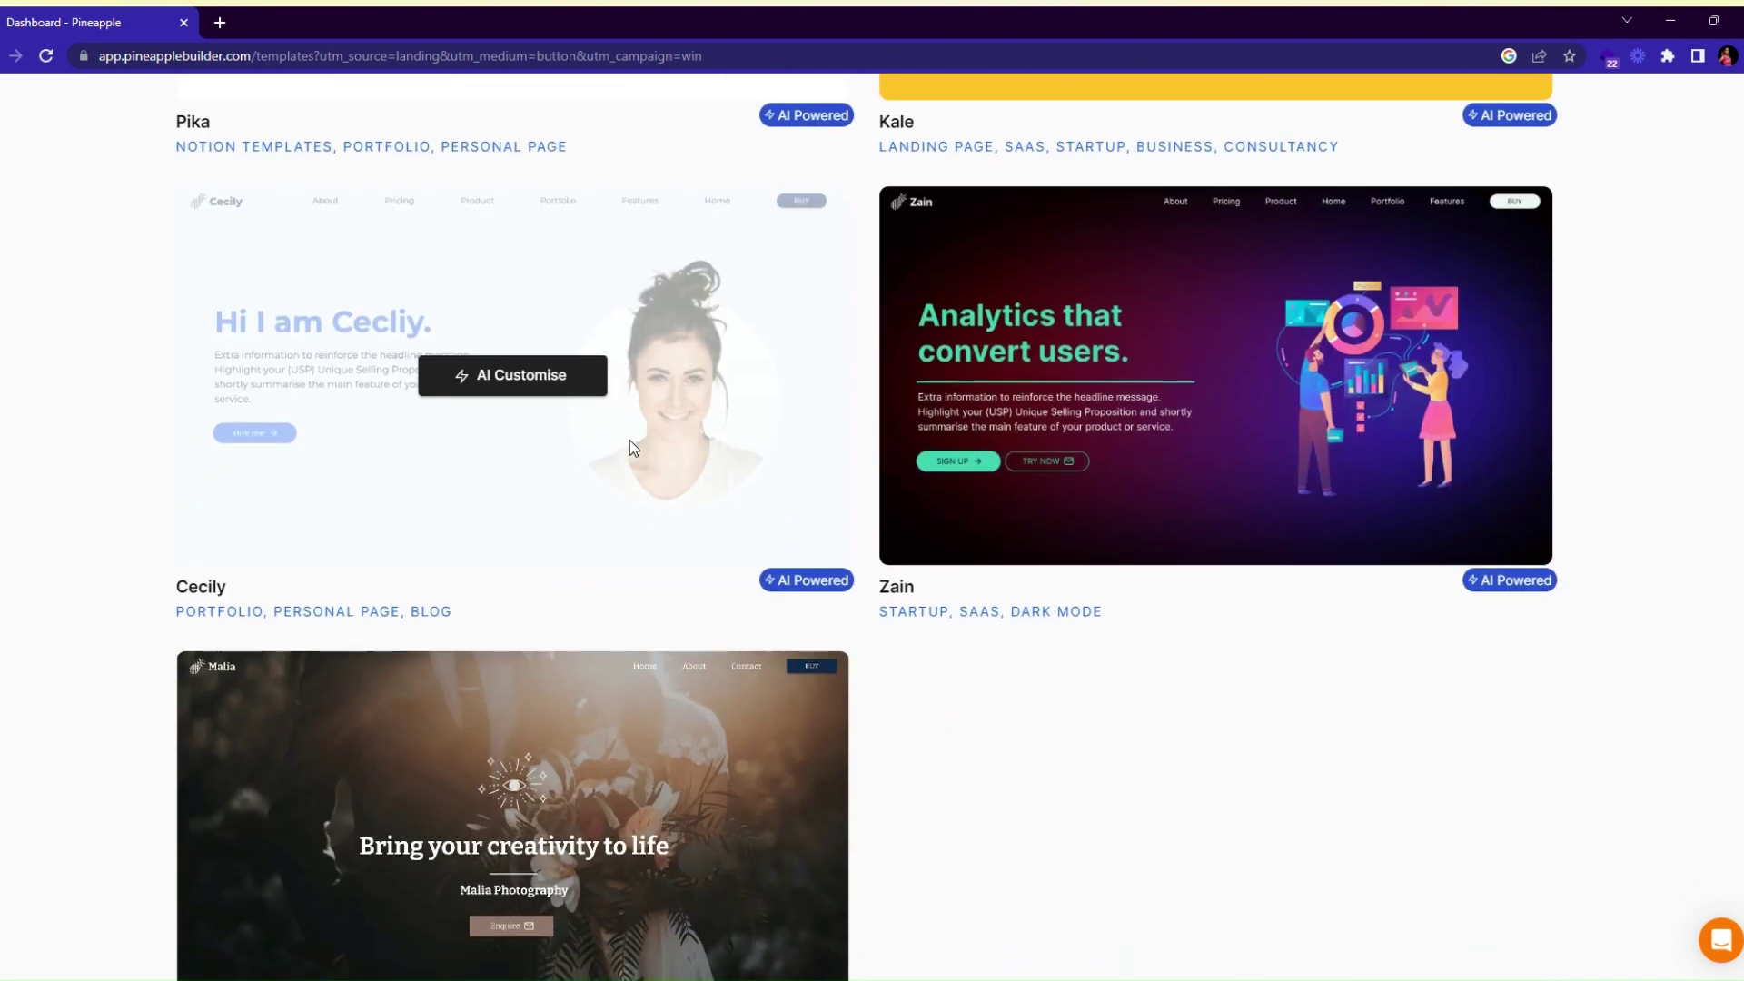
scroll(629, 440, up, 4)
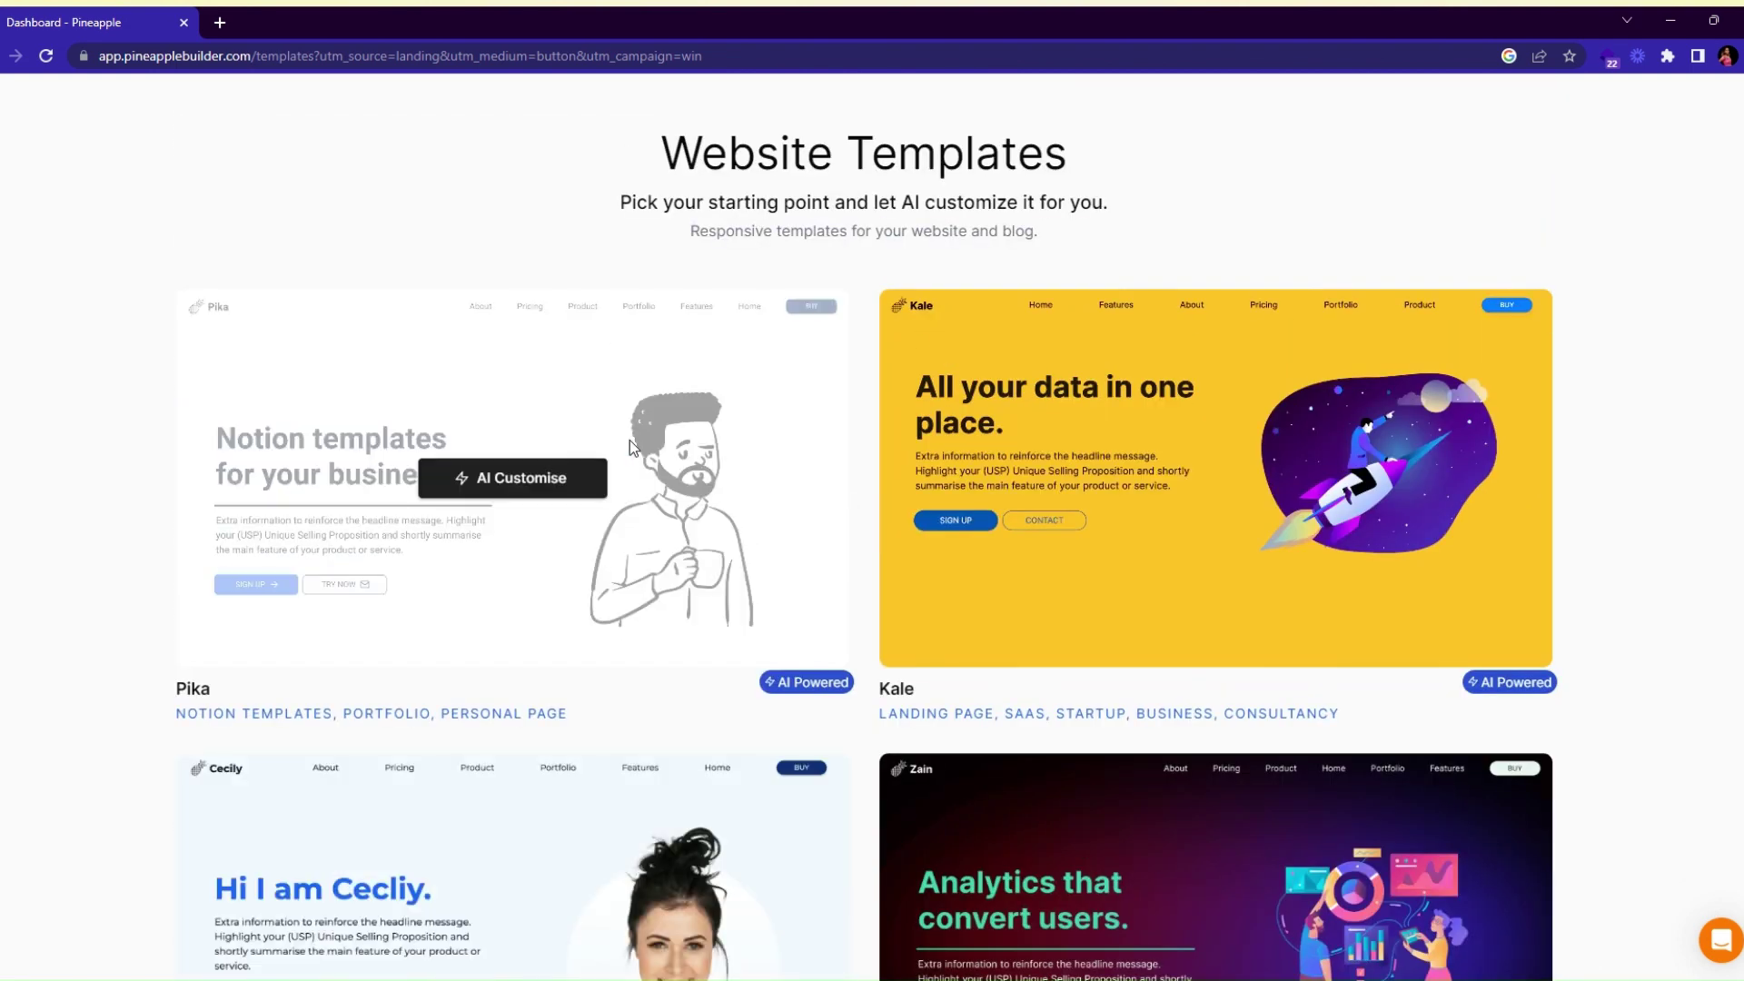
scroll(629, 440, down, 6)
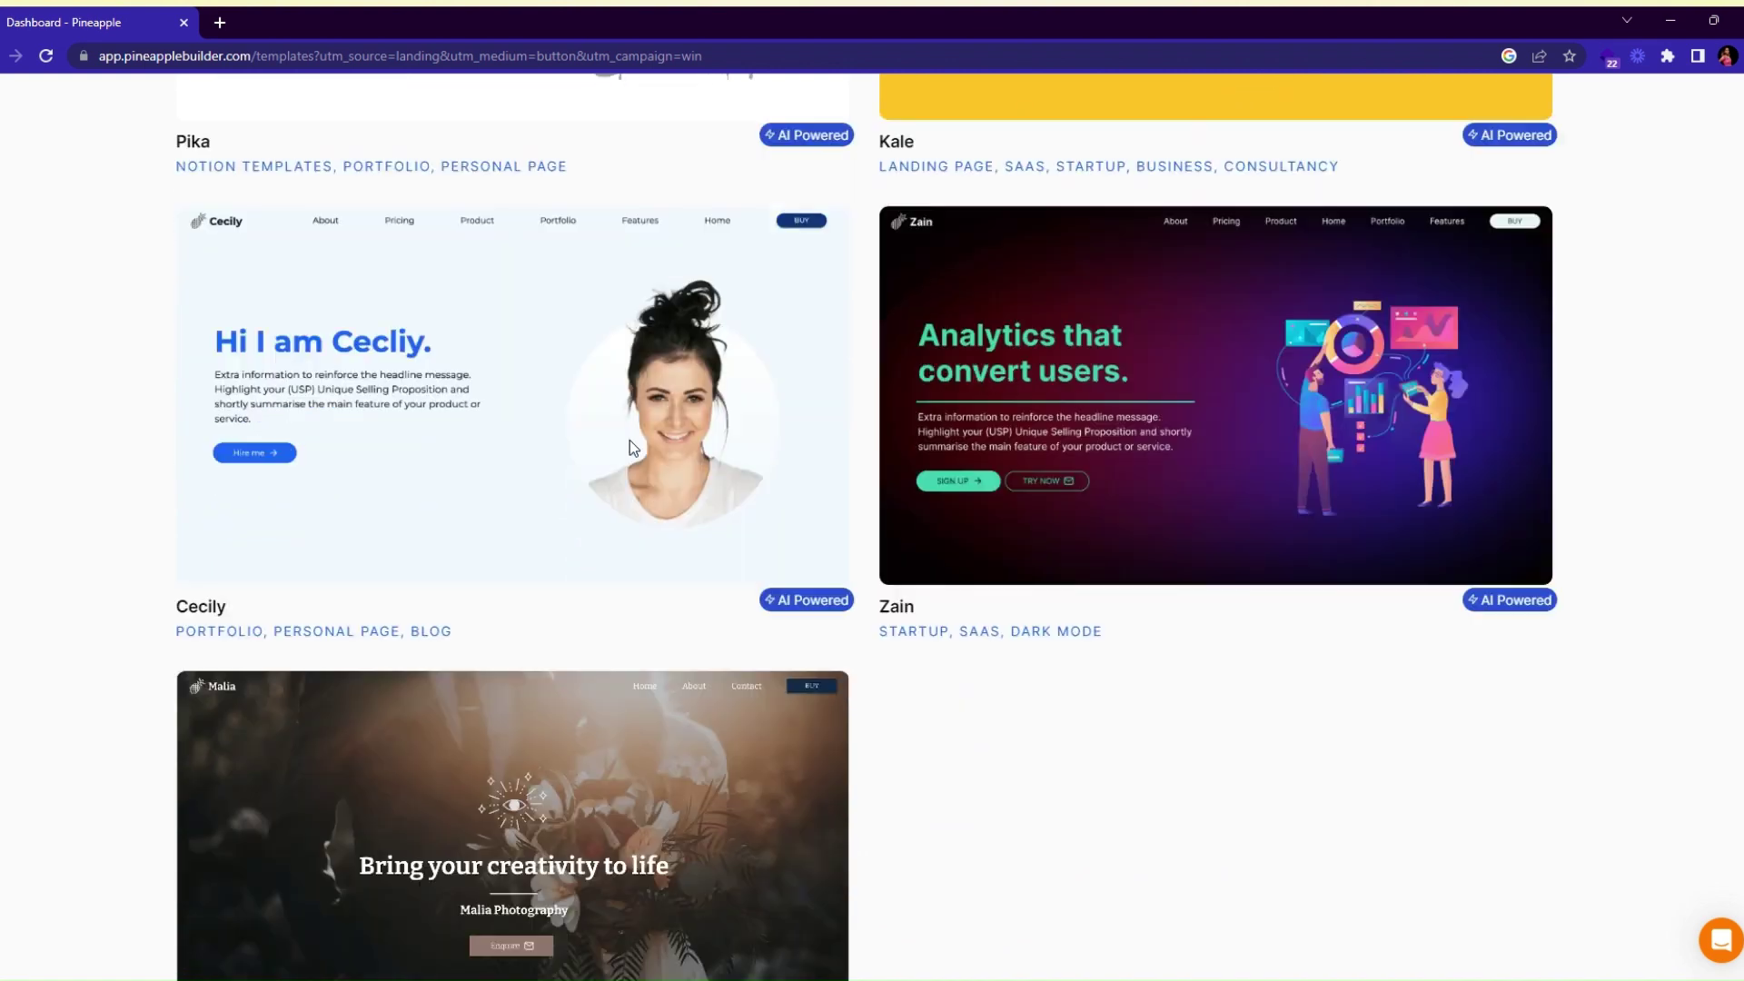
scroll(629, 440, down, 2)
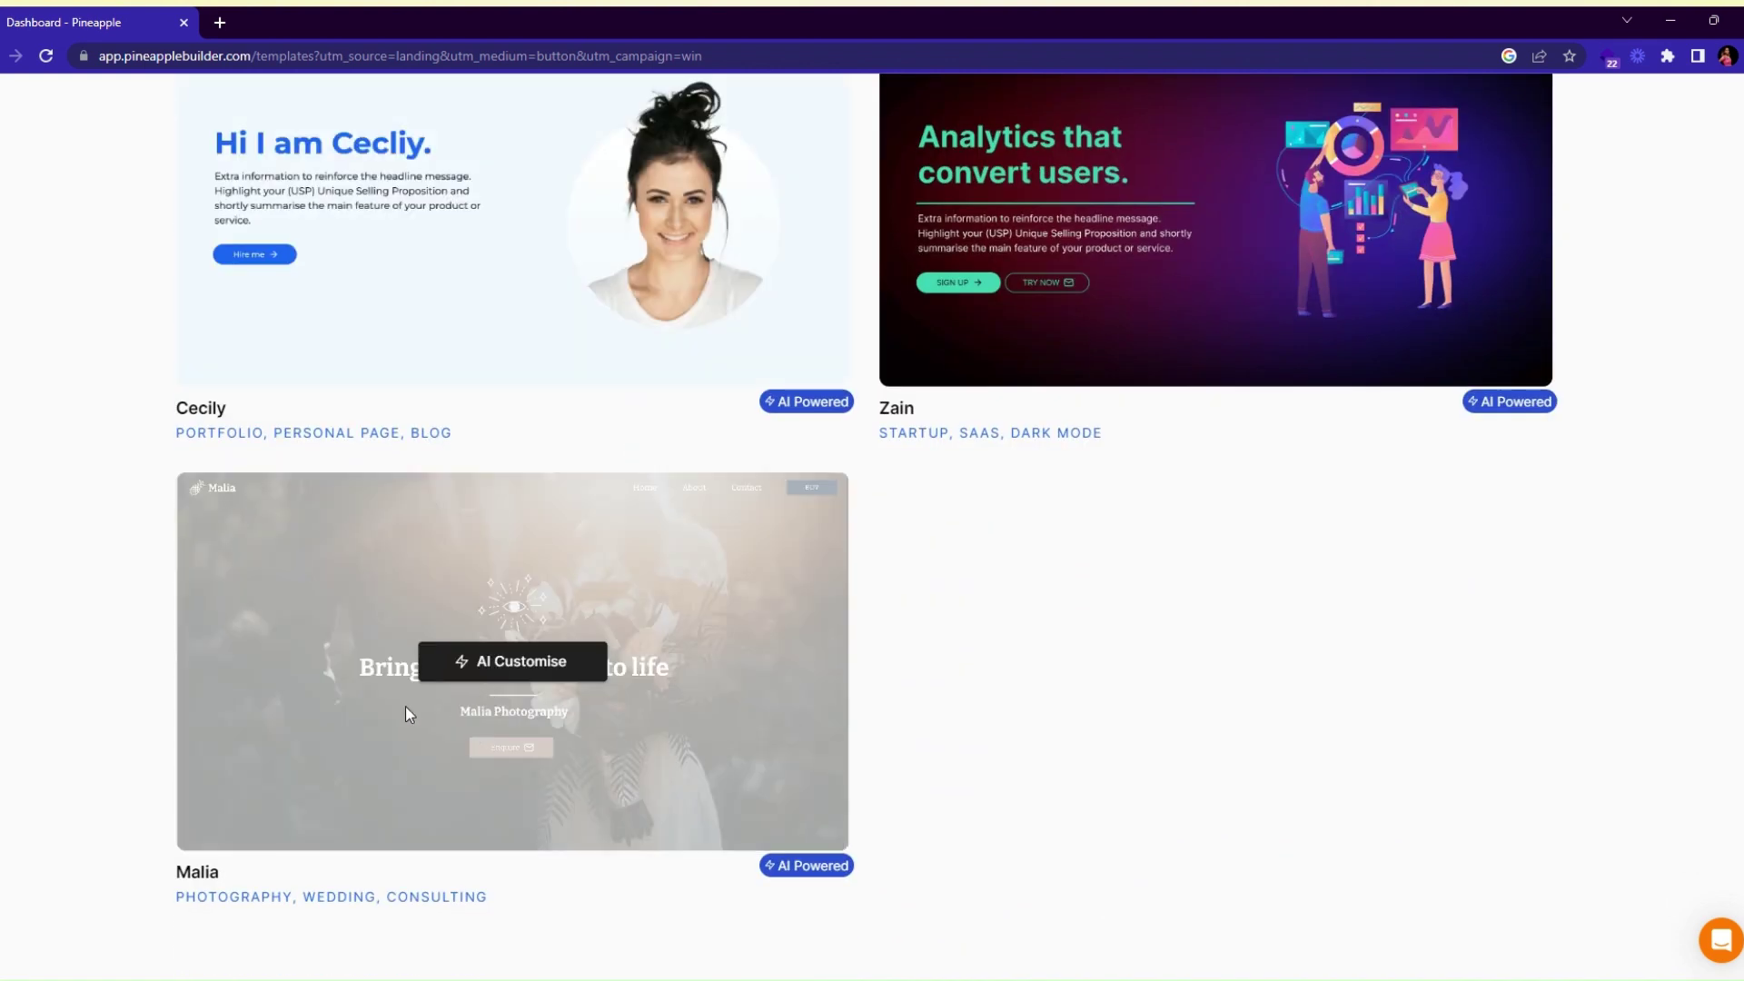
click(478, 670)
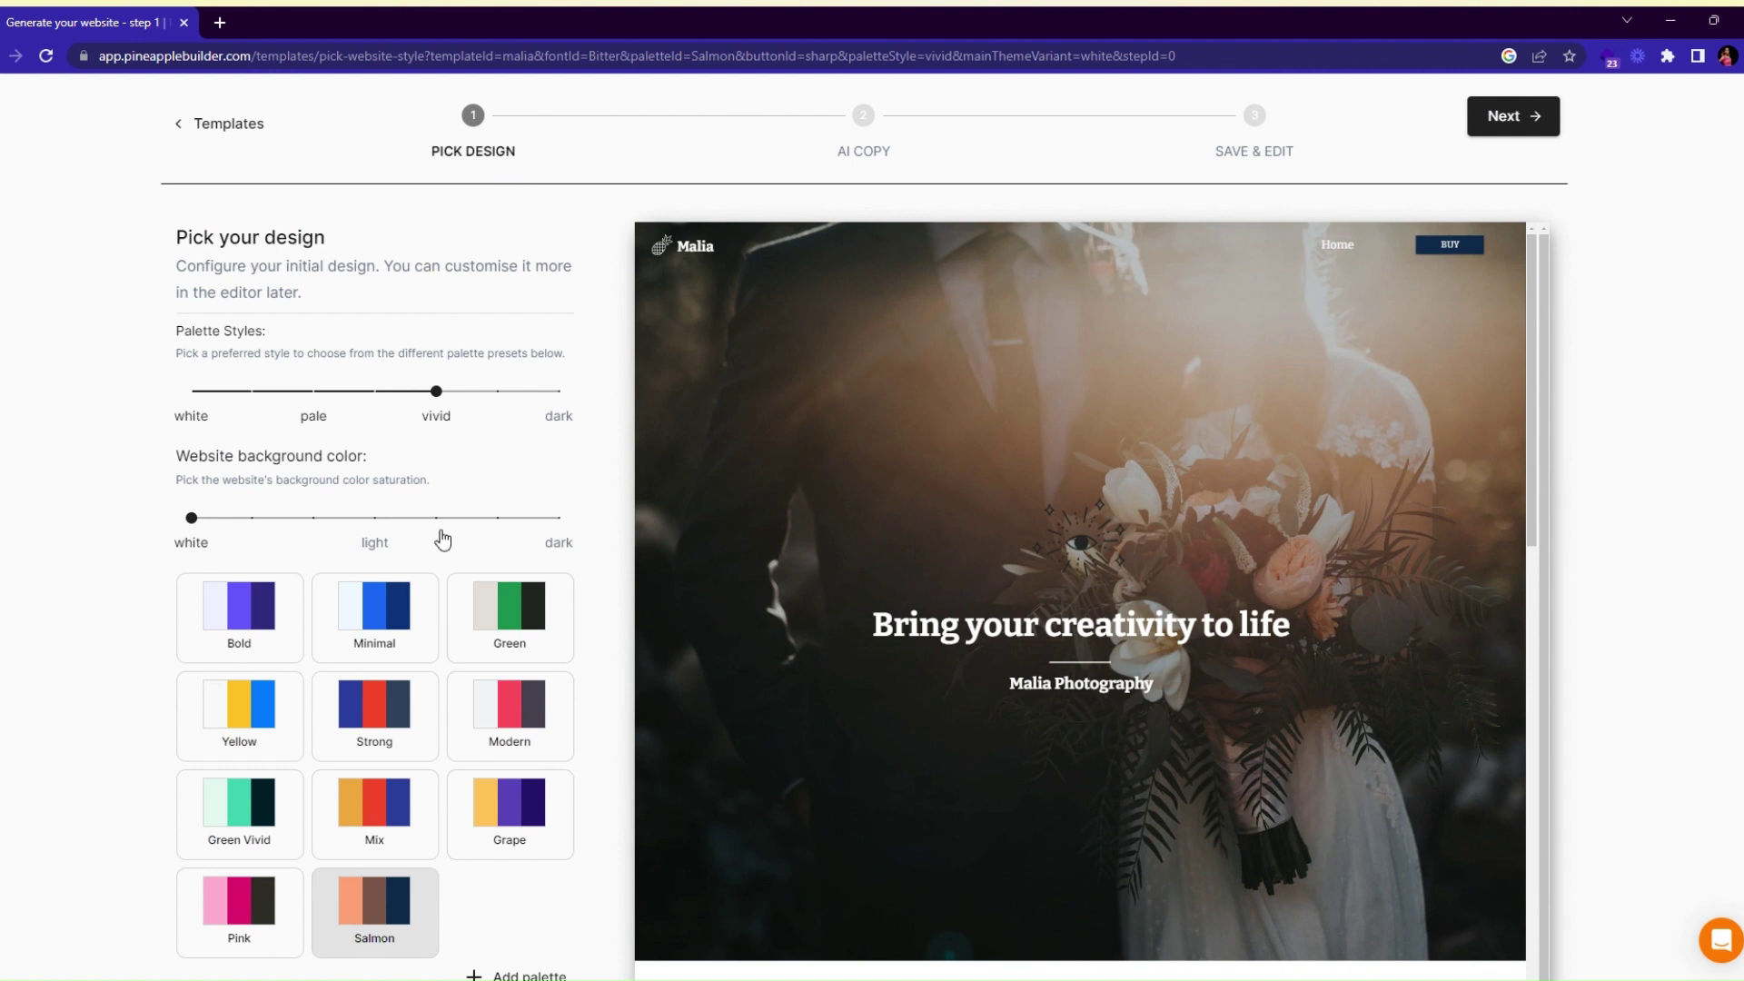
Try the dark palette style on the website preview and return the style to vivid.
click(437, 405)
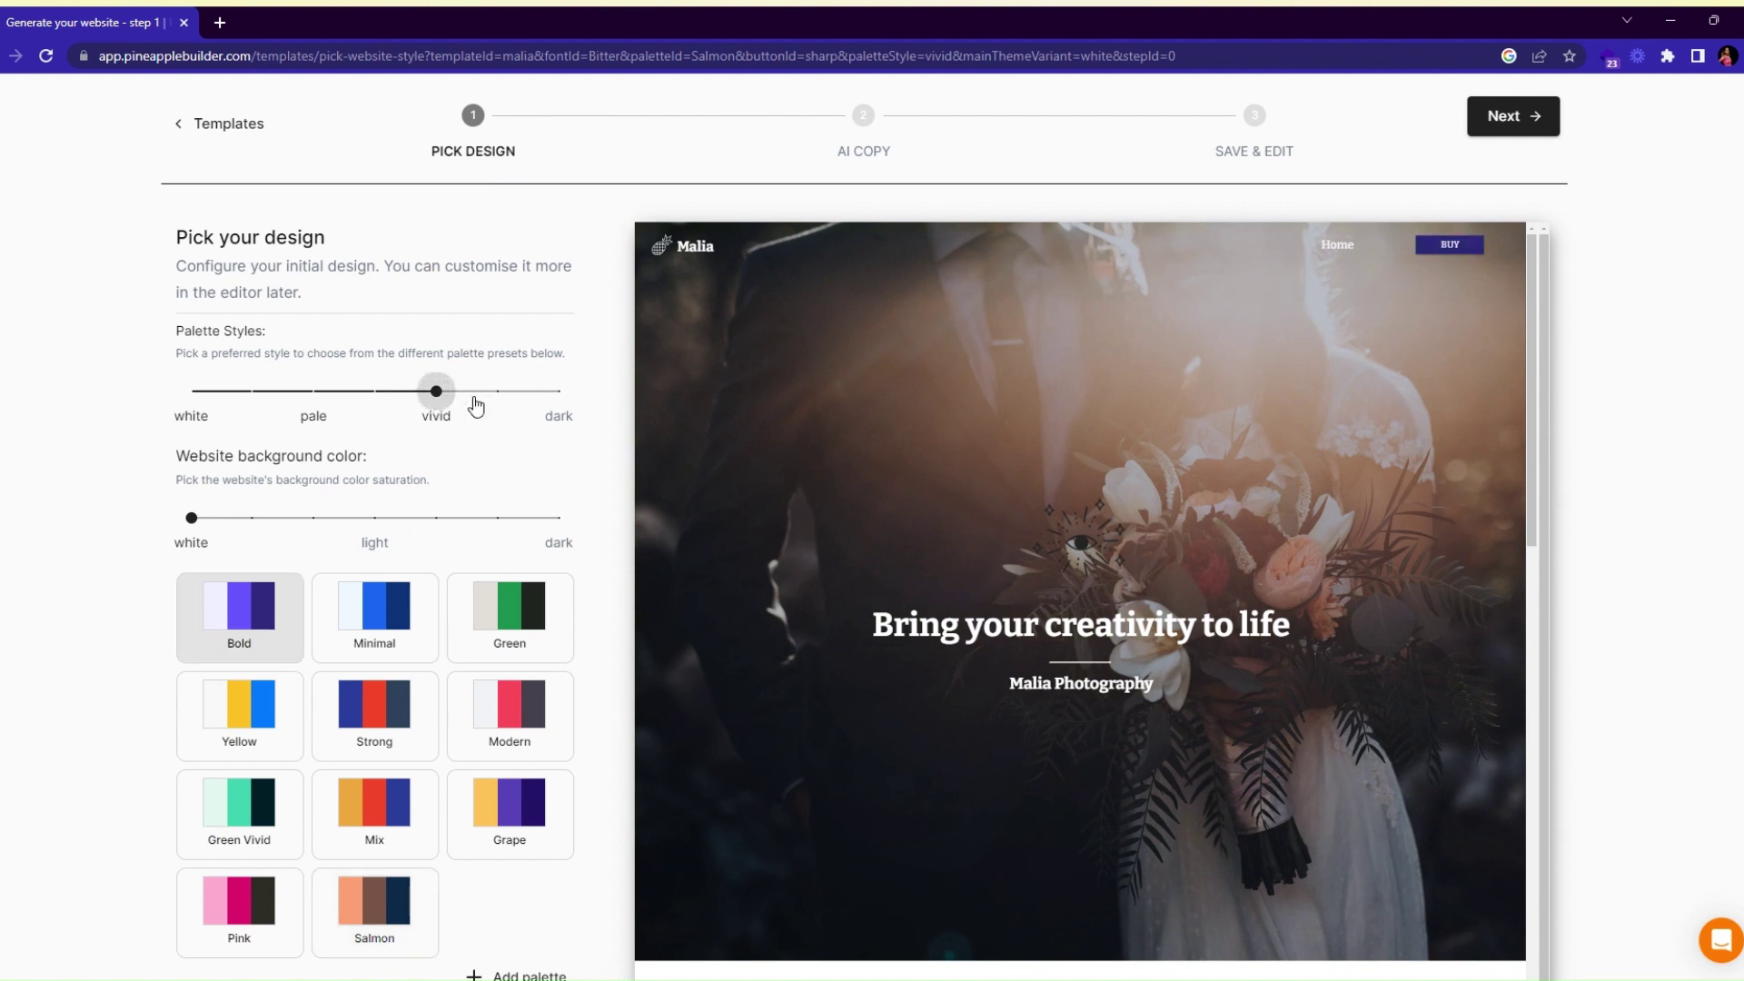
click(497, 394)
click(558, 391)
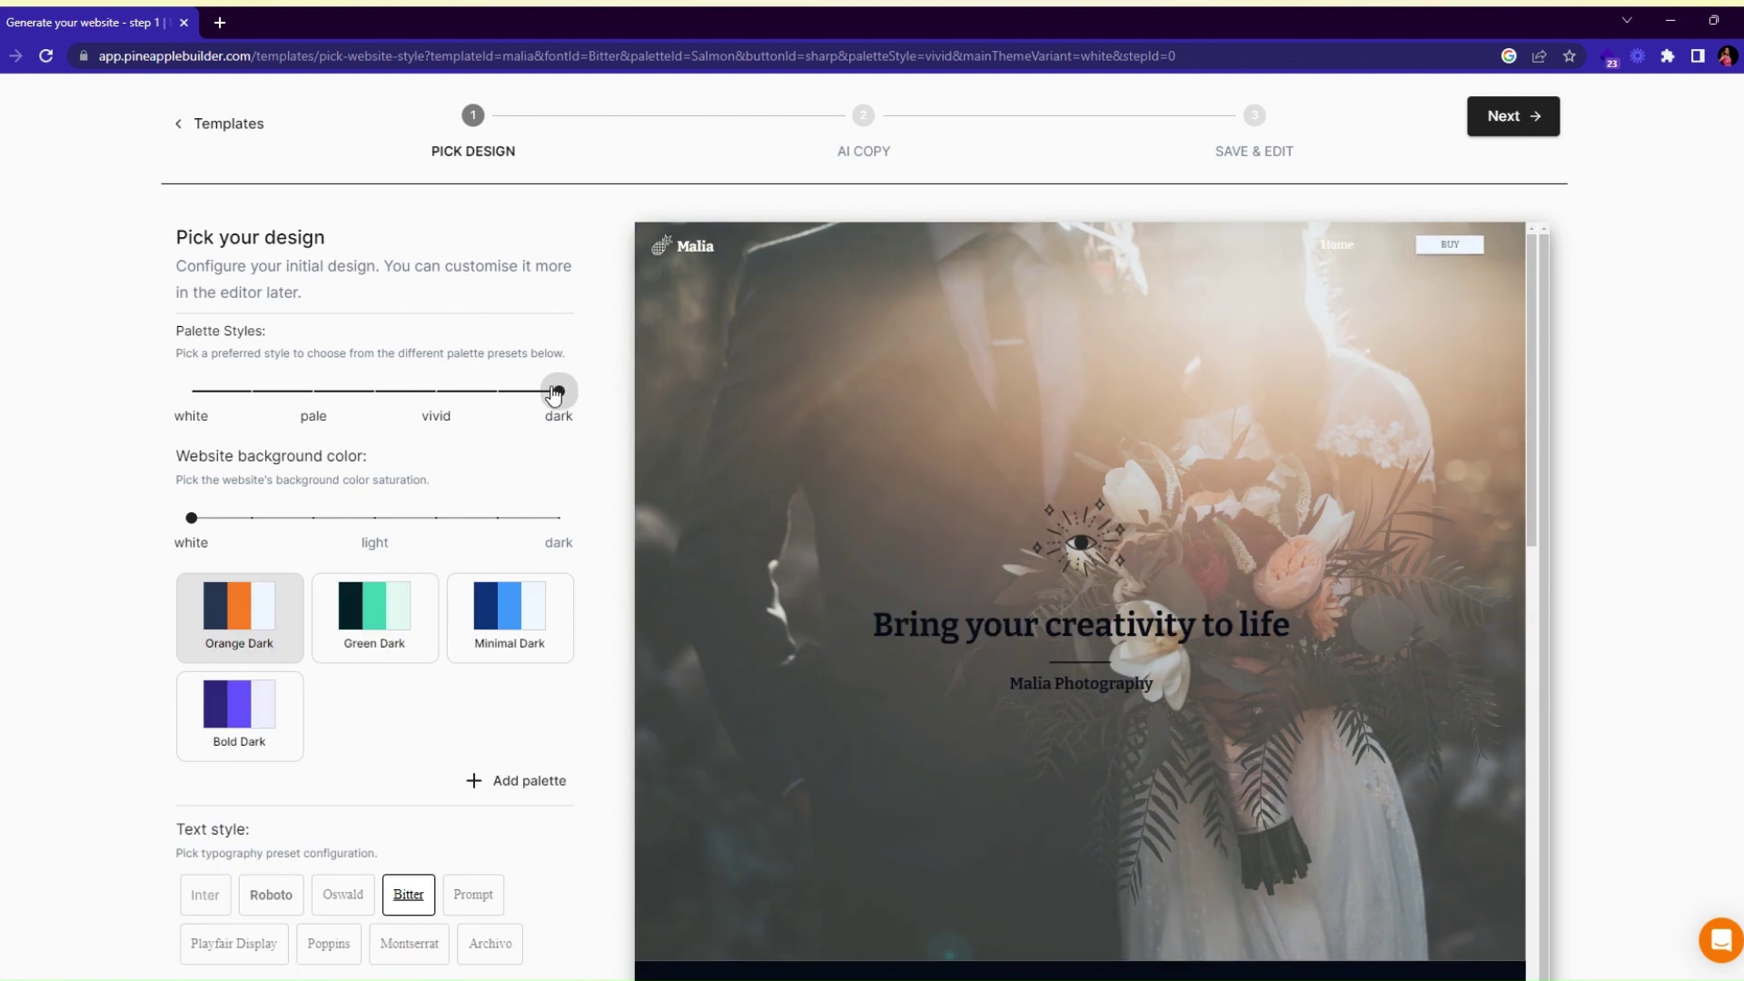
click(436, 393)
Set the website background color to light and check the result further down the preview.
scroll(930, 532, down, 3)
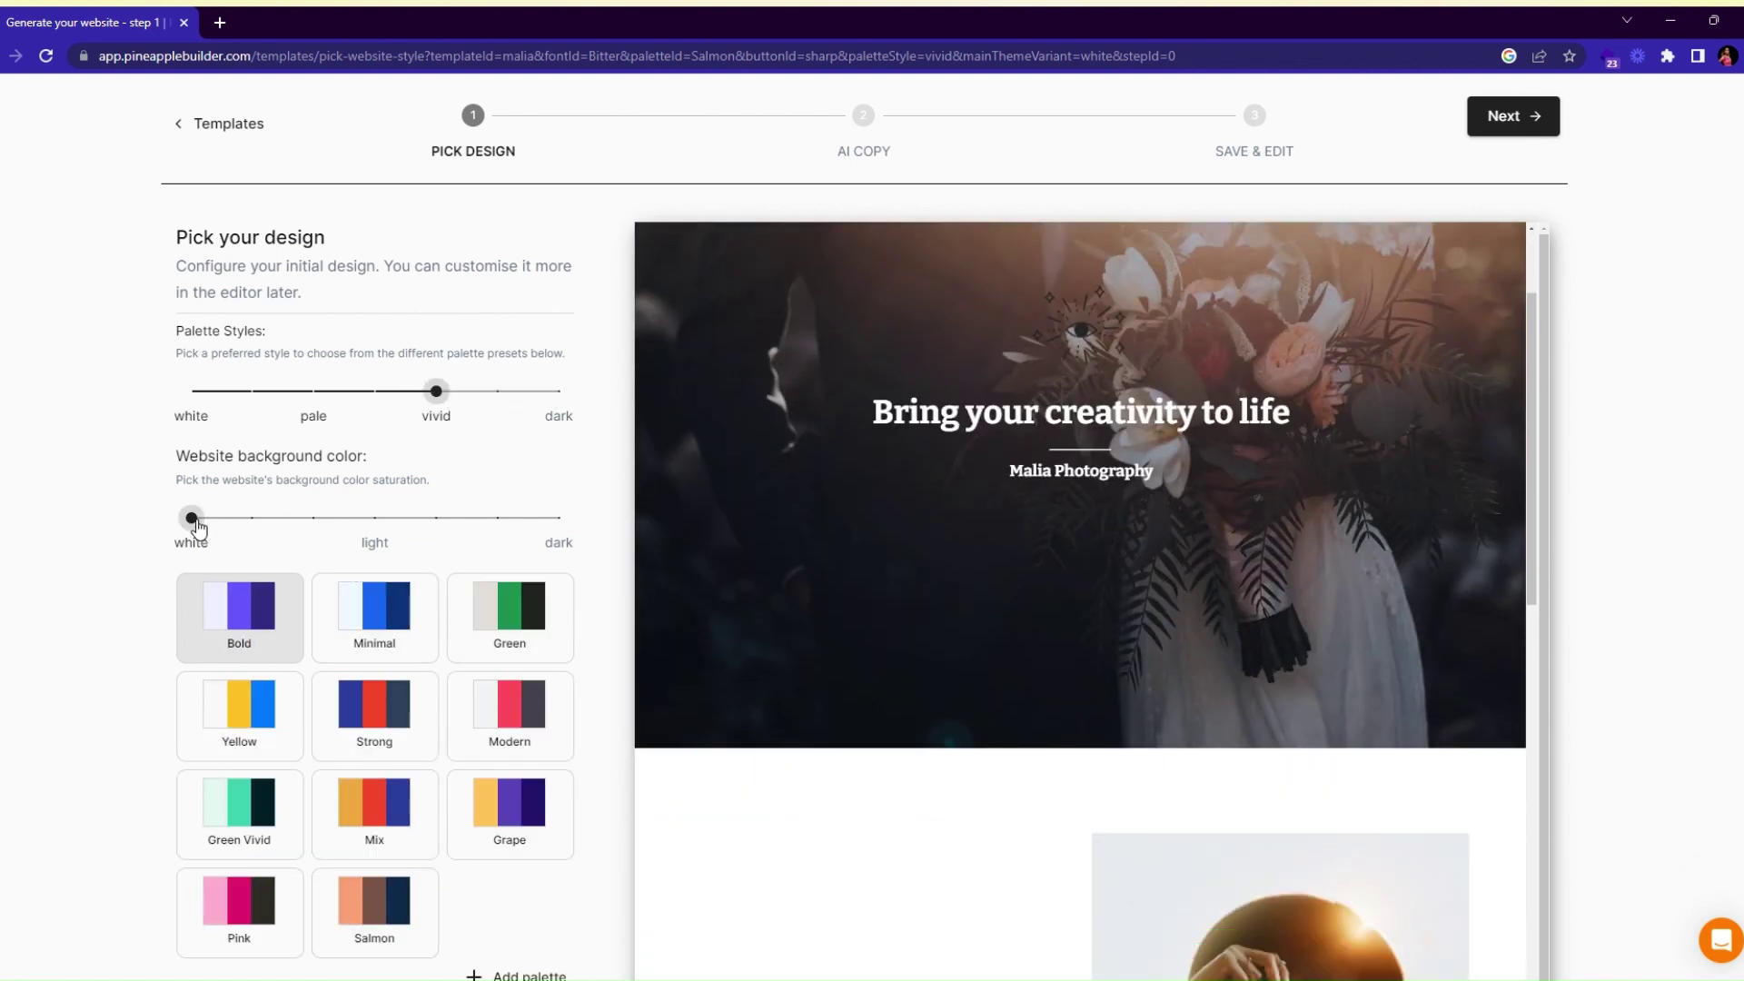
mouse_move(367, 536)
mouse_down()
mouse_move(560, 524)
mouse_move(378, 527)
mouse_up()
scroll(742, 625, down, 4)
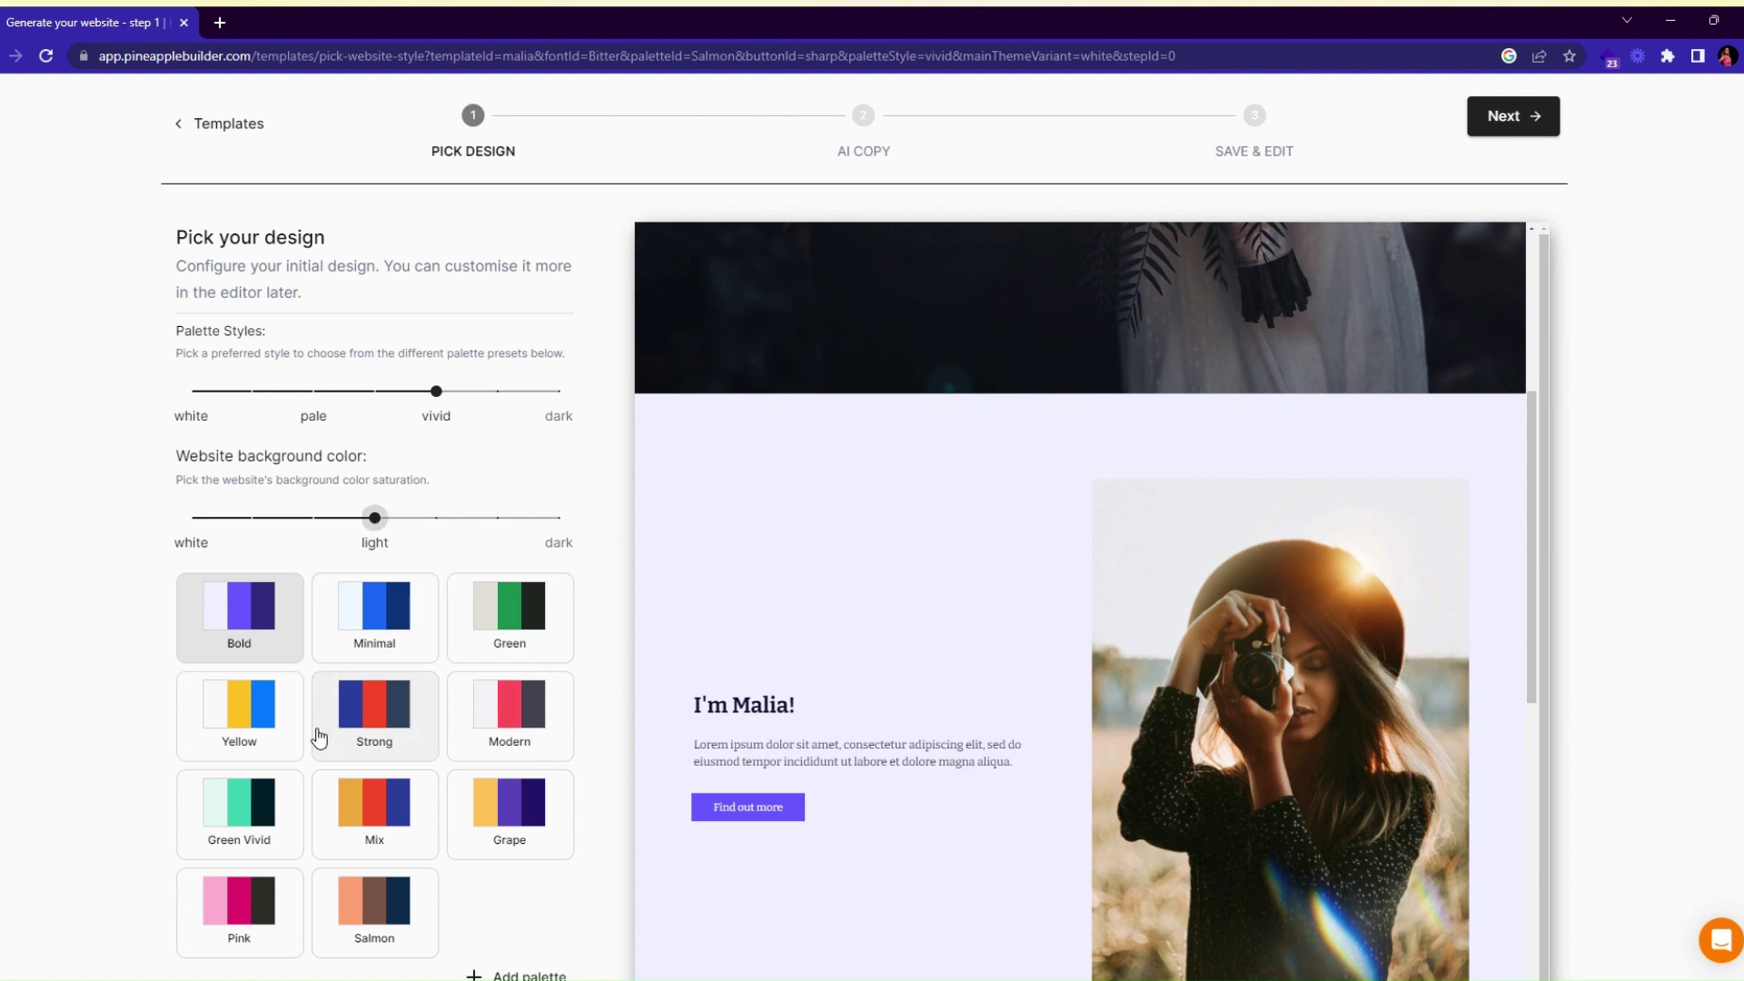
Try the Pink color palette on the website and settle on the Minimal palette.
scroll(202, 732, down, 1)
scroll(202, 731, down, 1)
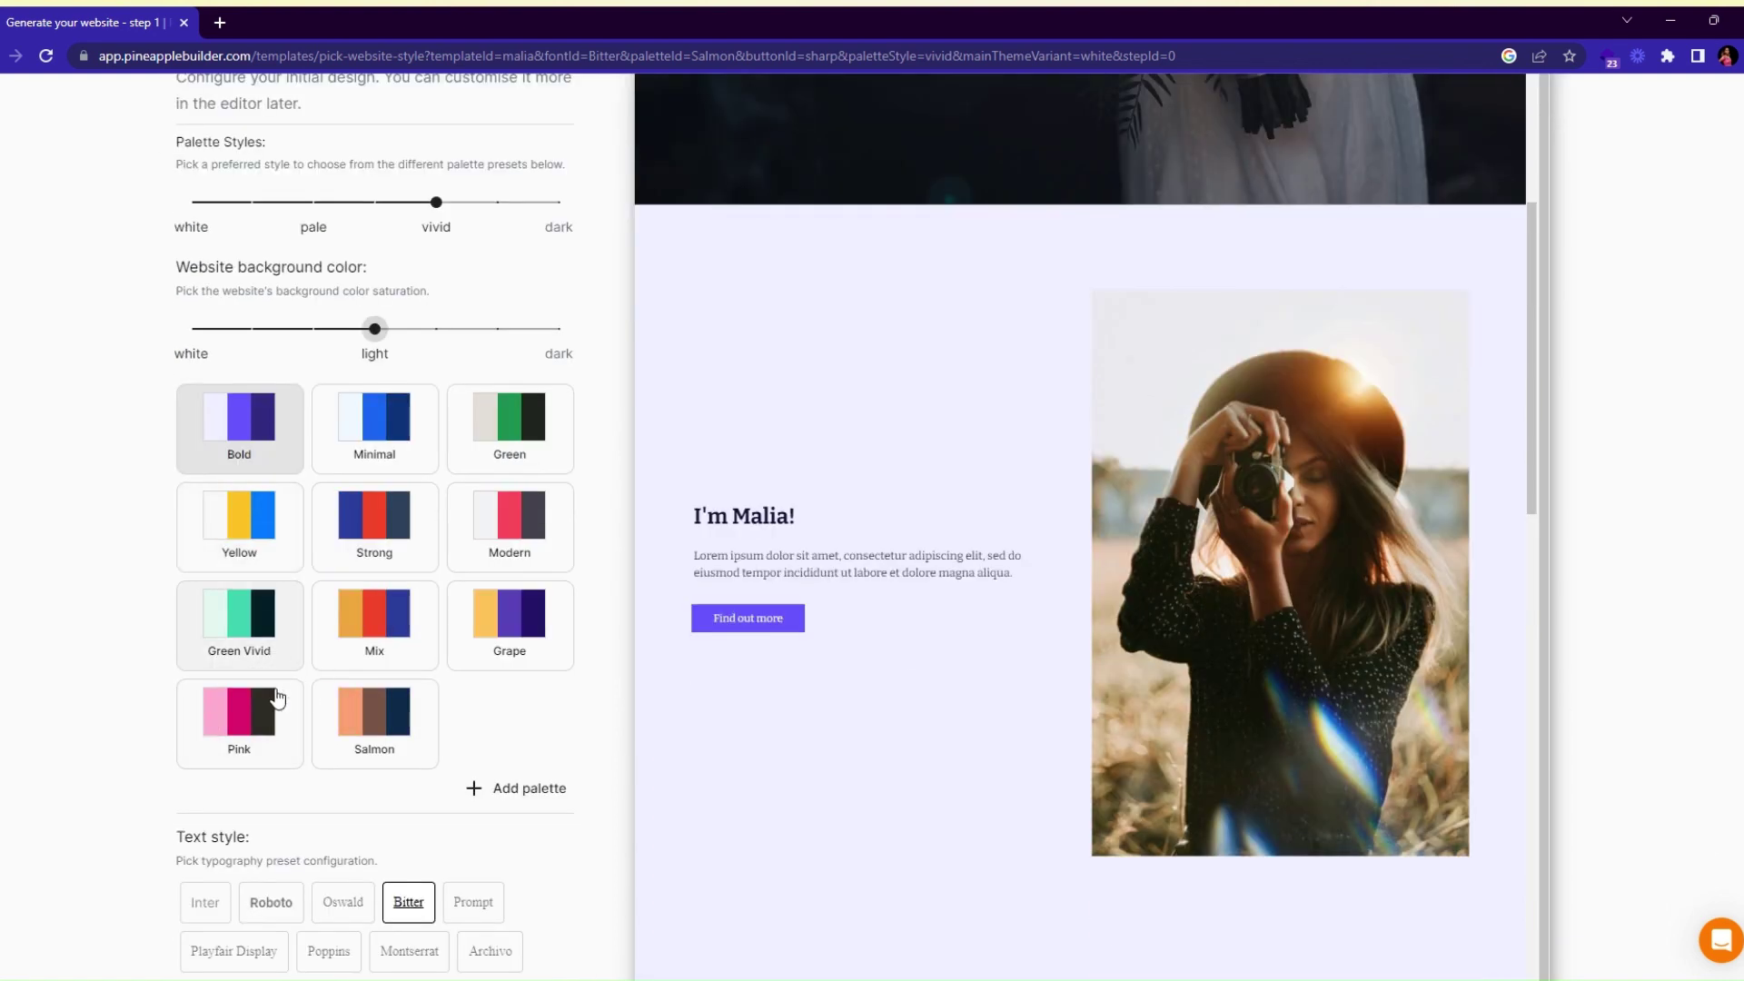
click(276, 727)
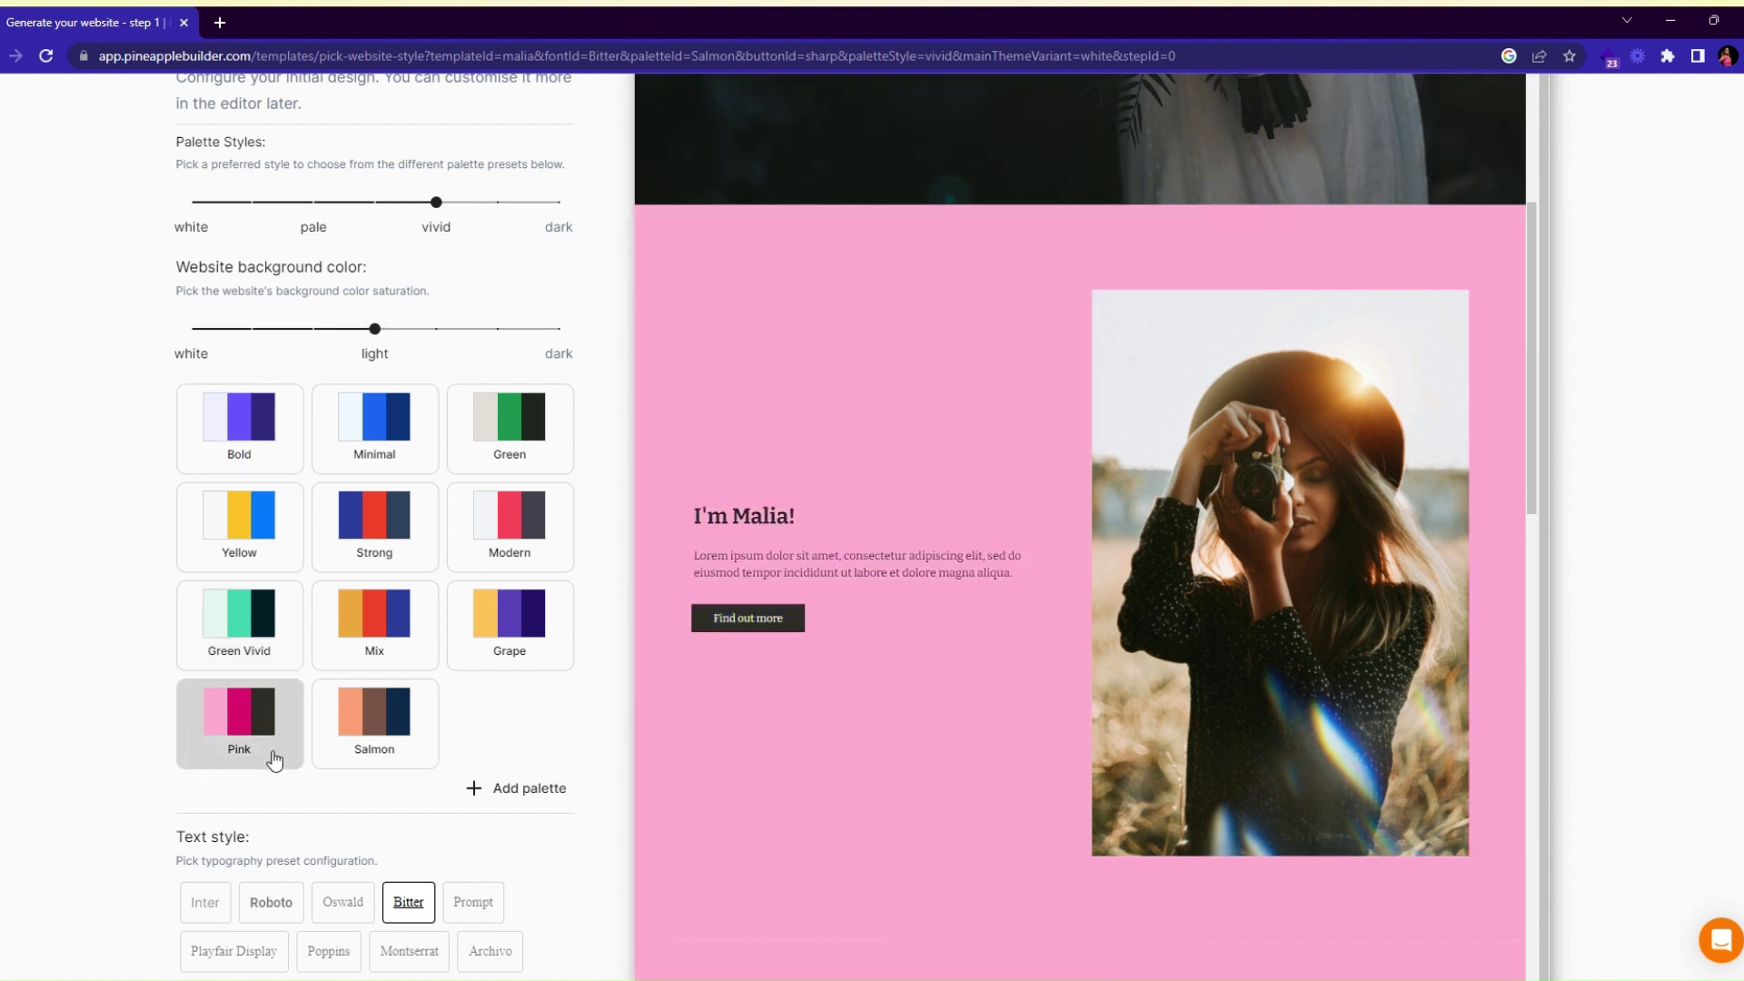
click(343, 473)
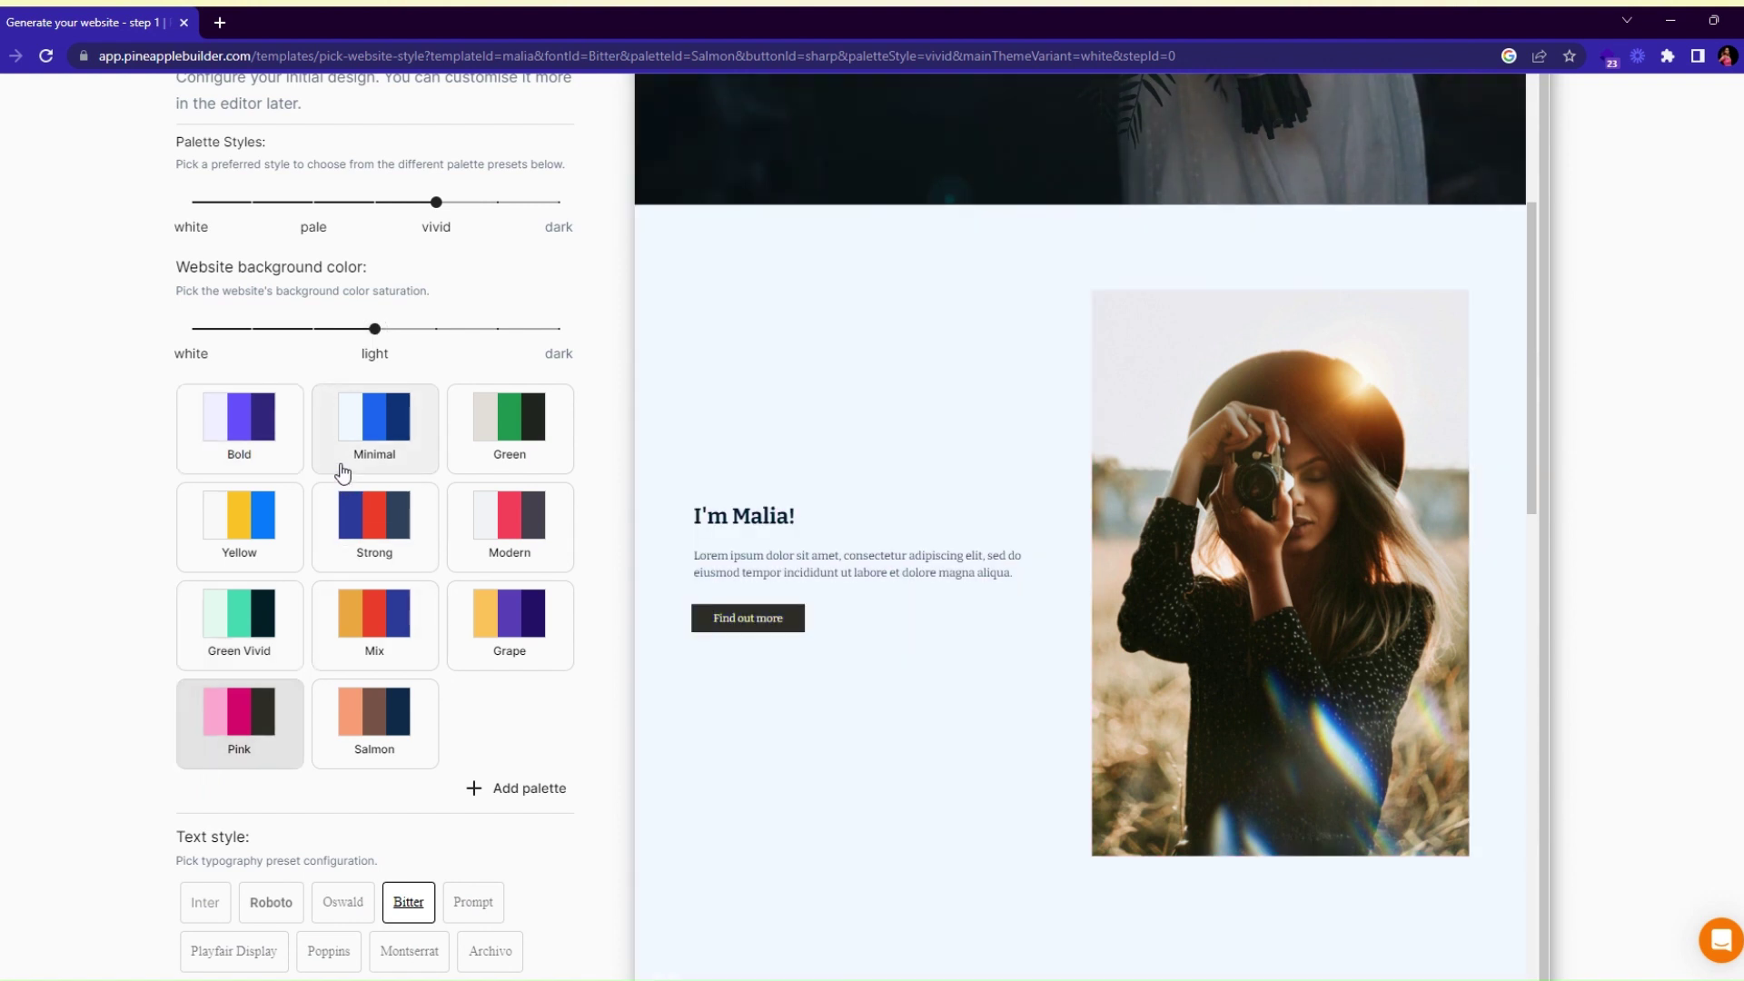
scroll(997, 444, up, 6)
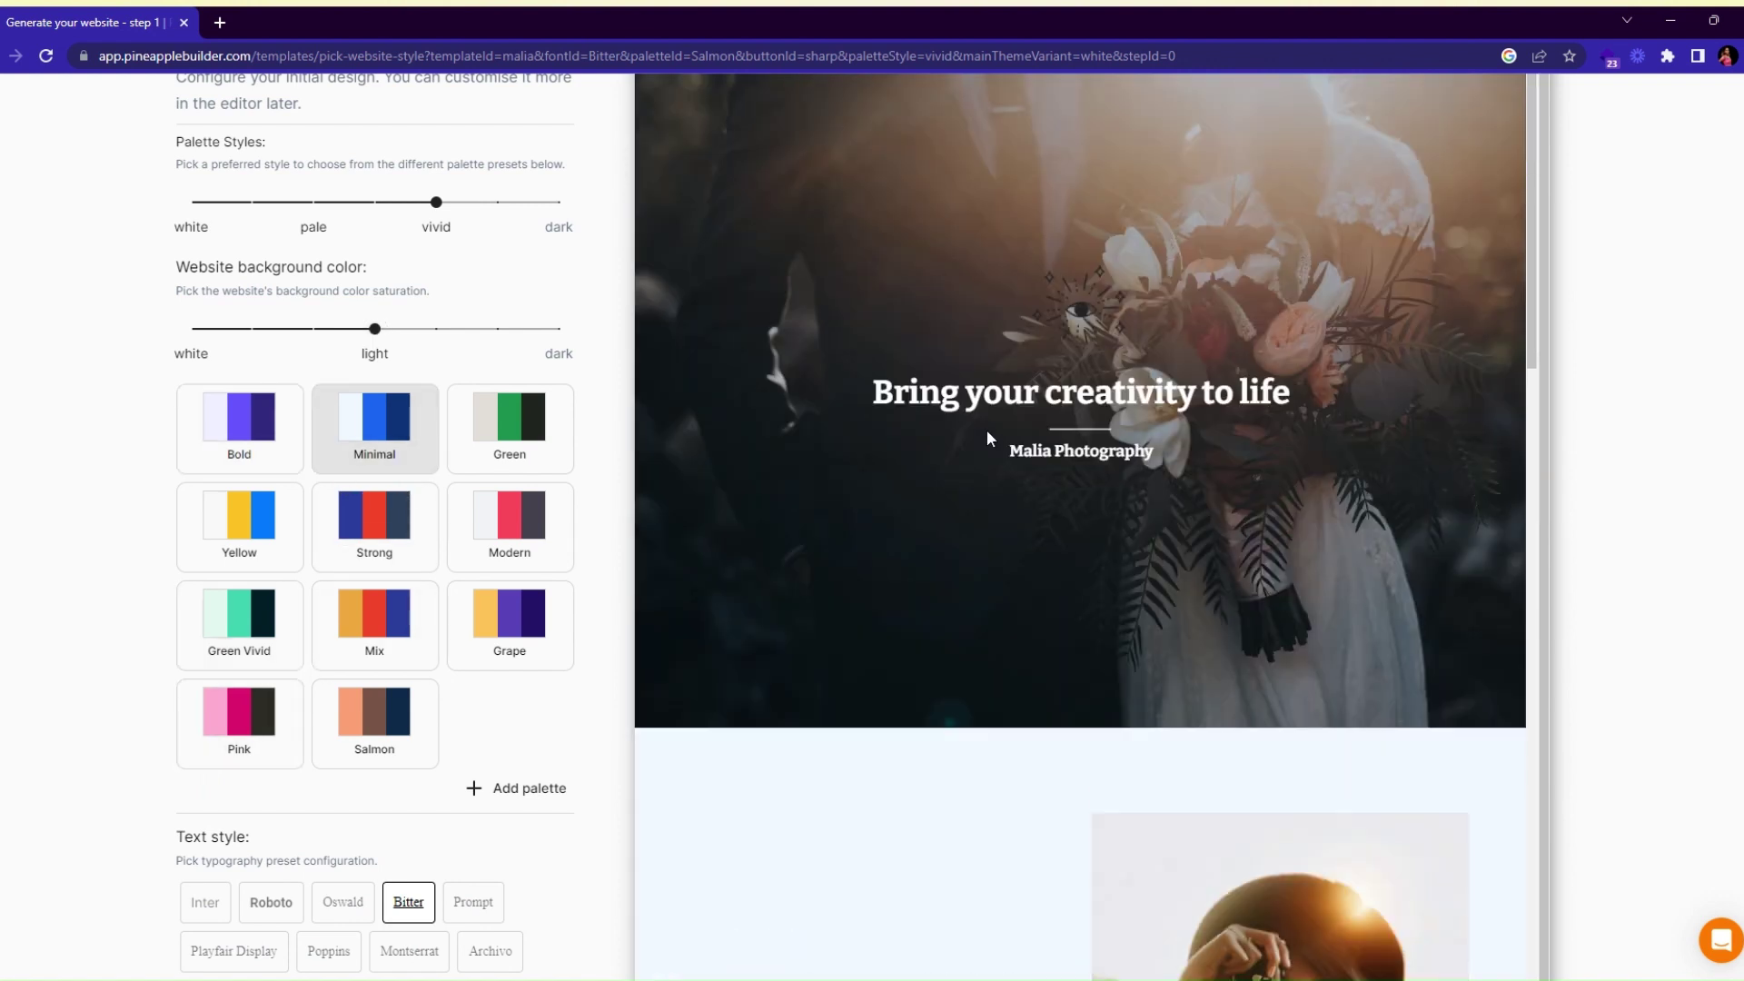
Set the website's text style to Roboto and continue to the AI copy stage.
scroll(327, 604, down, 1)
scroll(314, 621, down, 2)
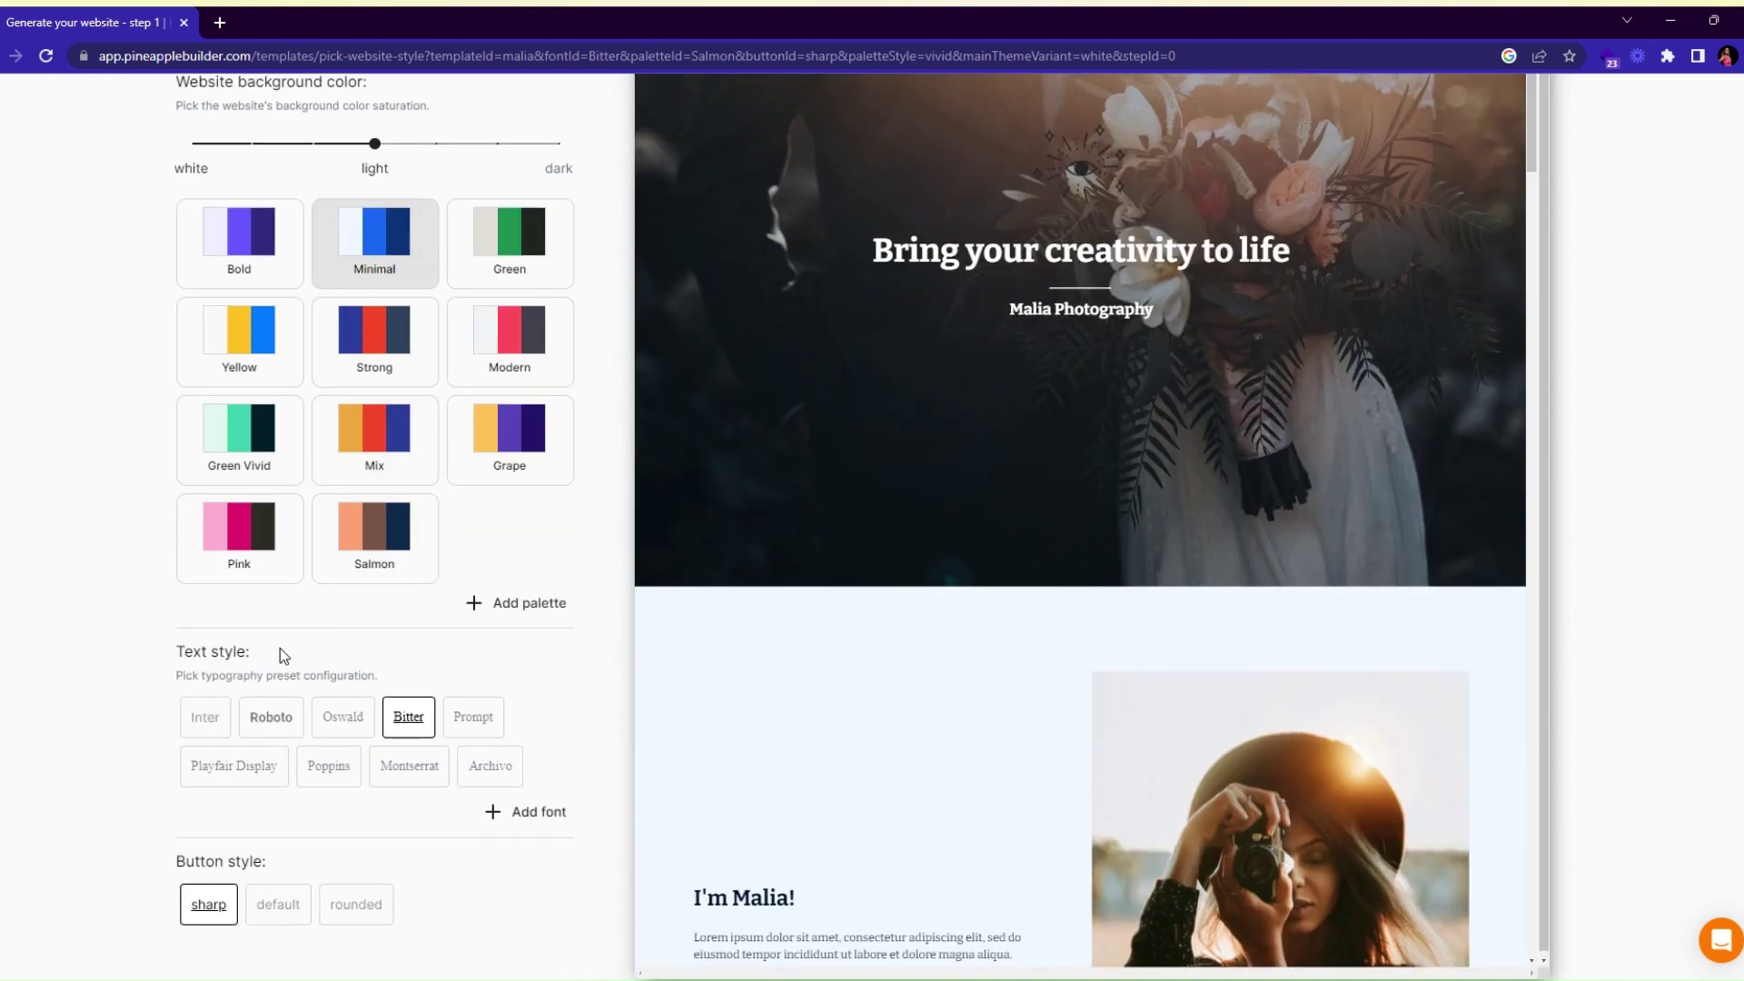
click(261, 730)
scroll(470, 783, up, 3)
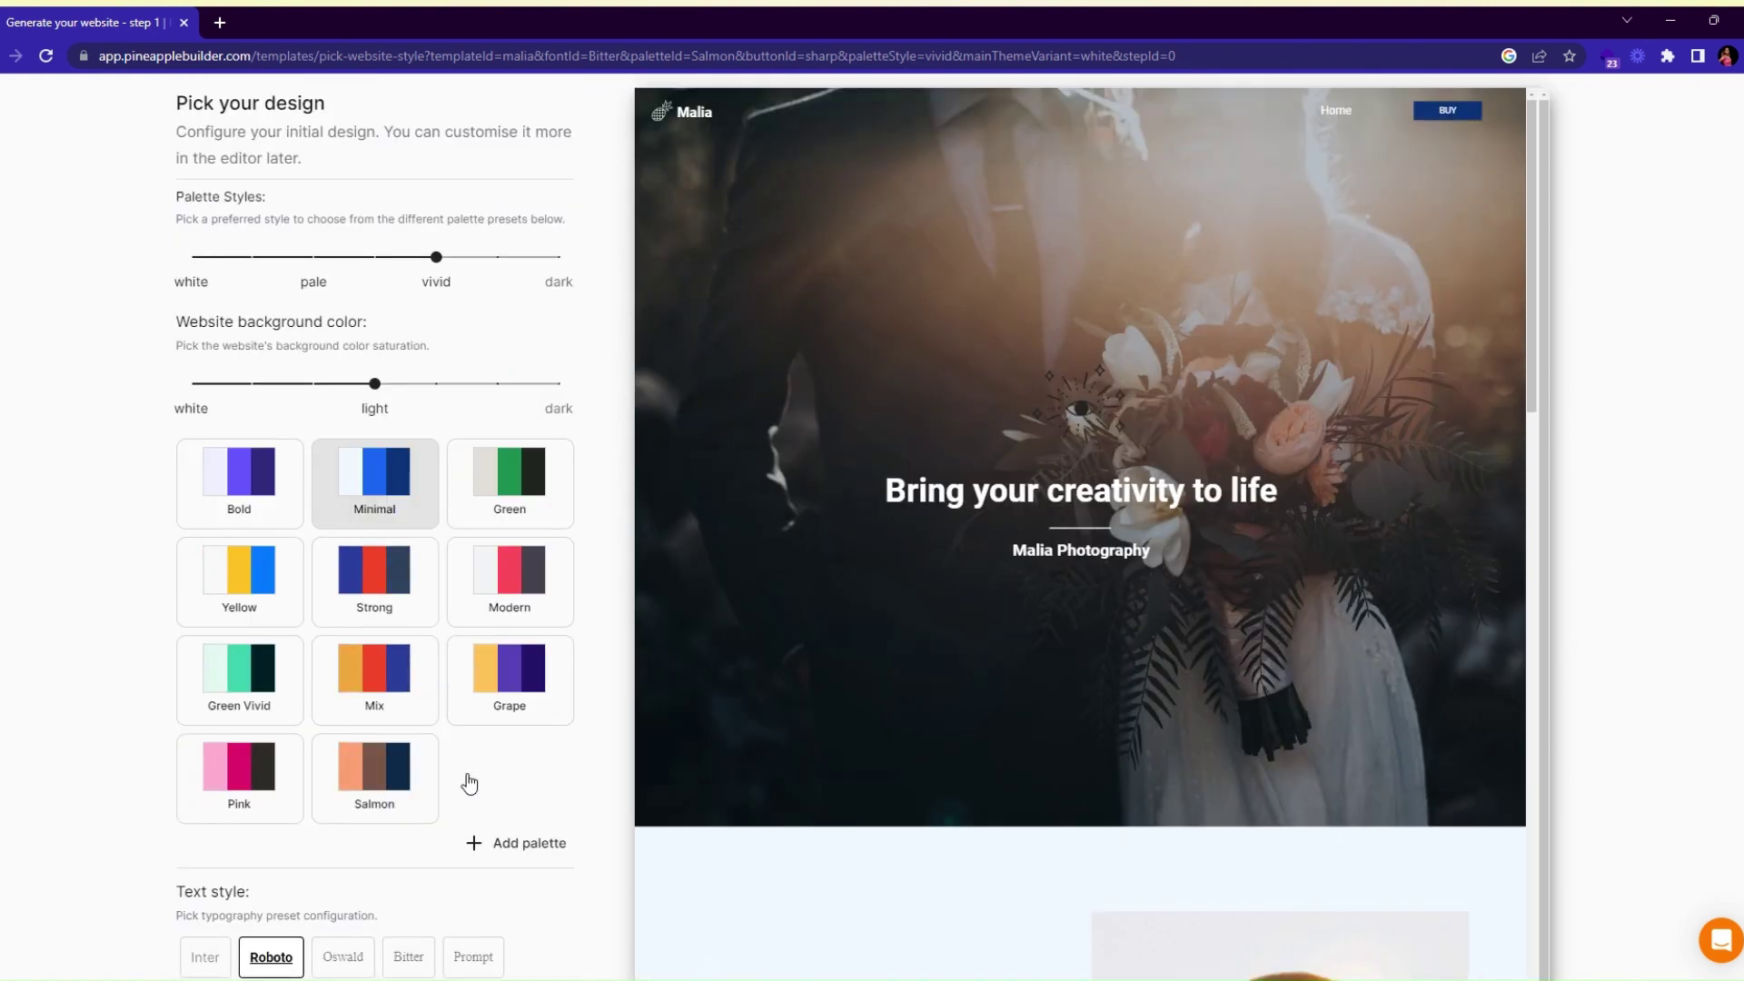
scroll(470, 783, up, 2)
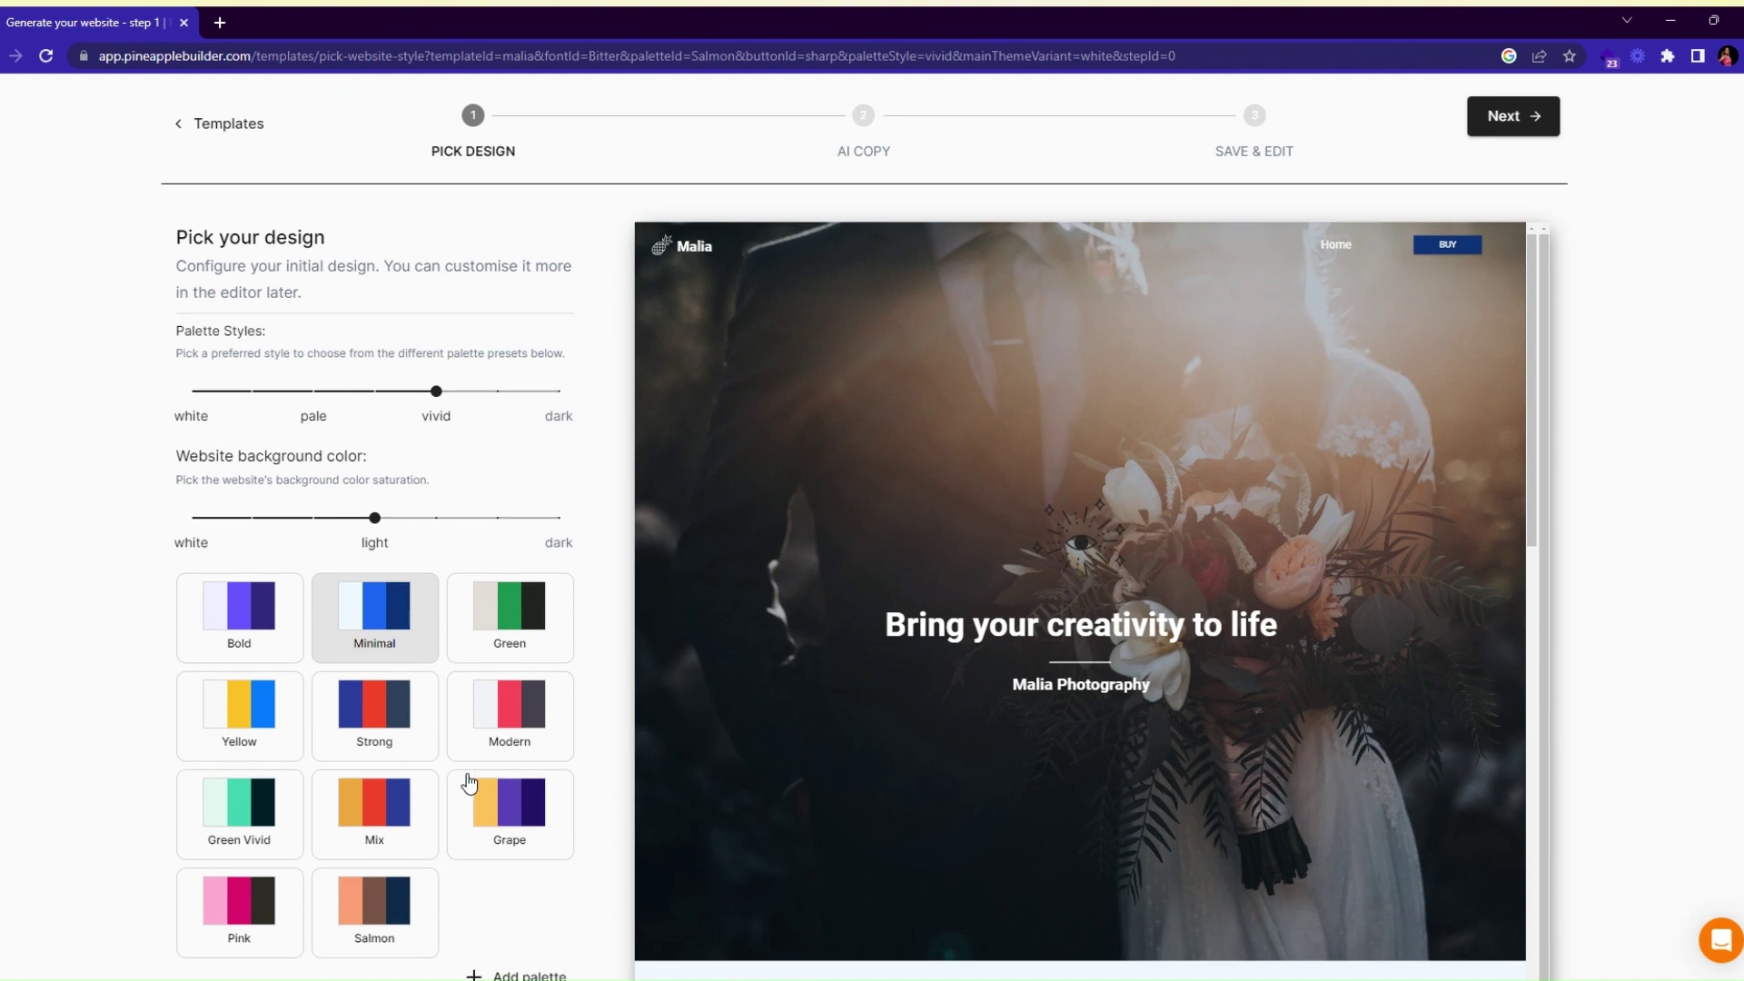
click(1495, 135)
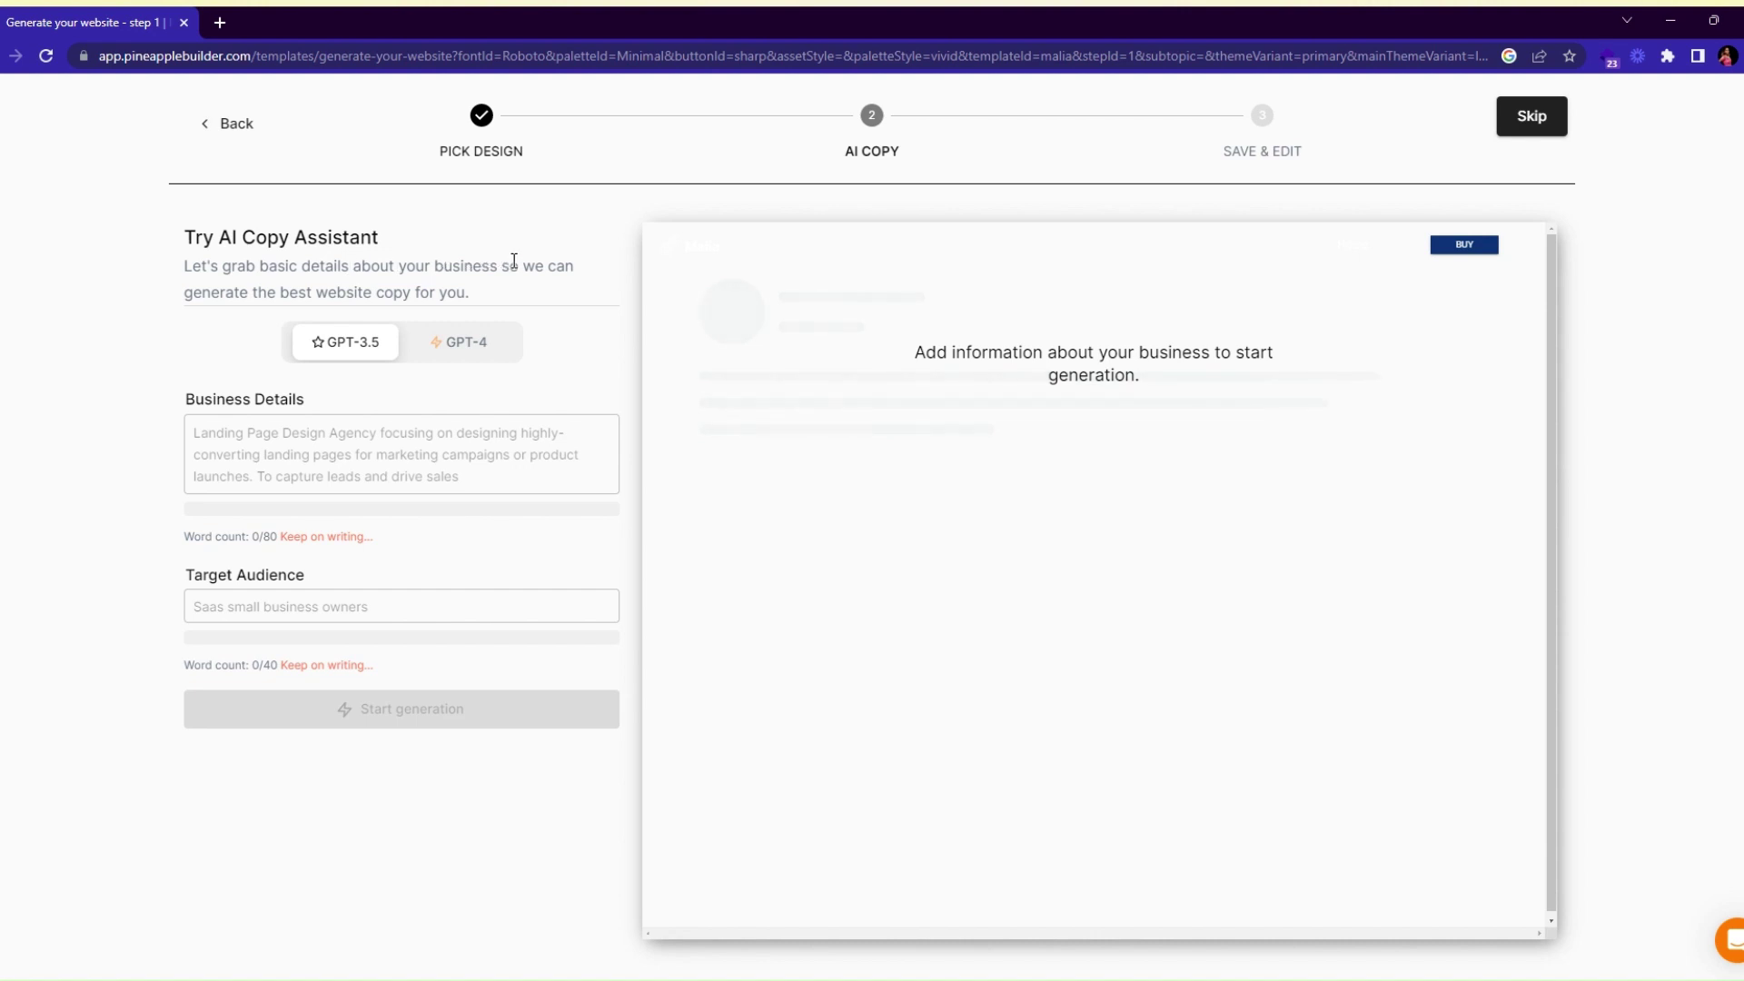
Compare the GPT-3.5 and GPT-4 descriptions, and enter "Nigerian RESTAURANT IN GERMANY" as the business details, accepting the suggested spelling corrections.
mouse_move(340, 362)
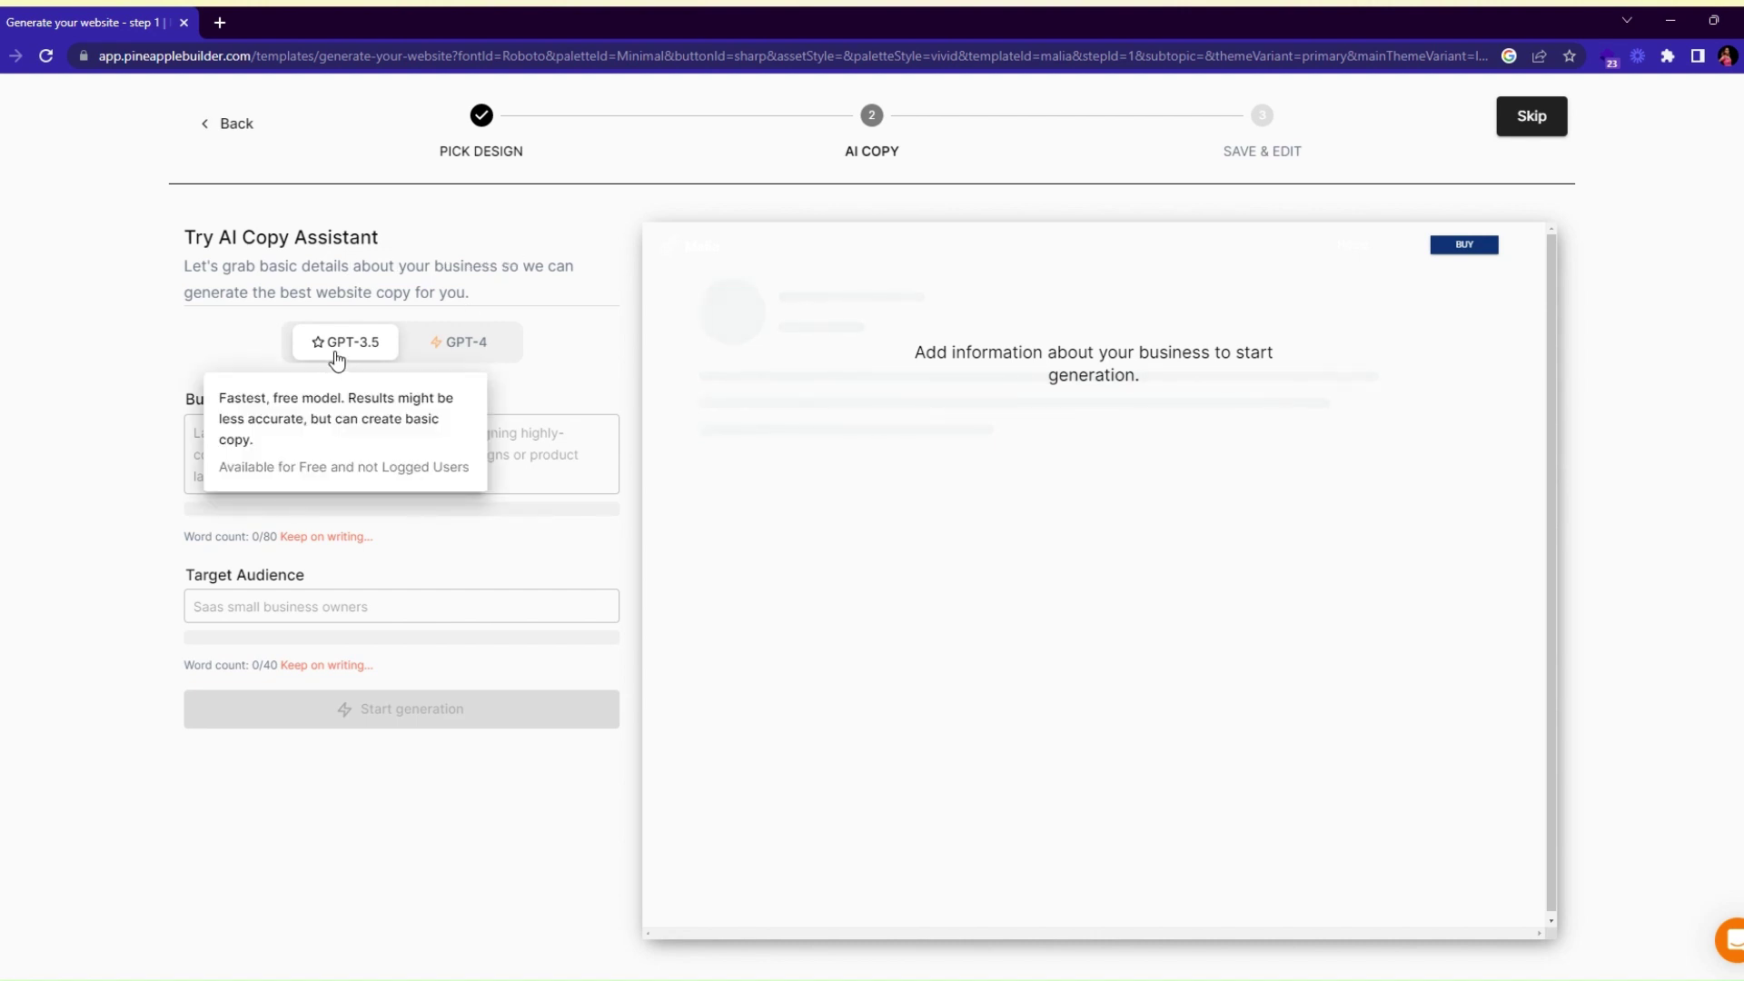
mouse_move(461, 354)
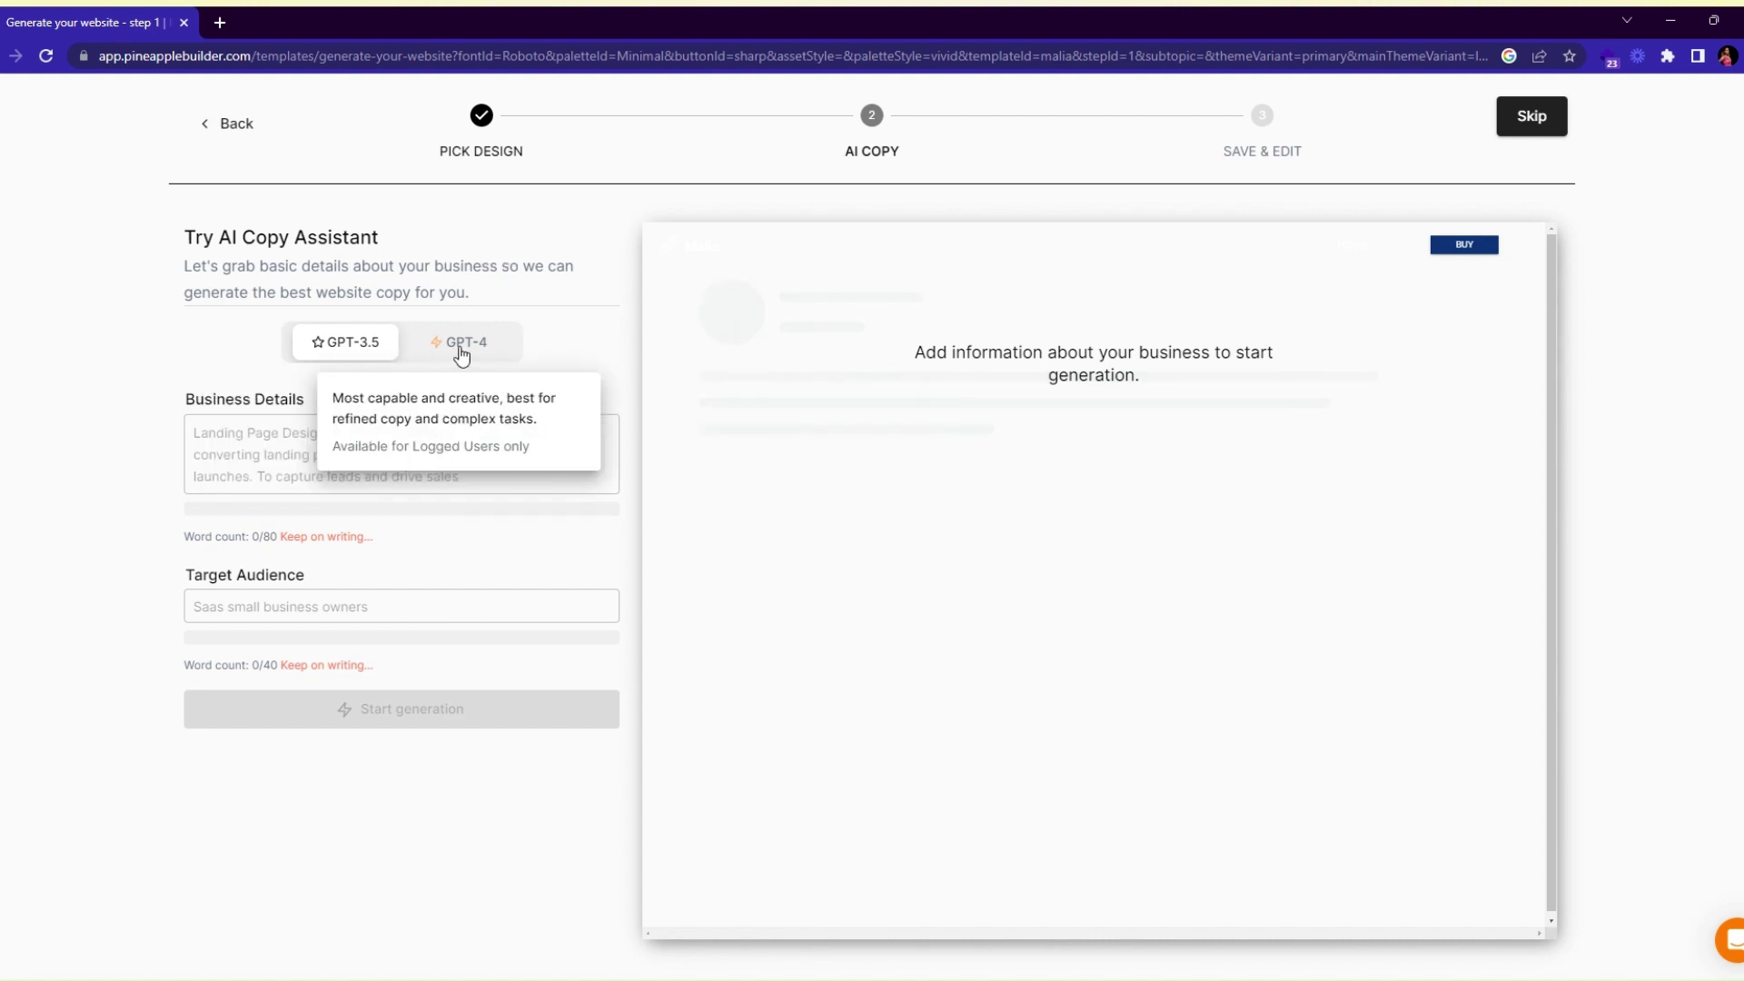
click(276, 424)
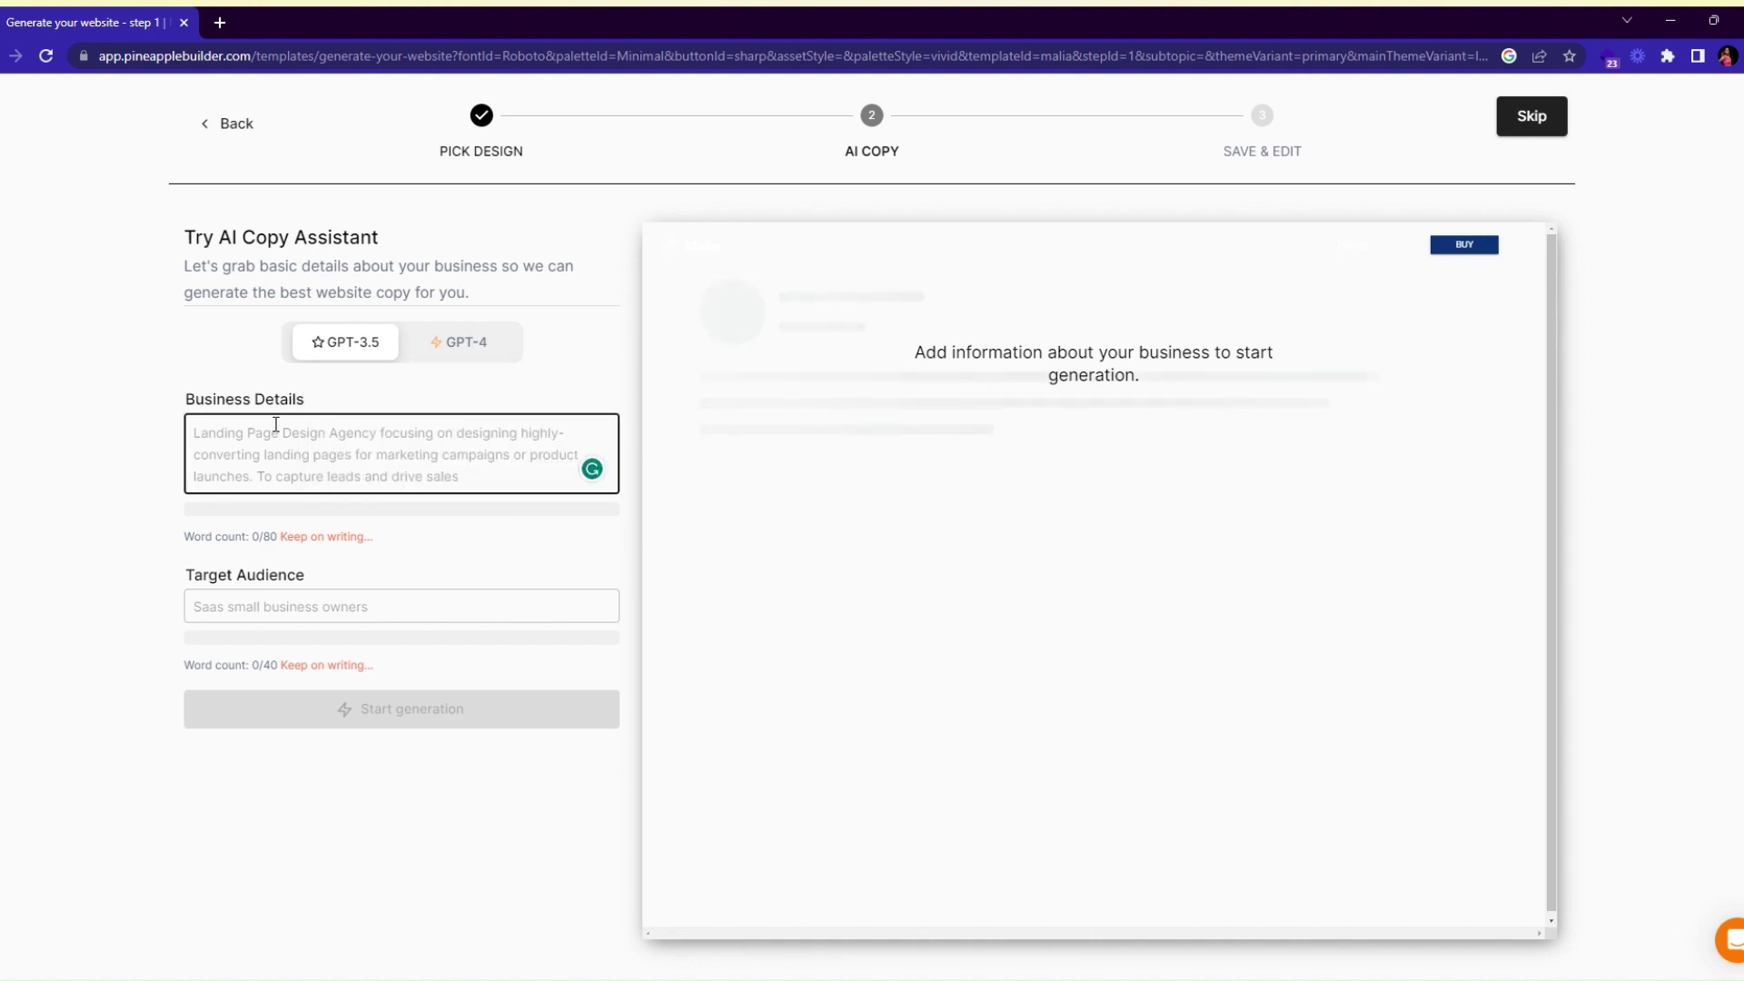
text(nIGERI)
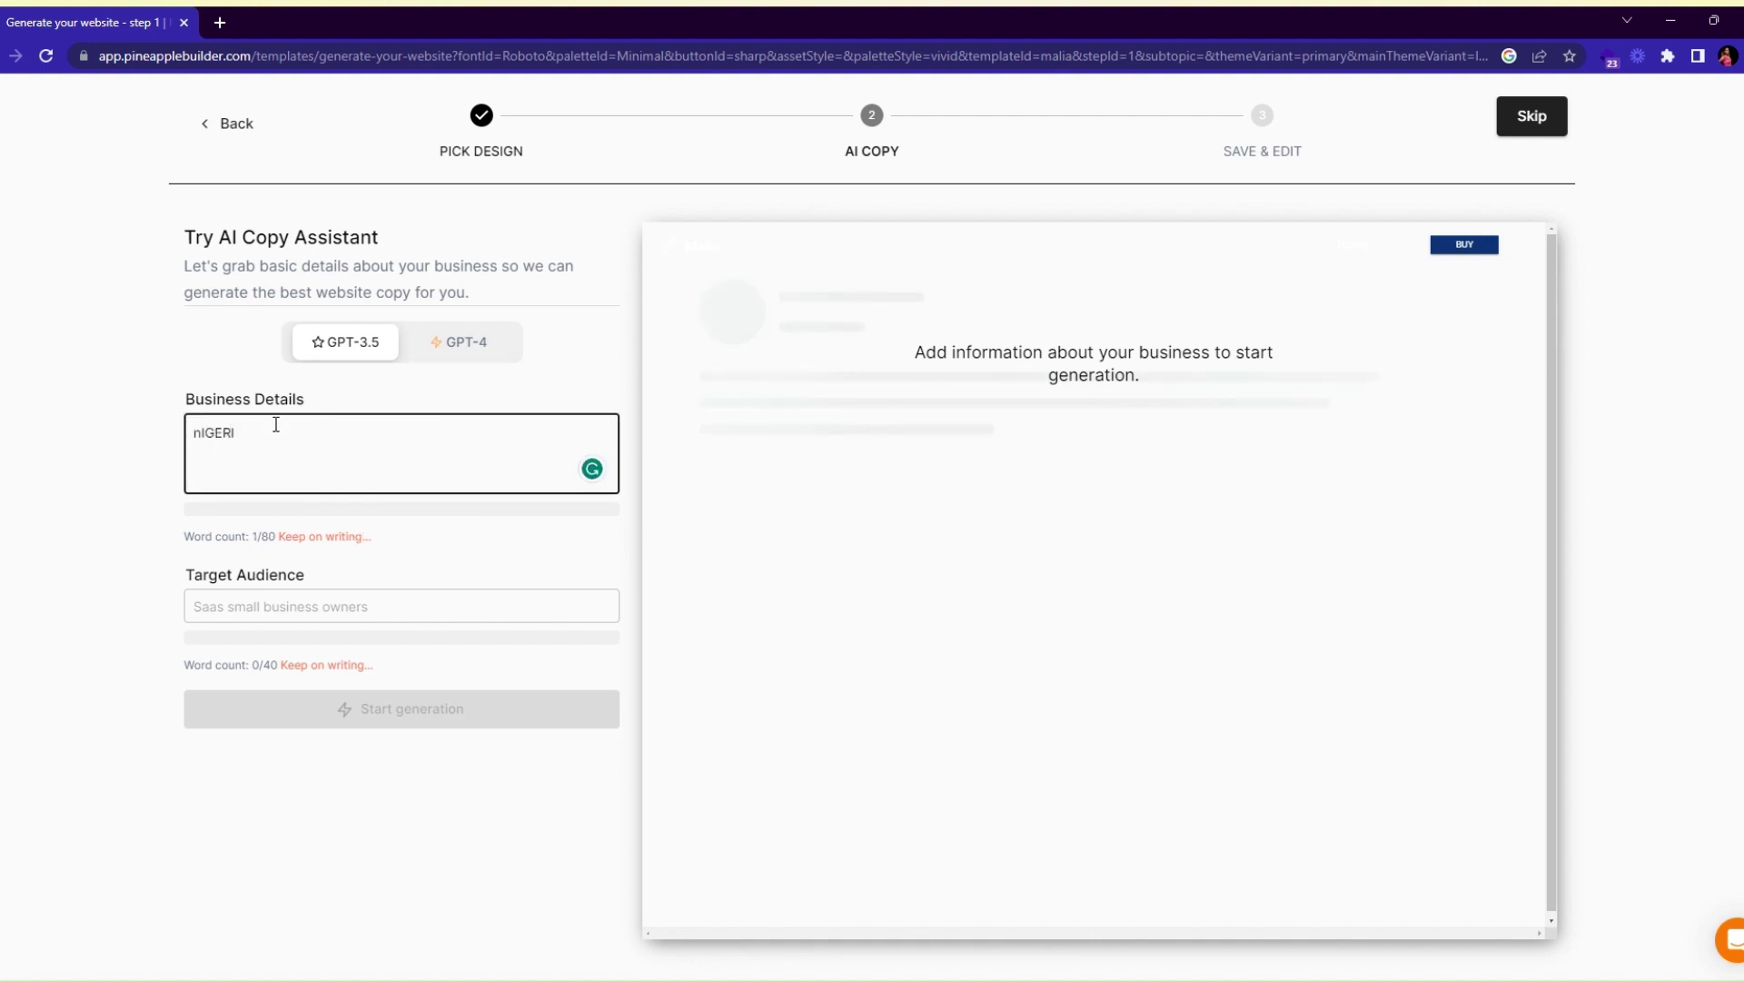
text(AN RESTURANT IN GE)
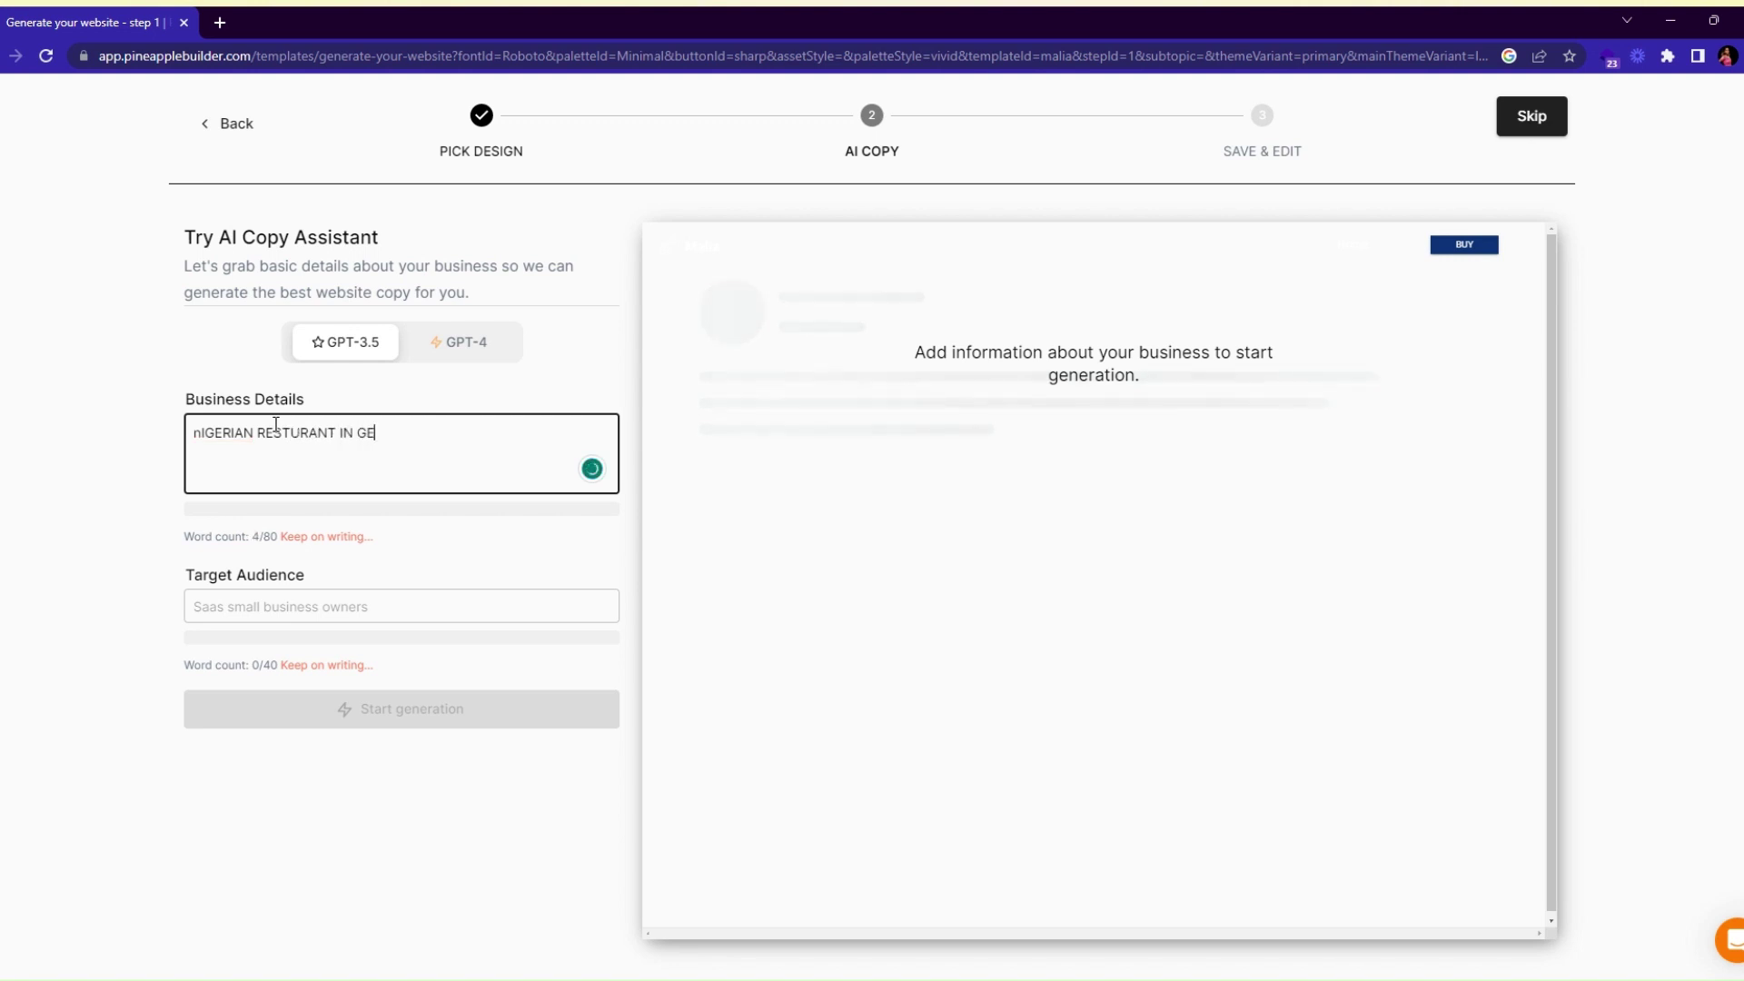
text(RMANY)
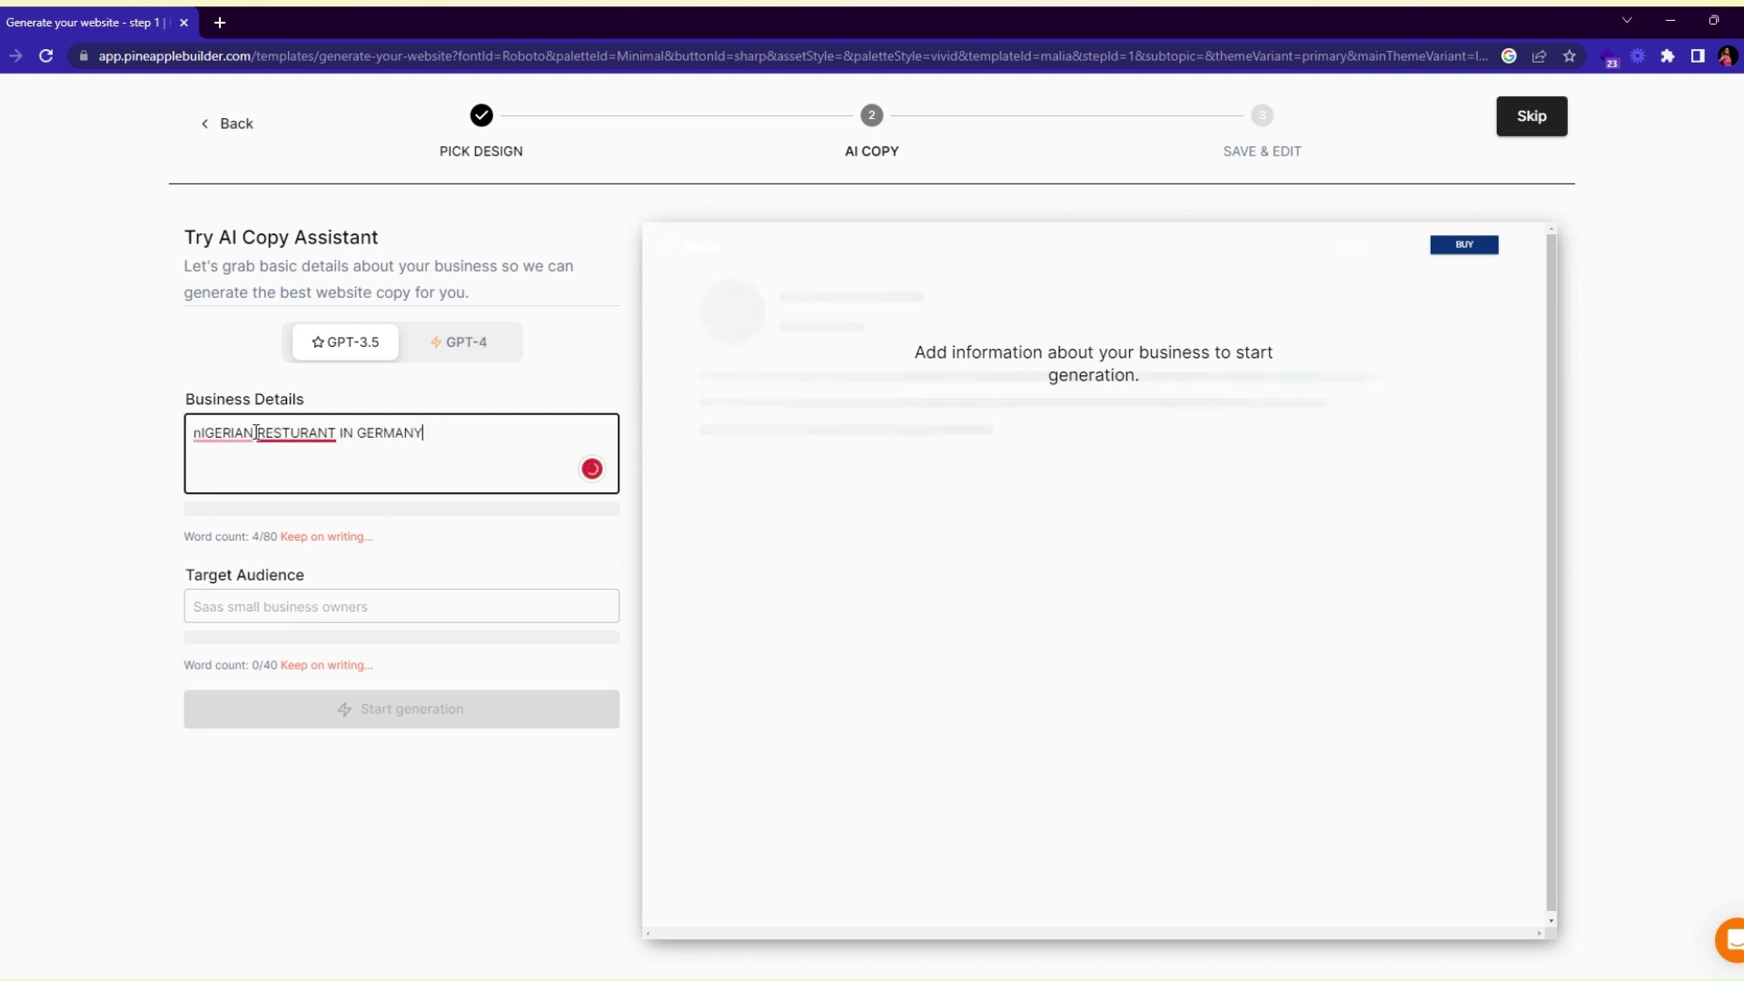
mouse_move(276, 429)
click(298, 469)
mouse_move(218, 434)
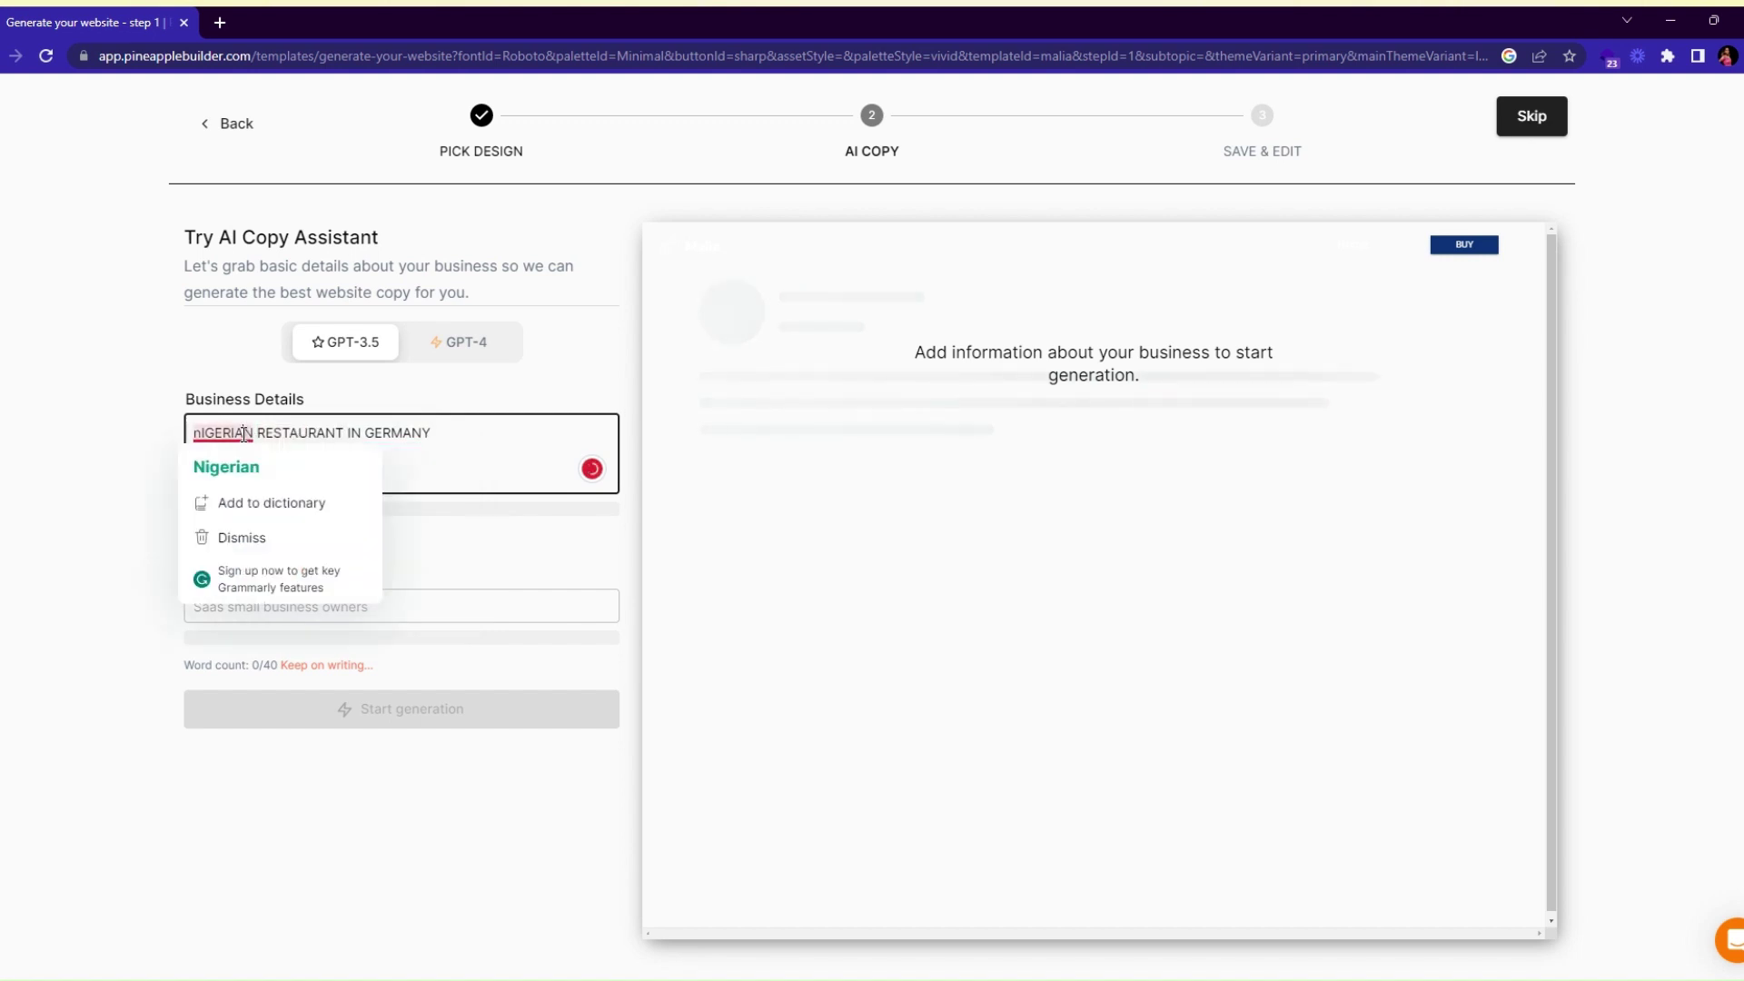
click(252, 470)
Enter "EVERYONE INTRESTED IN NIGERIAN FOOD" as the target audience, generate the website copy and review the AI responses.
click(286, 606)
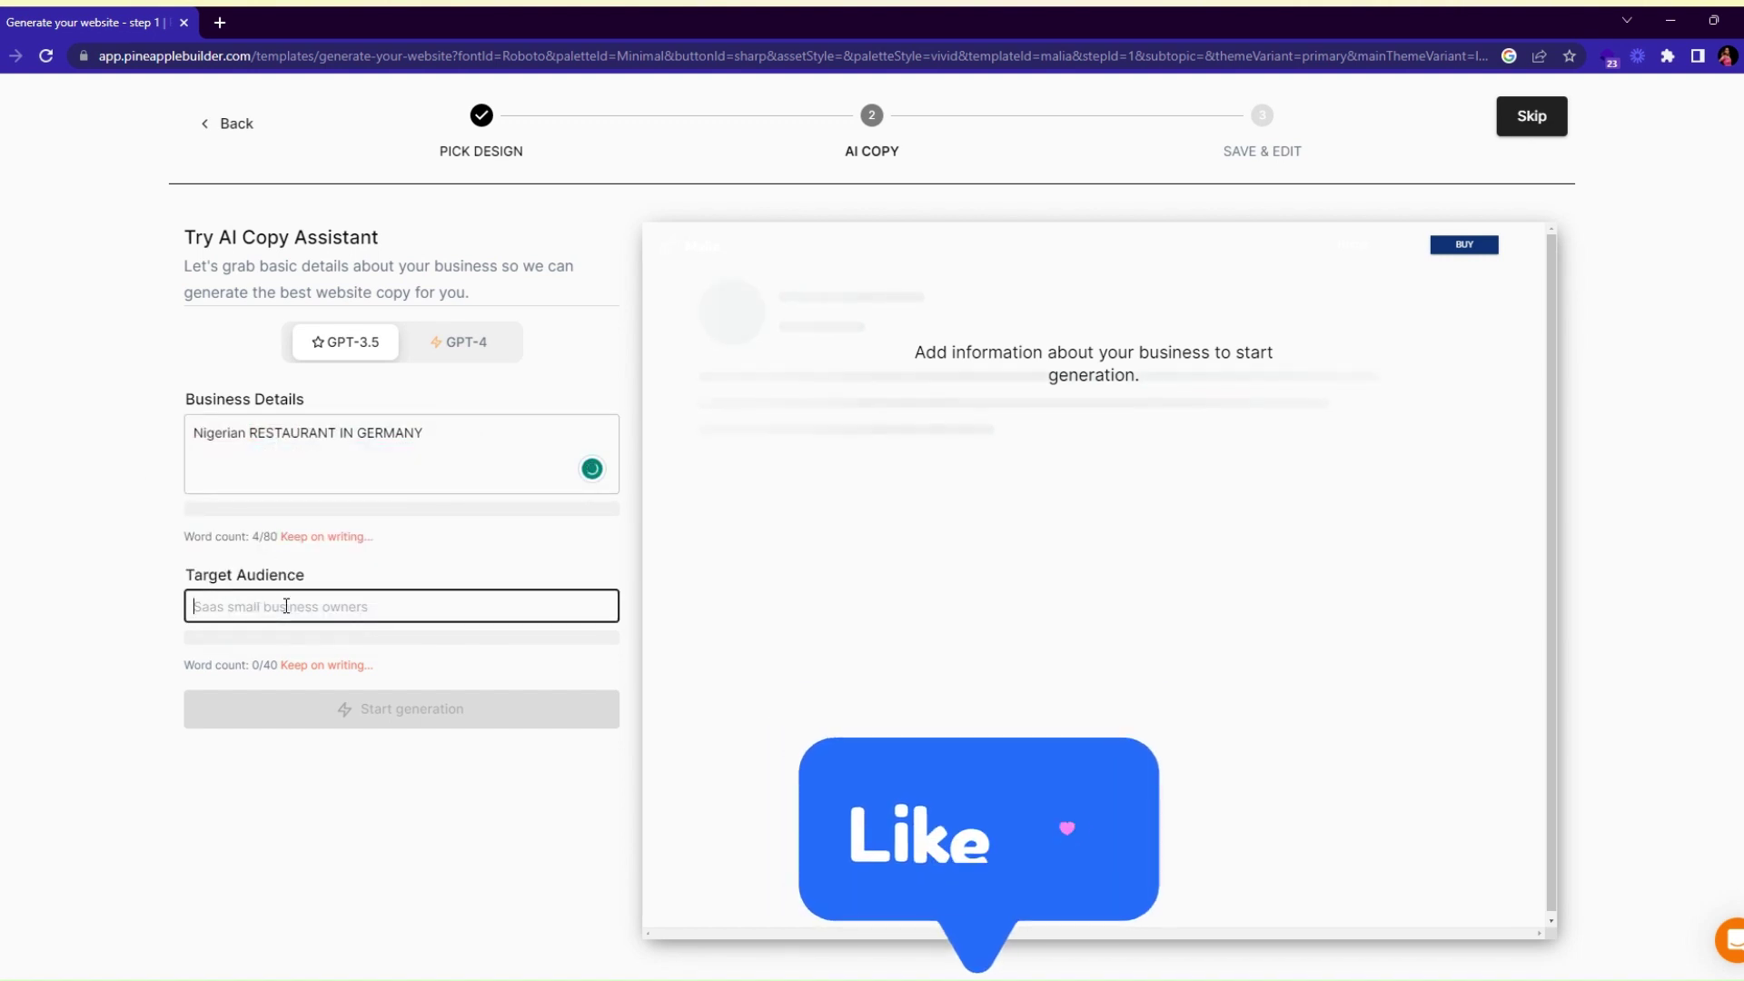
text(EVER)
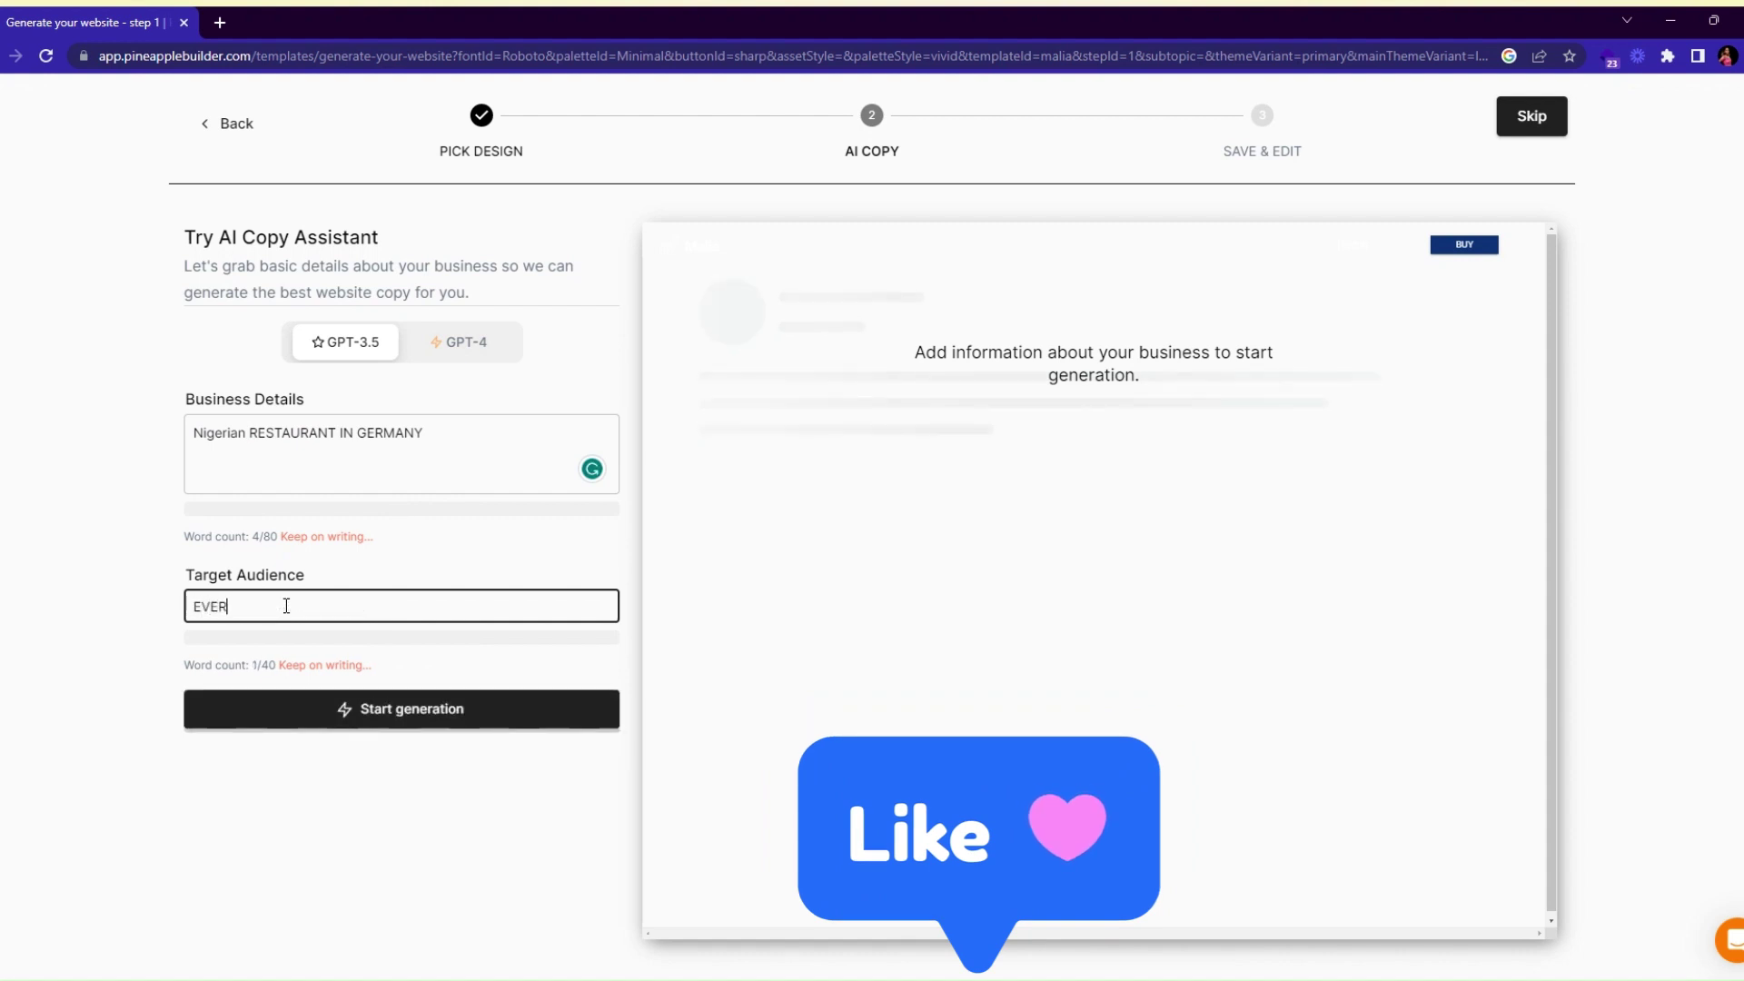
text(YO)
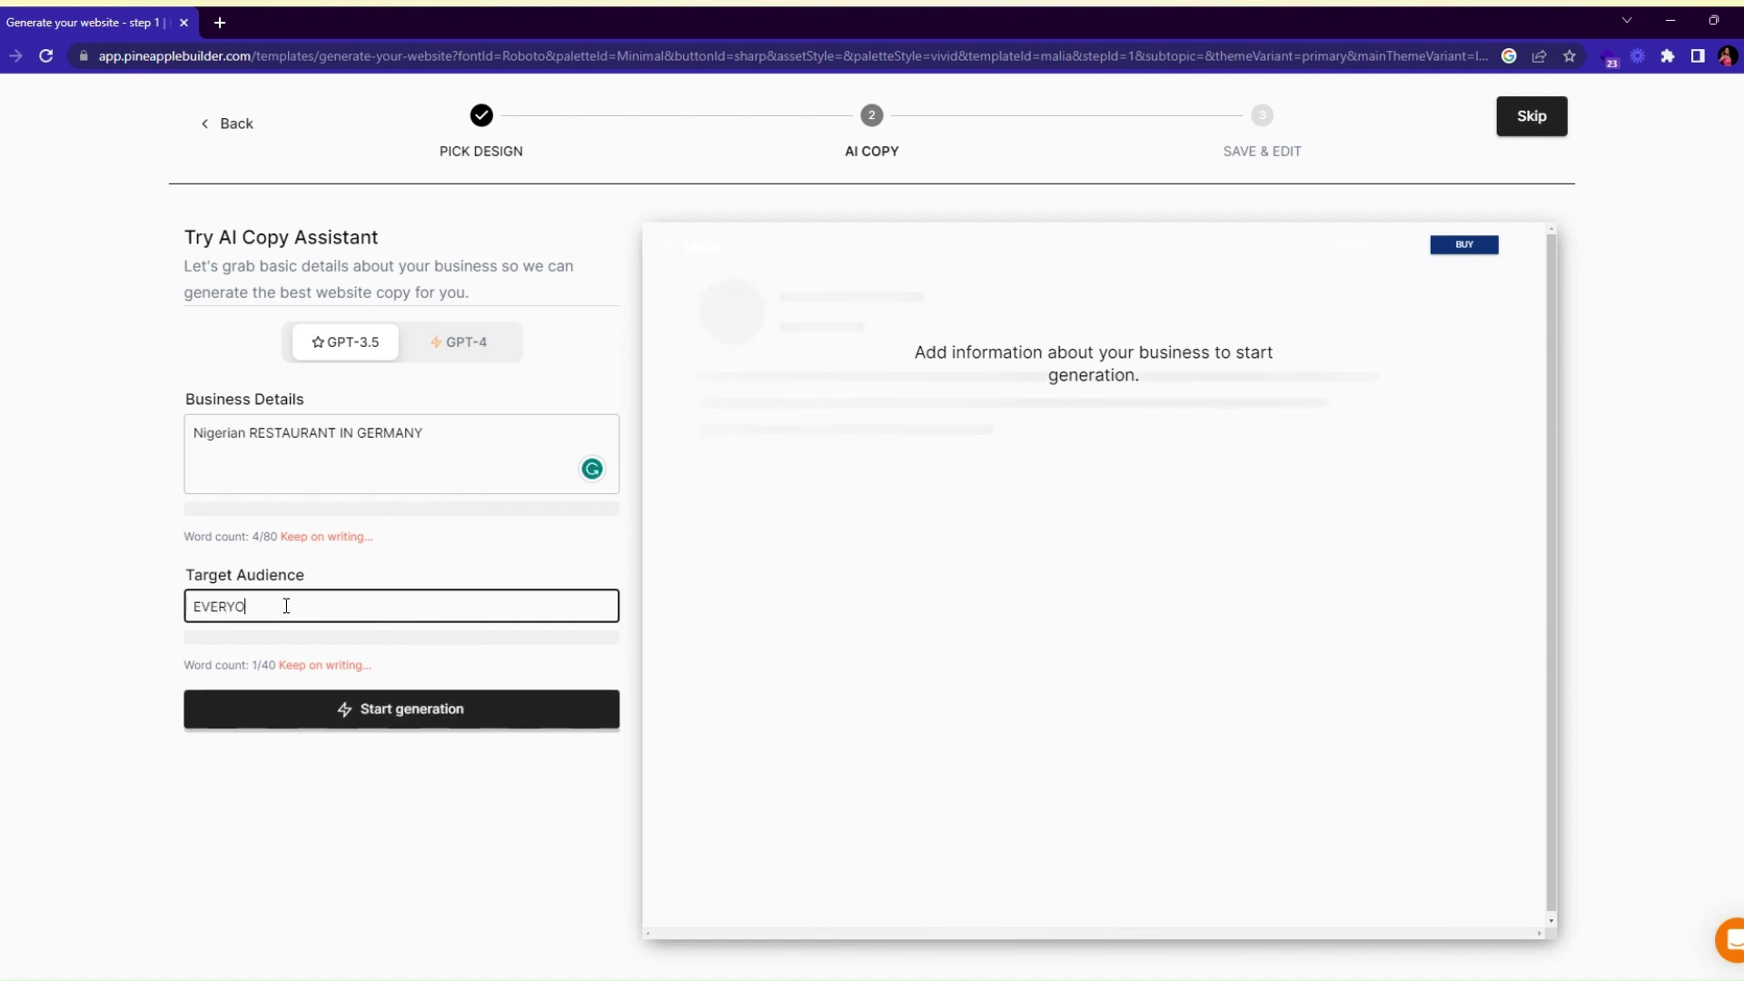
text(NE INTRESTED IN NIGERIAN FOOD)
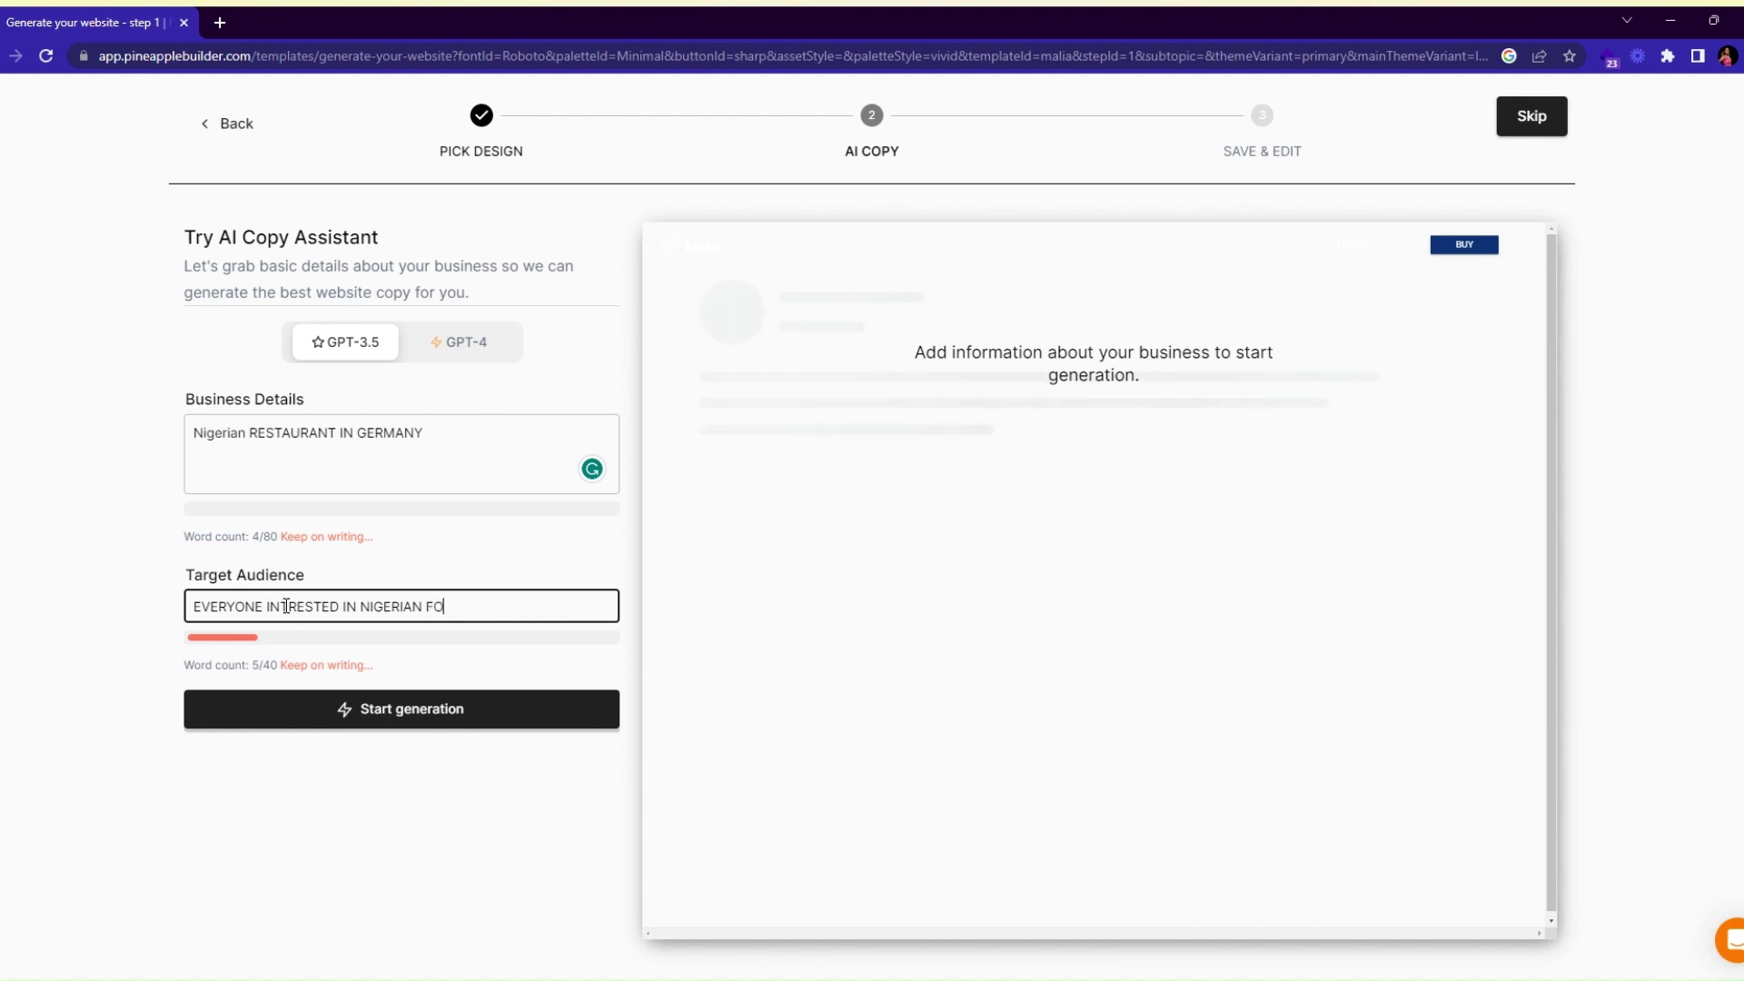
click(271, 722)
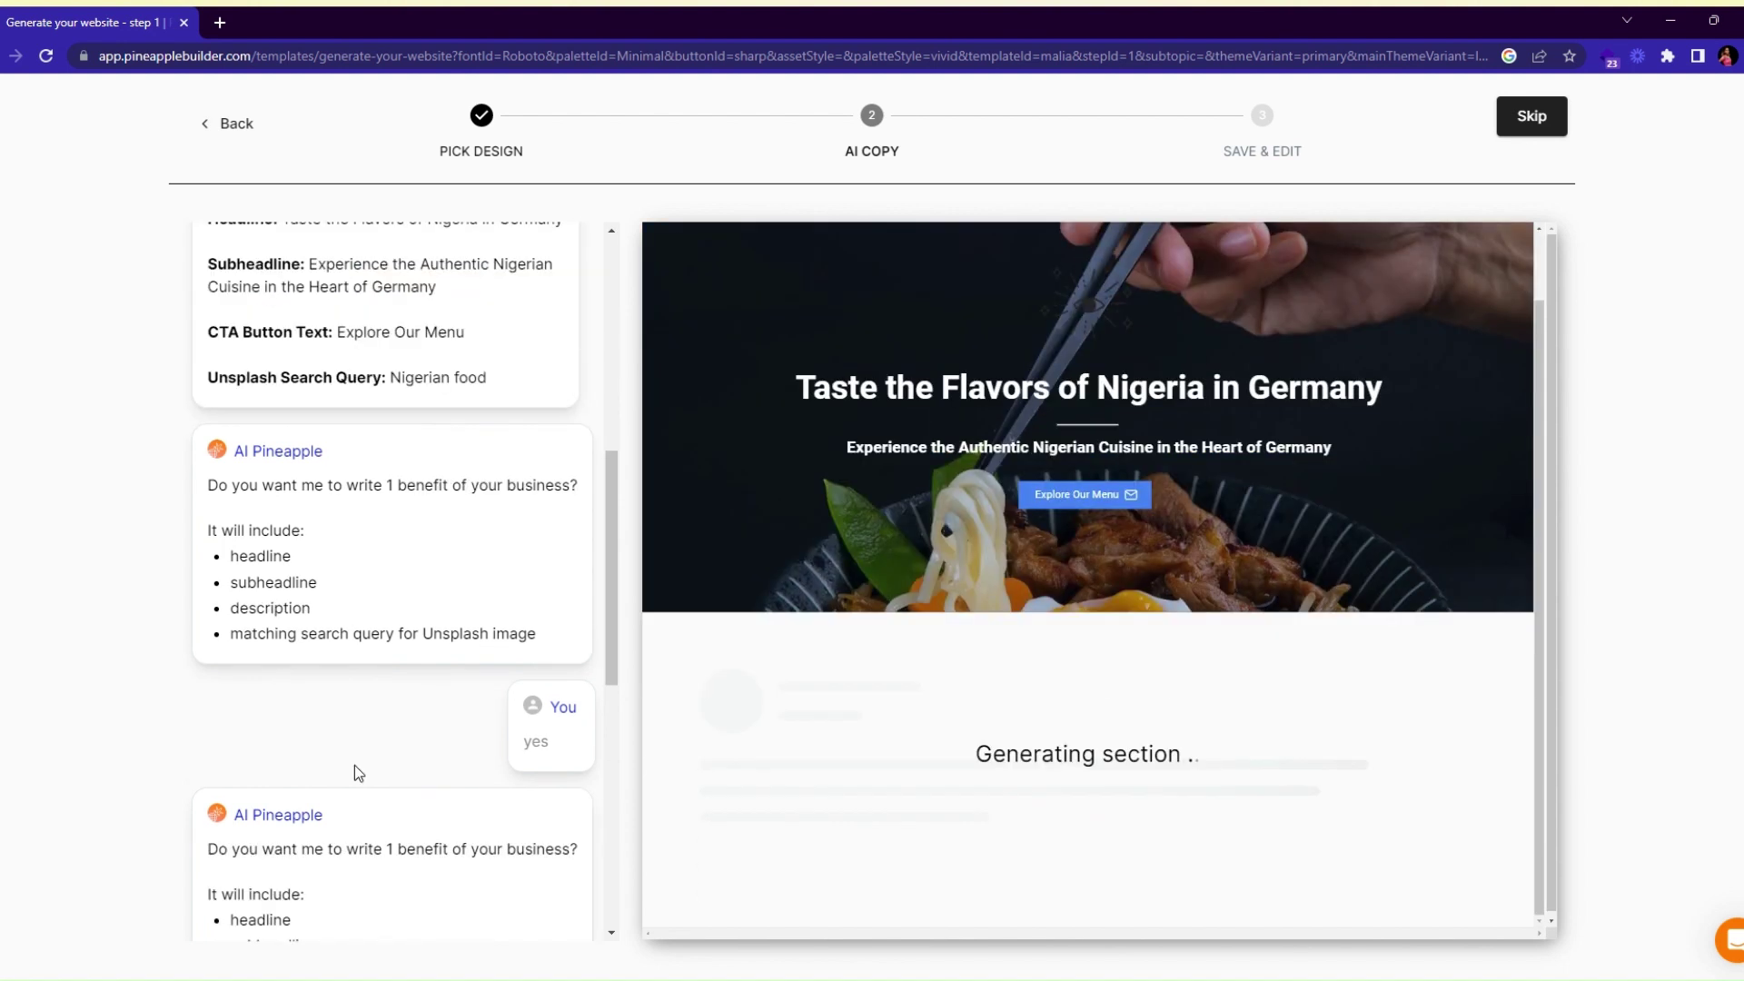
scroll(355, 765, up, 4)
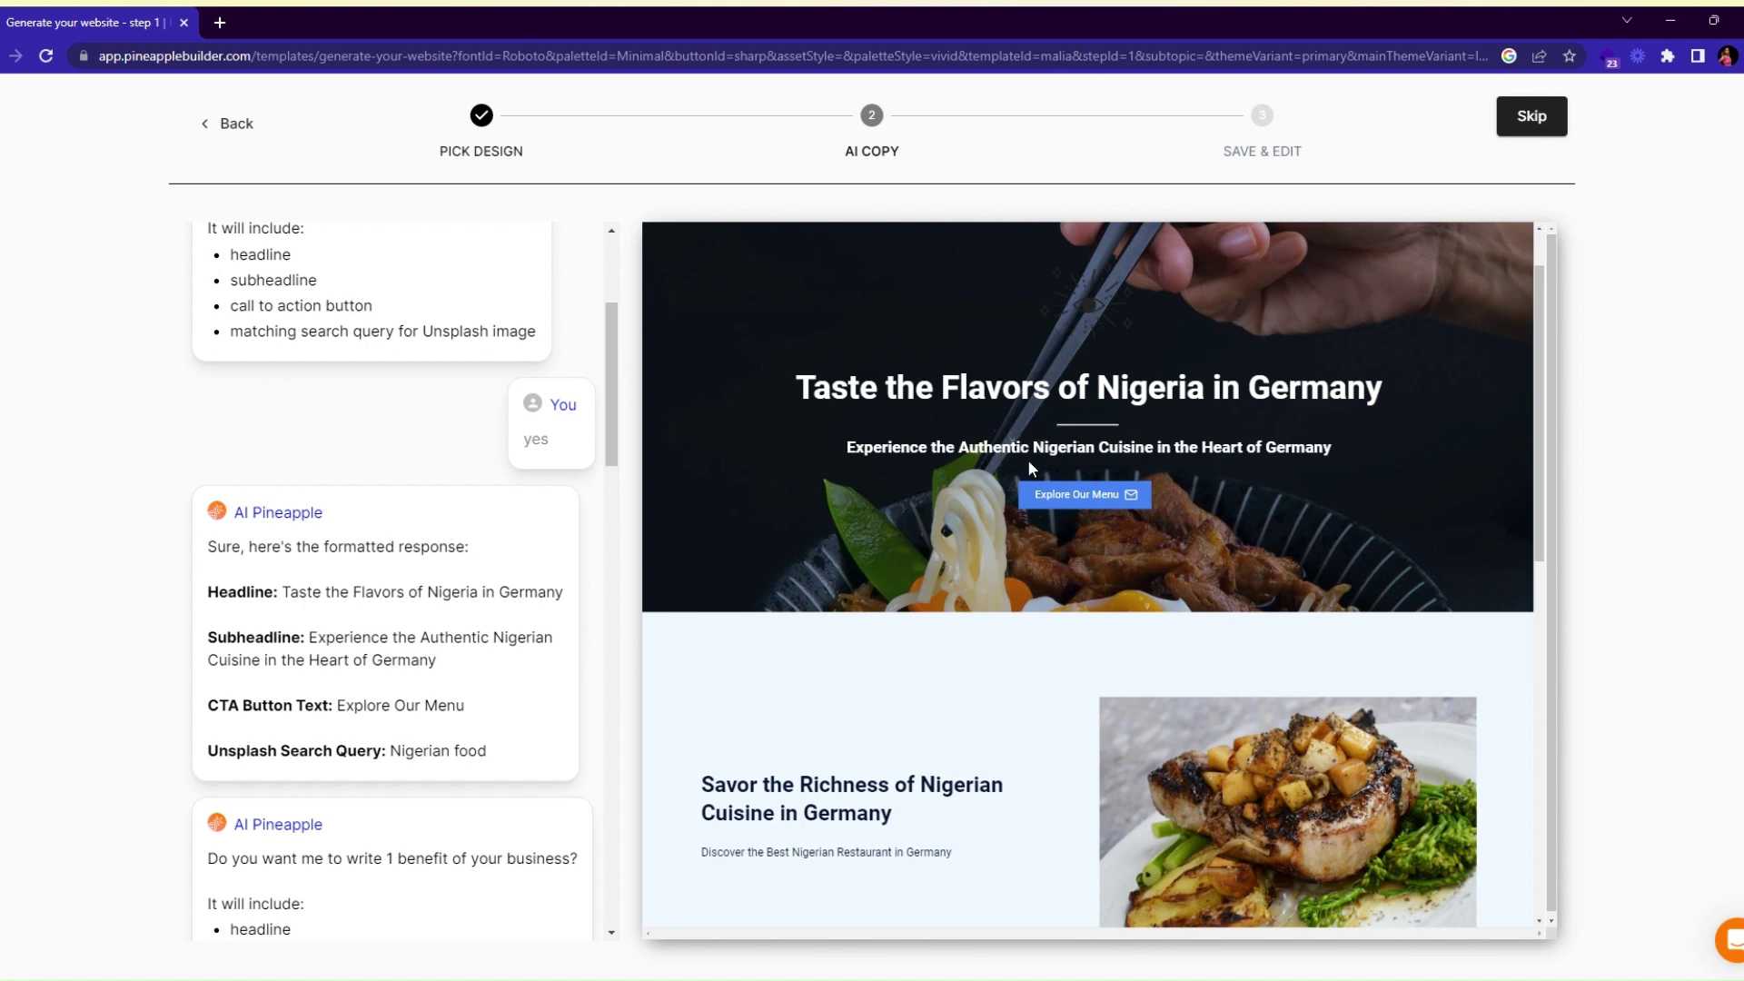
Review the generated AI copy responses alongside the website preview, from the hero section through the benefit sections to the footer.
scroll(1060, 460, down, 3)
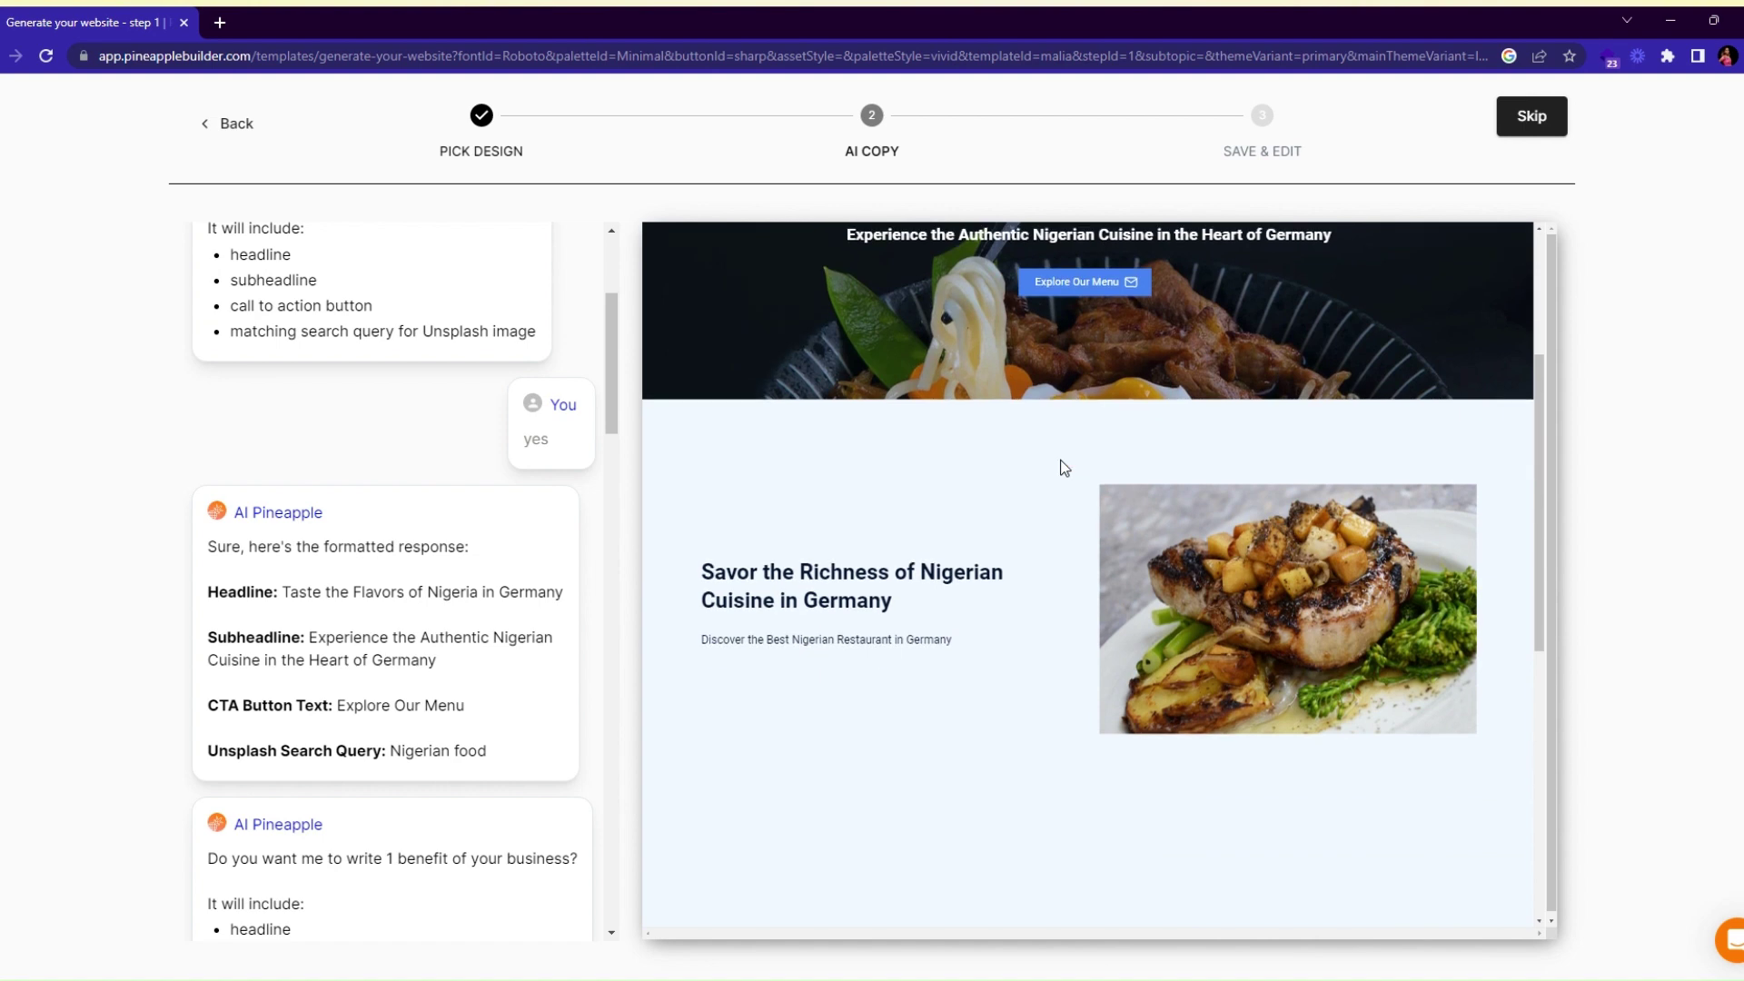
scroll(1060, 463, down, 2)
scroll(502, 570, down, 3)
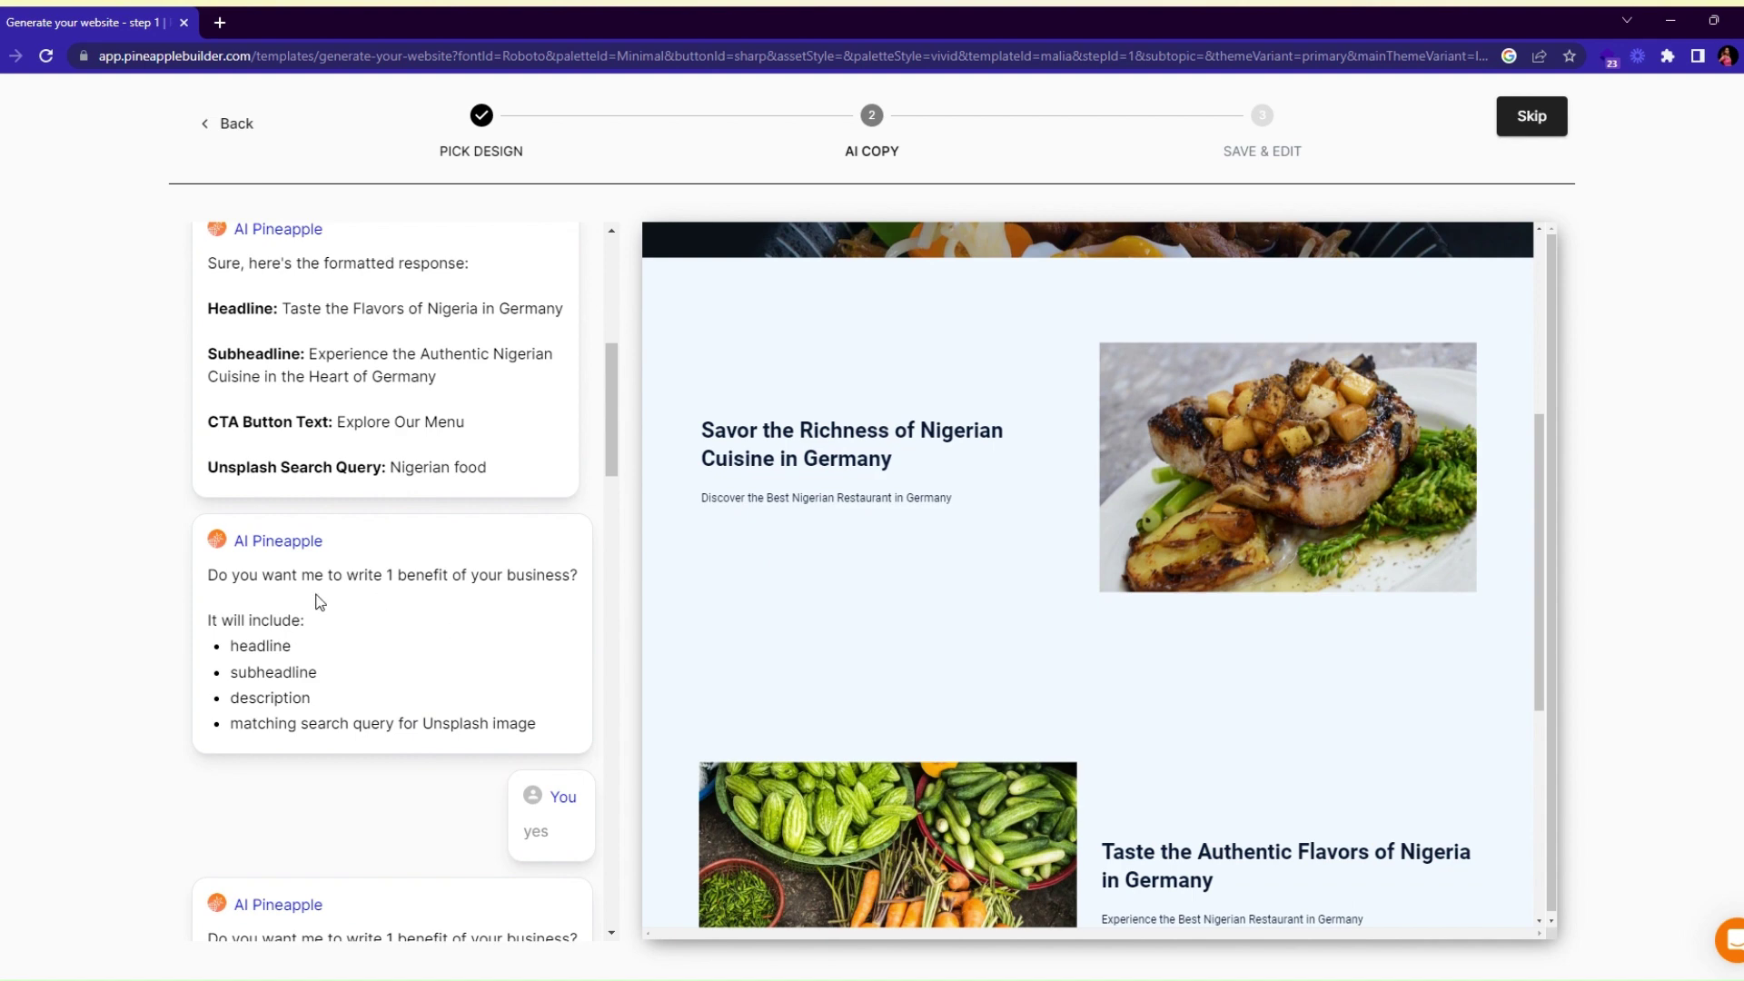
scroll(320, 602, down, 1)
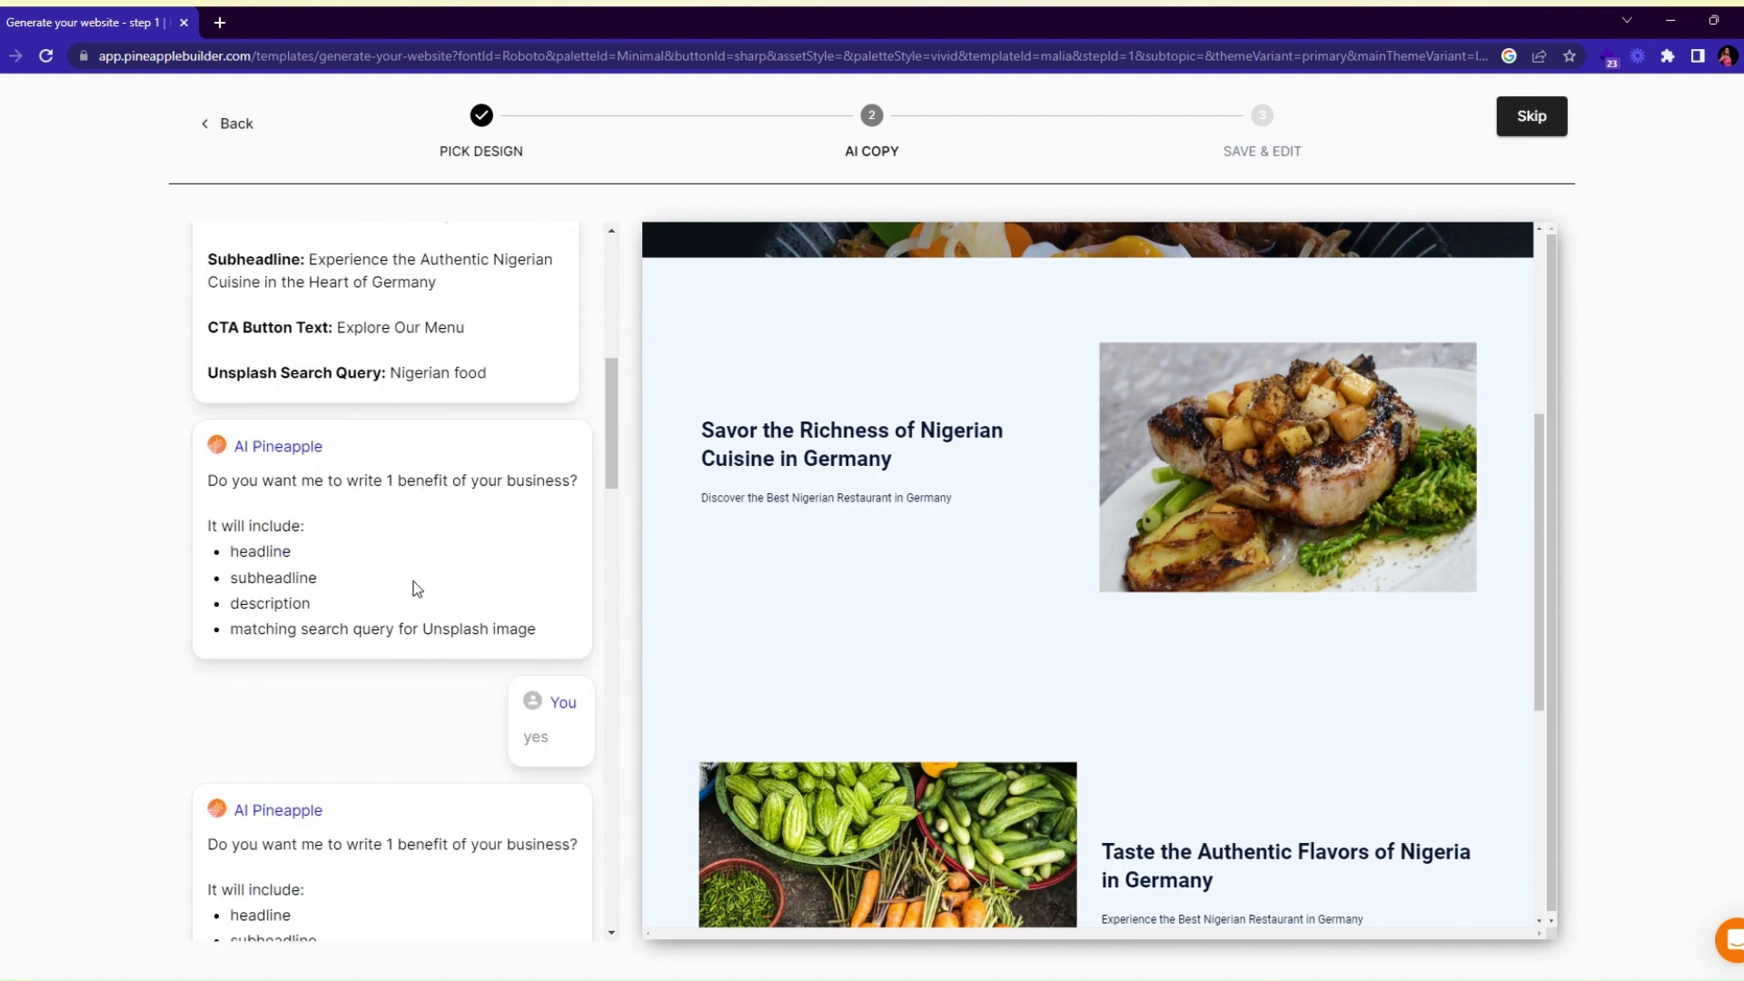
scroll(417, 588, down, 2)
scroll(819, 504, down, 3)
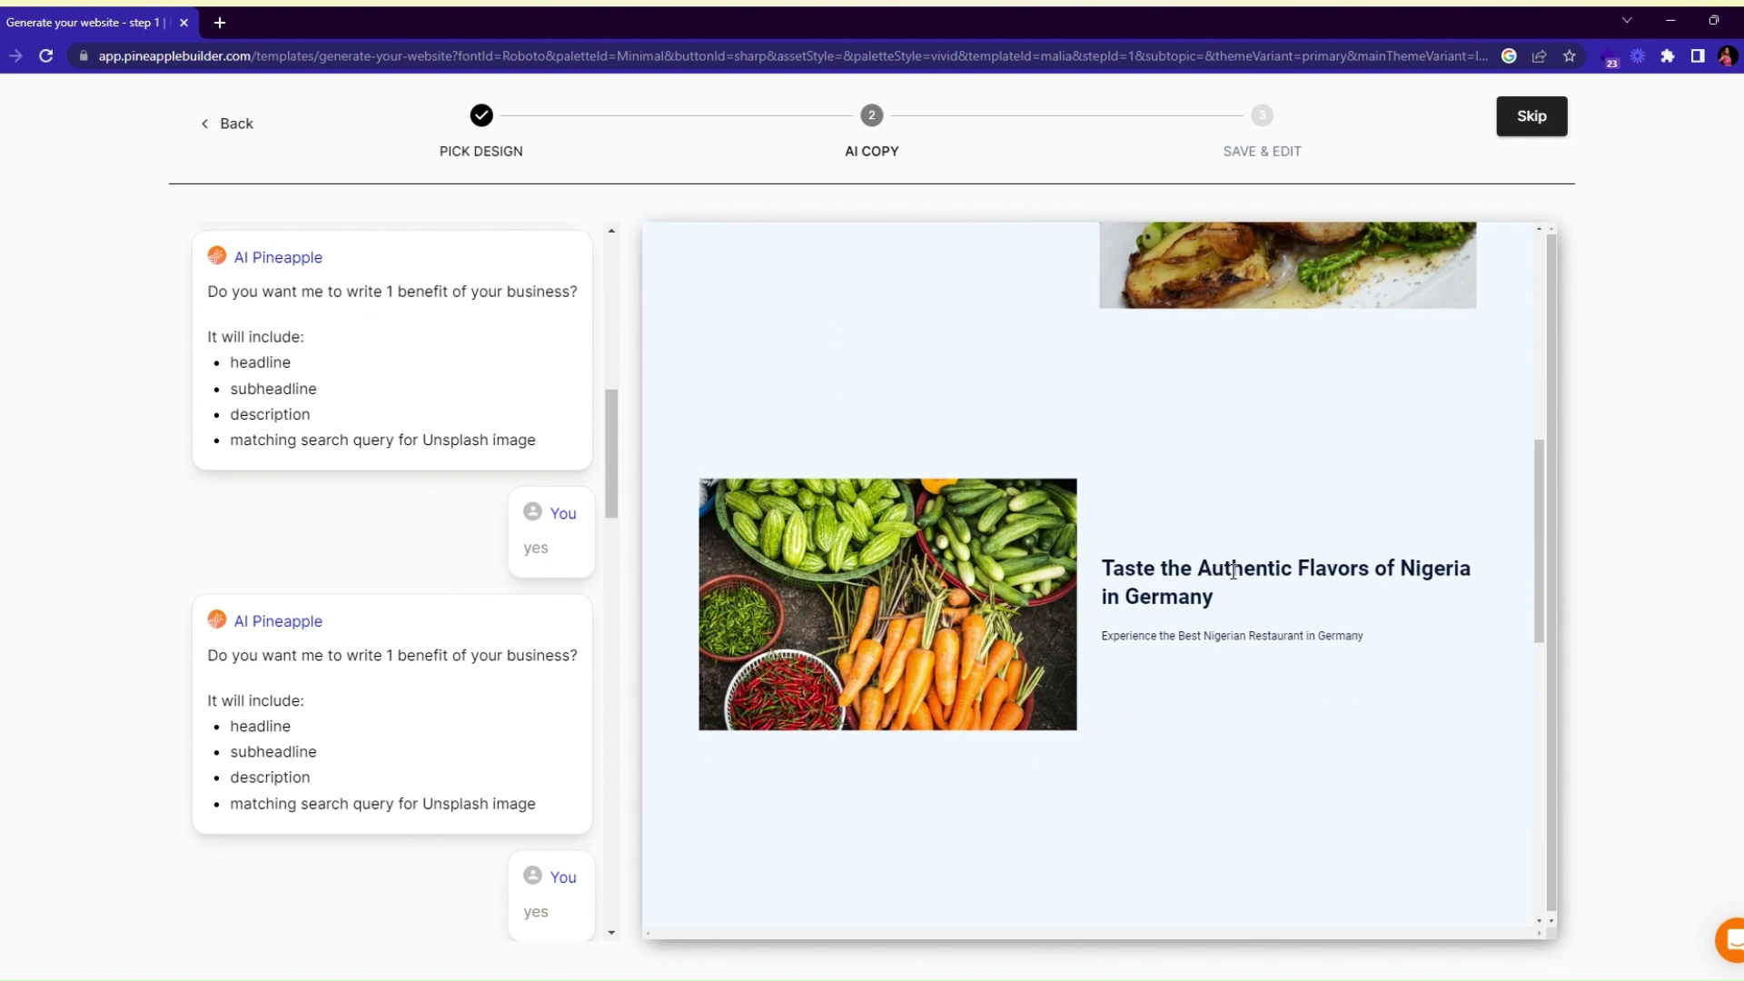
scroll(1155, 598, down, 3)
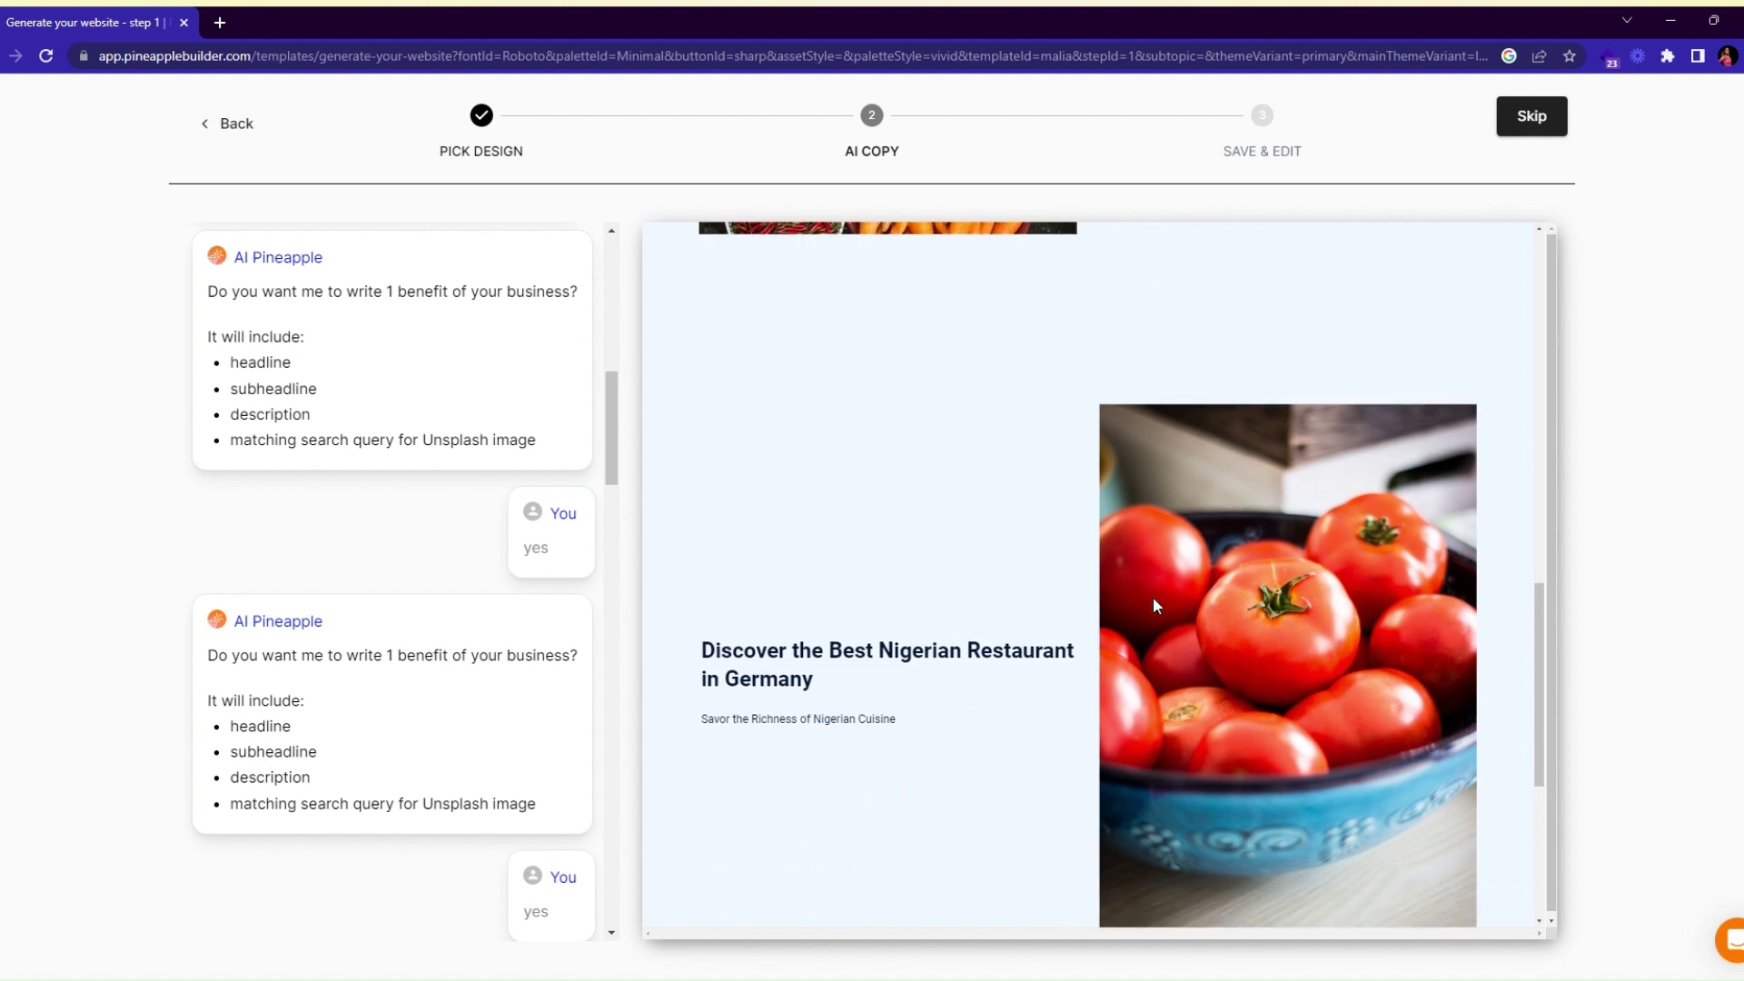
scroll(406, 682, down, 3)
scroll(406, 682, down, 2)
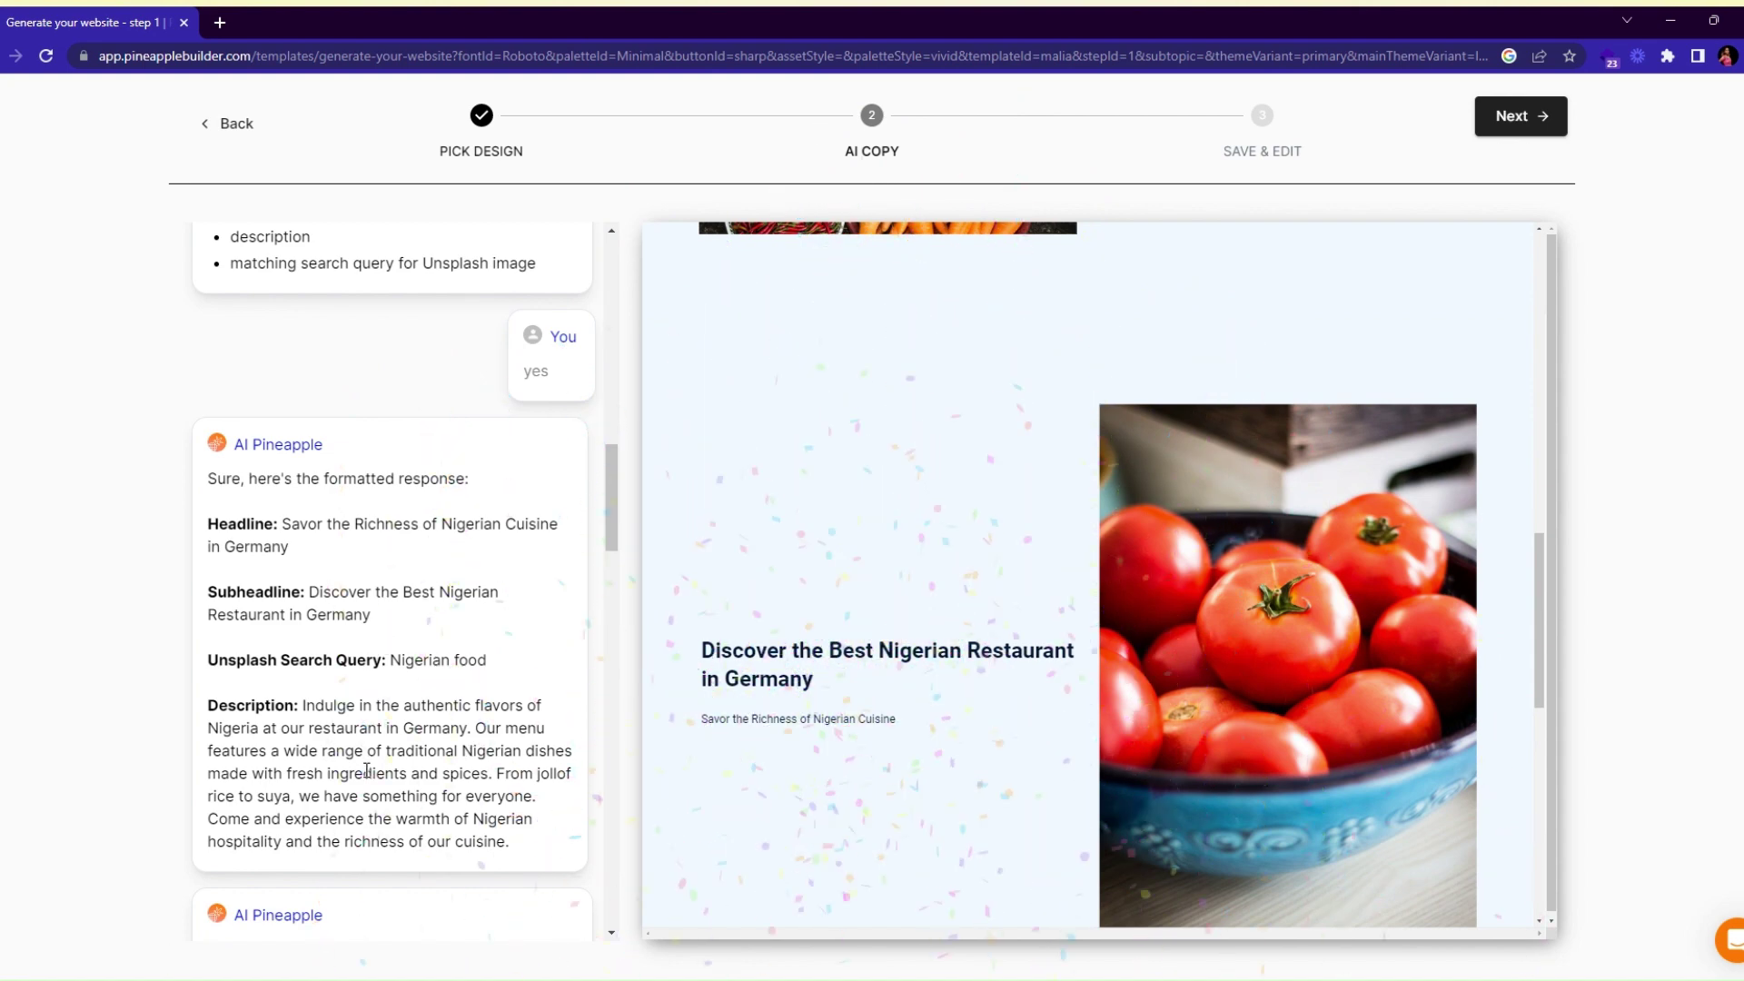
scroll(367, 770, down, 5)
scroll(368, 777, down, 3)
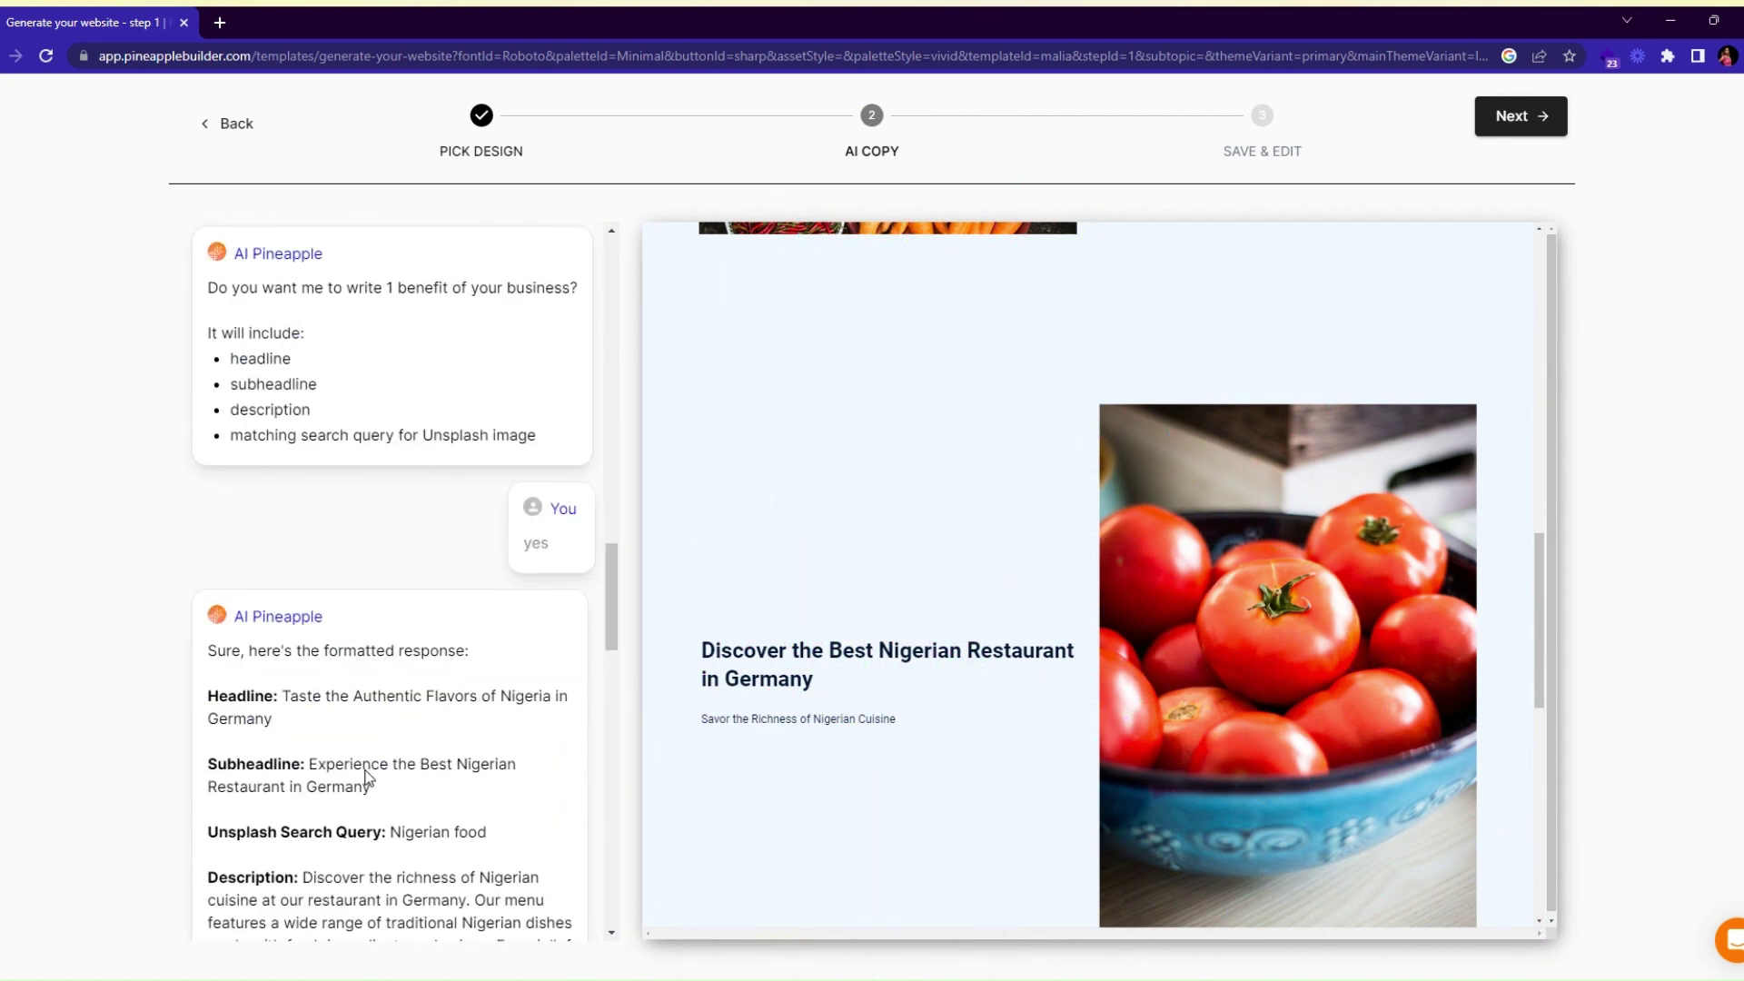
scroll(815, 685, down, 2)
scroll(815, 685, down, 8)
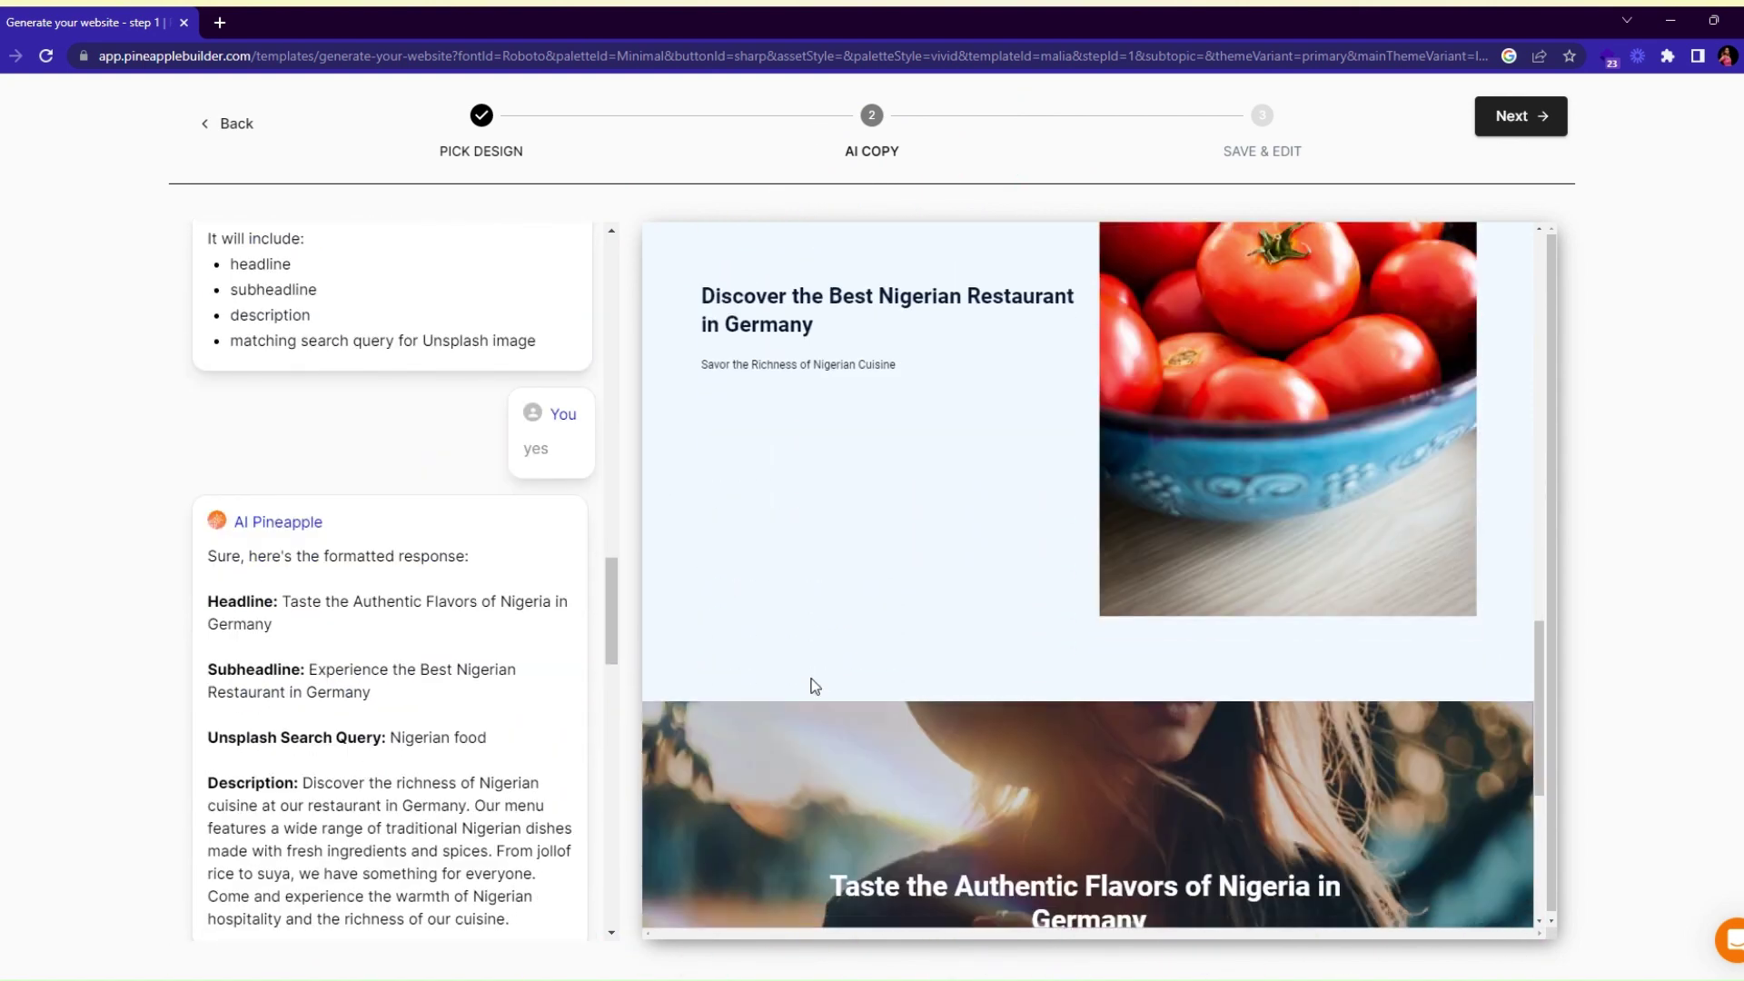
scroll(810, 685, down, 1)
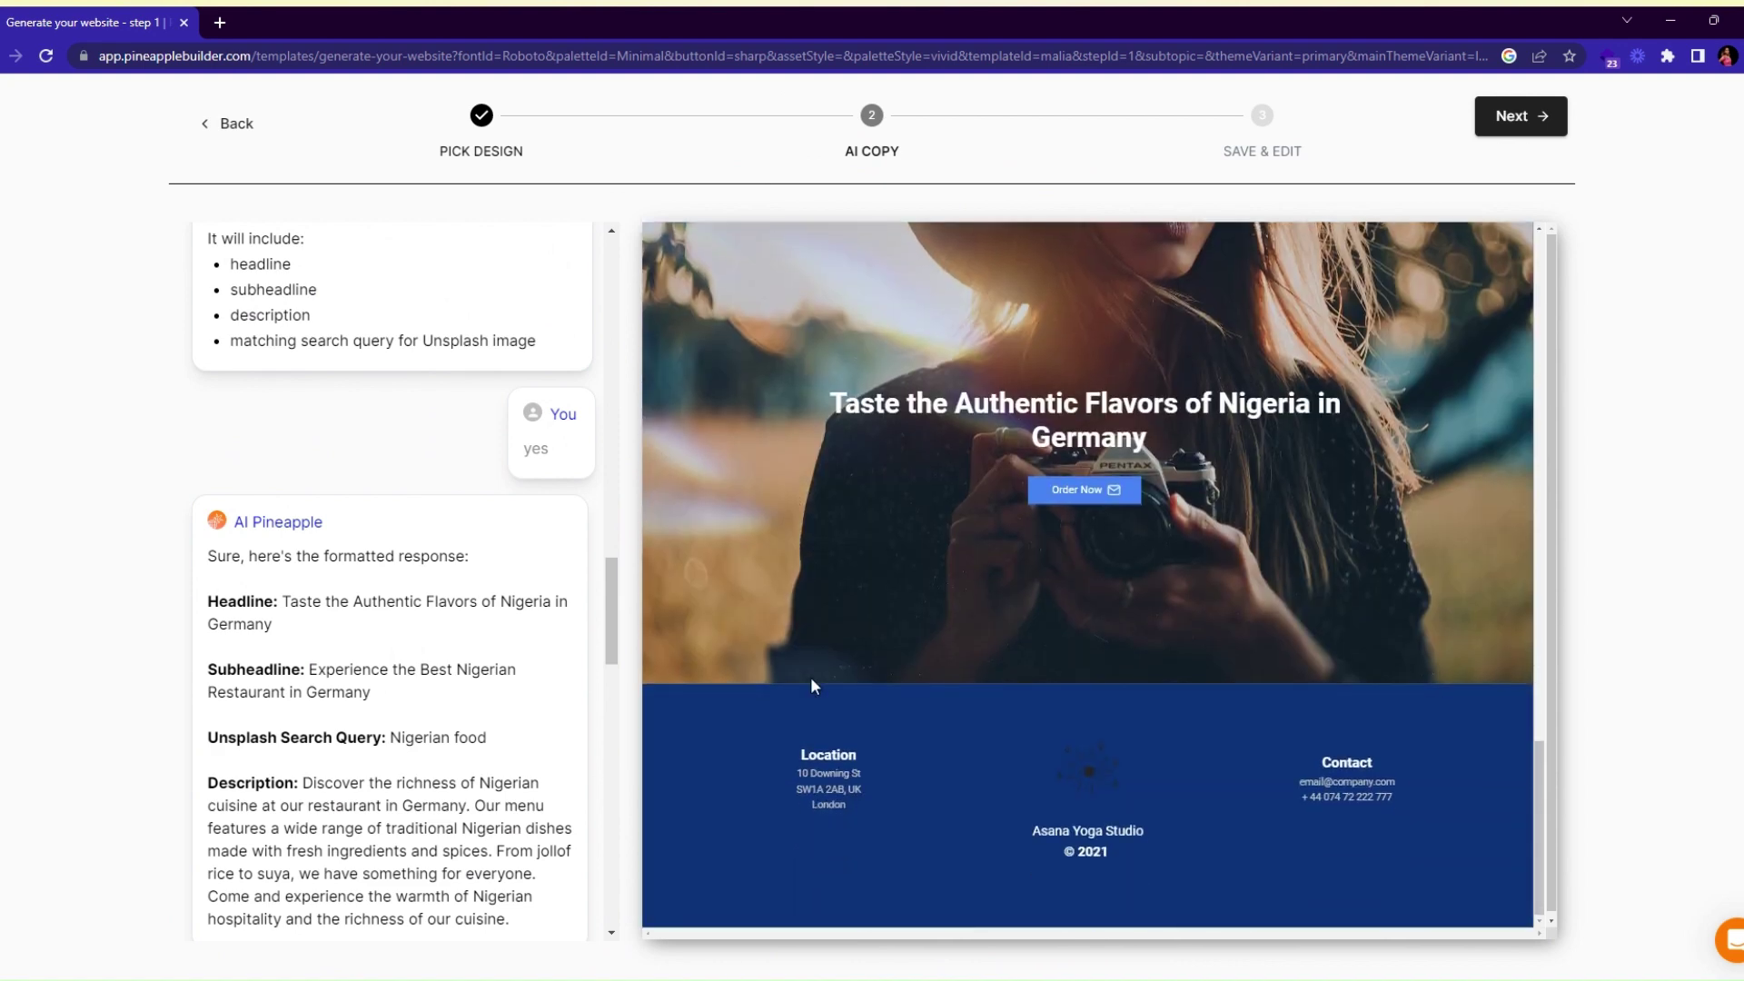
scroll(503, 626, down, 6)
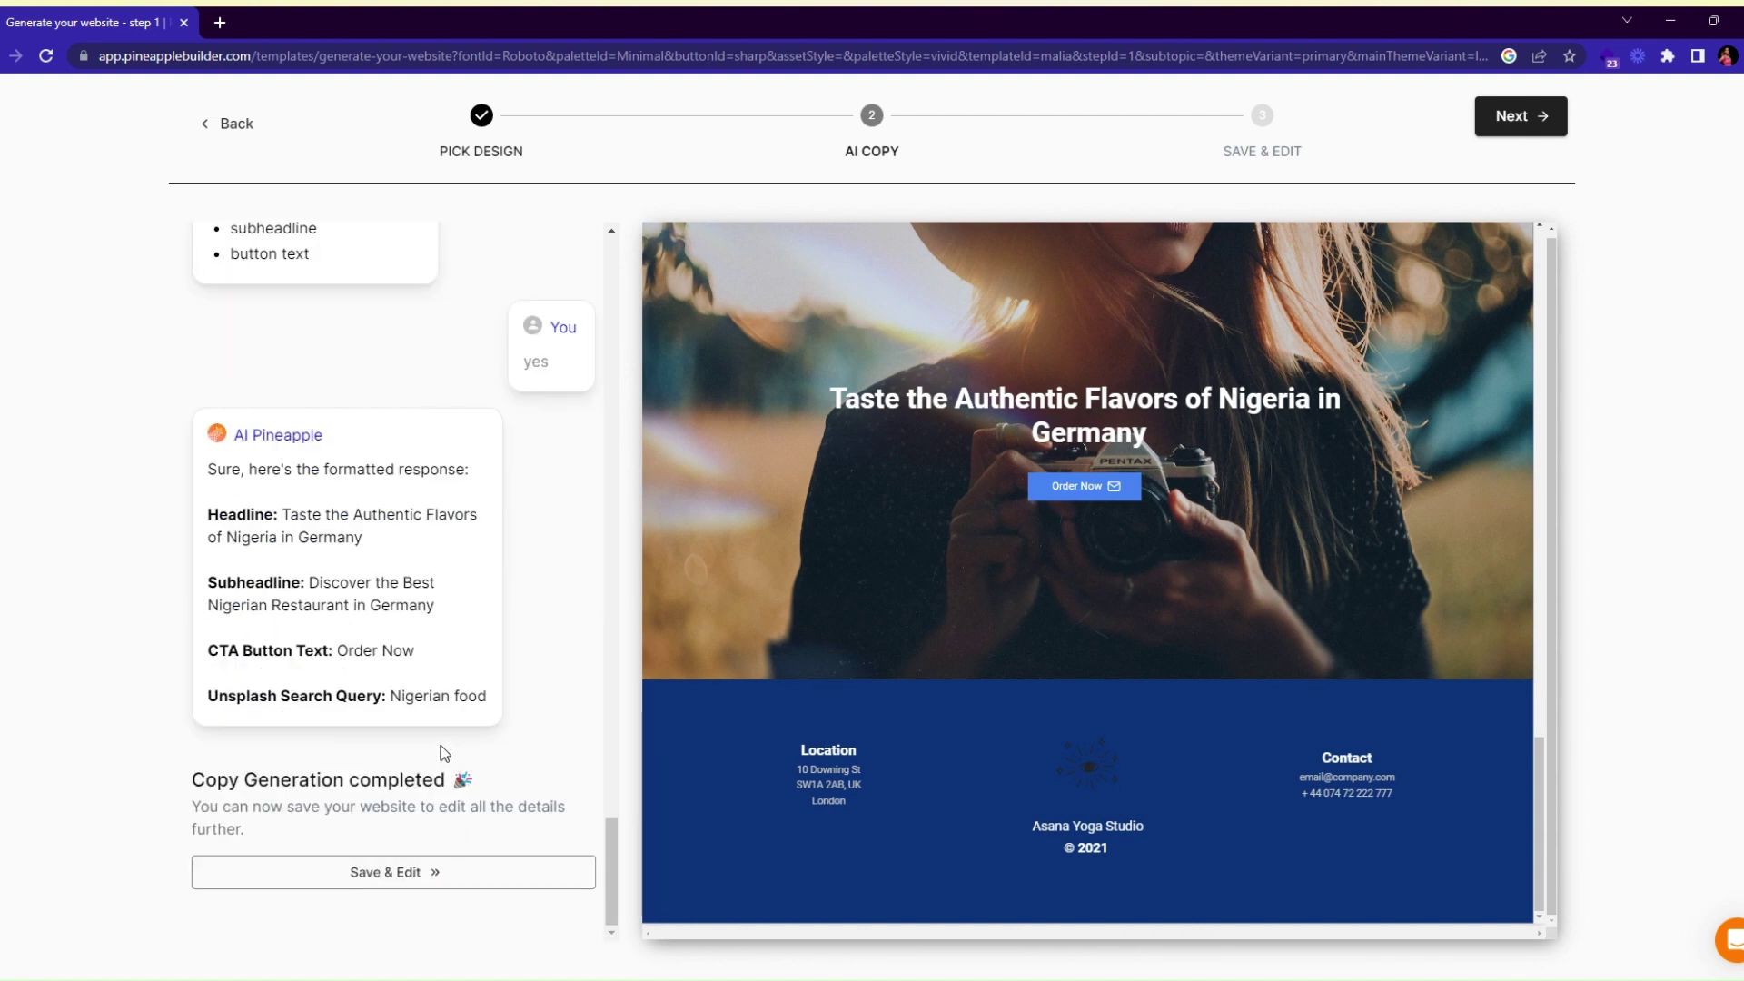
Proceed from the AI copy stage and agree to the Pineapple Builder Terms of Service and Privacy Policy.
click(1481, 123)
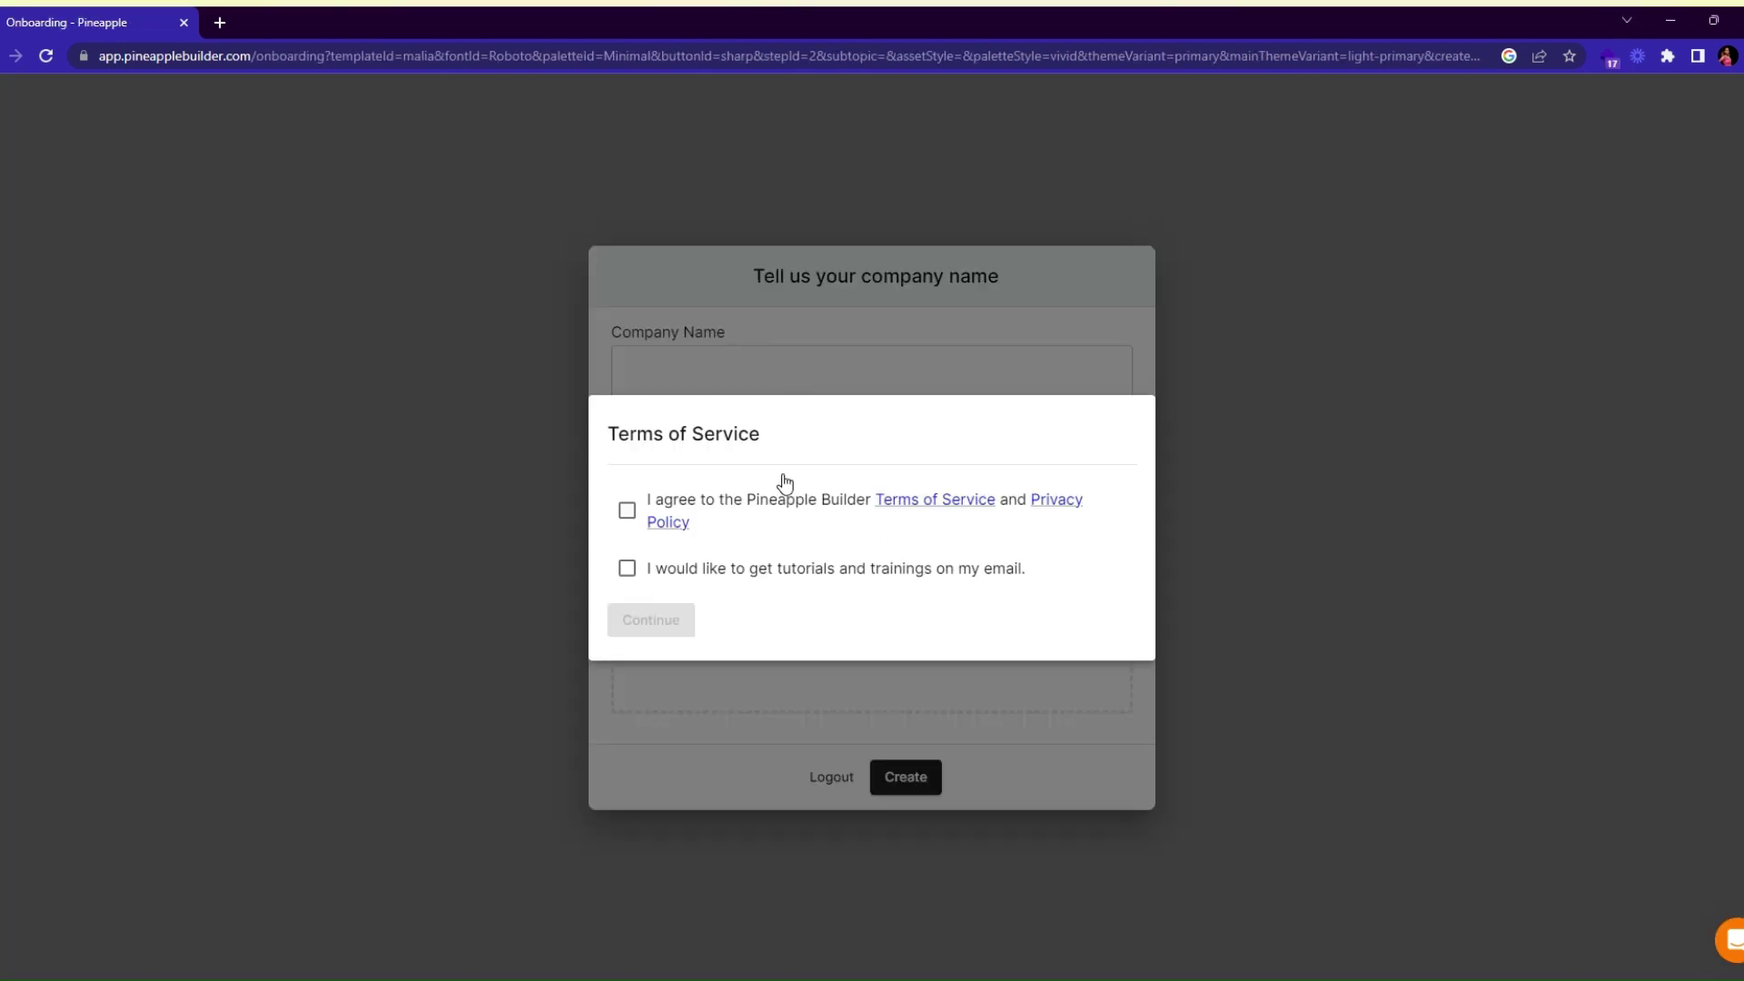
click(627, 510)
click(664, 625)
Create the company workspace with the company name "Funmi Delight".
click(701, 377)
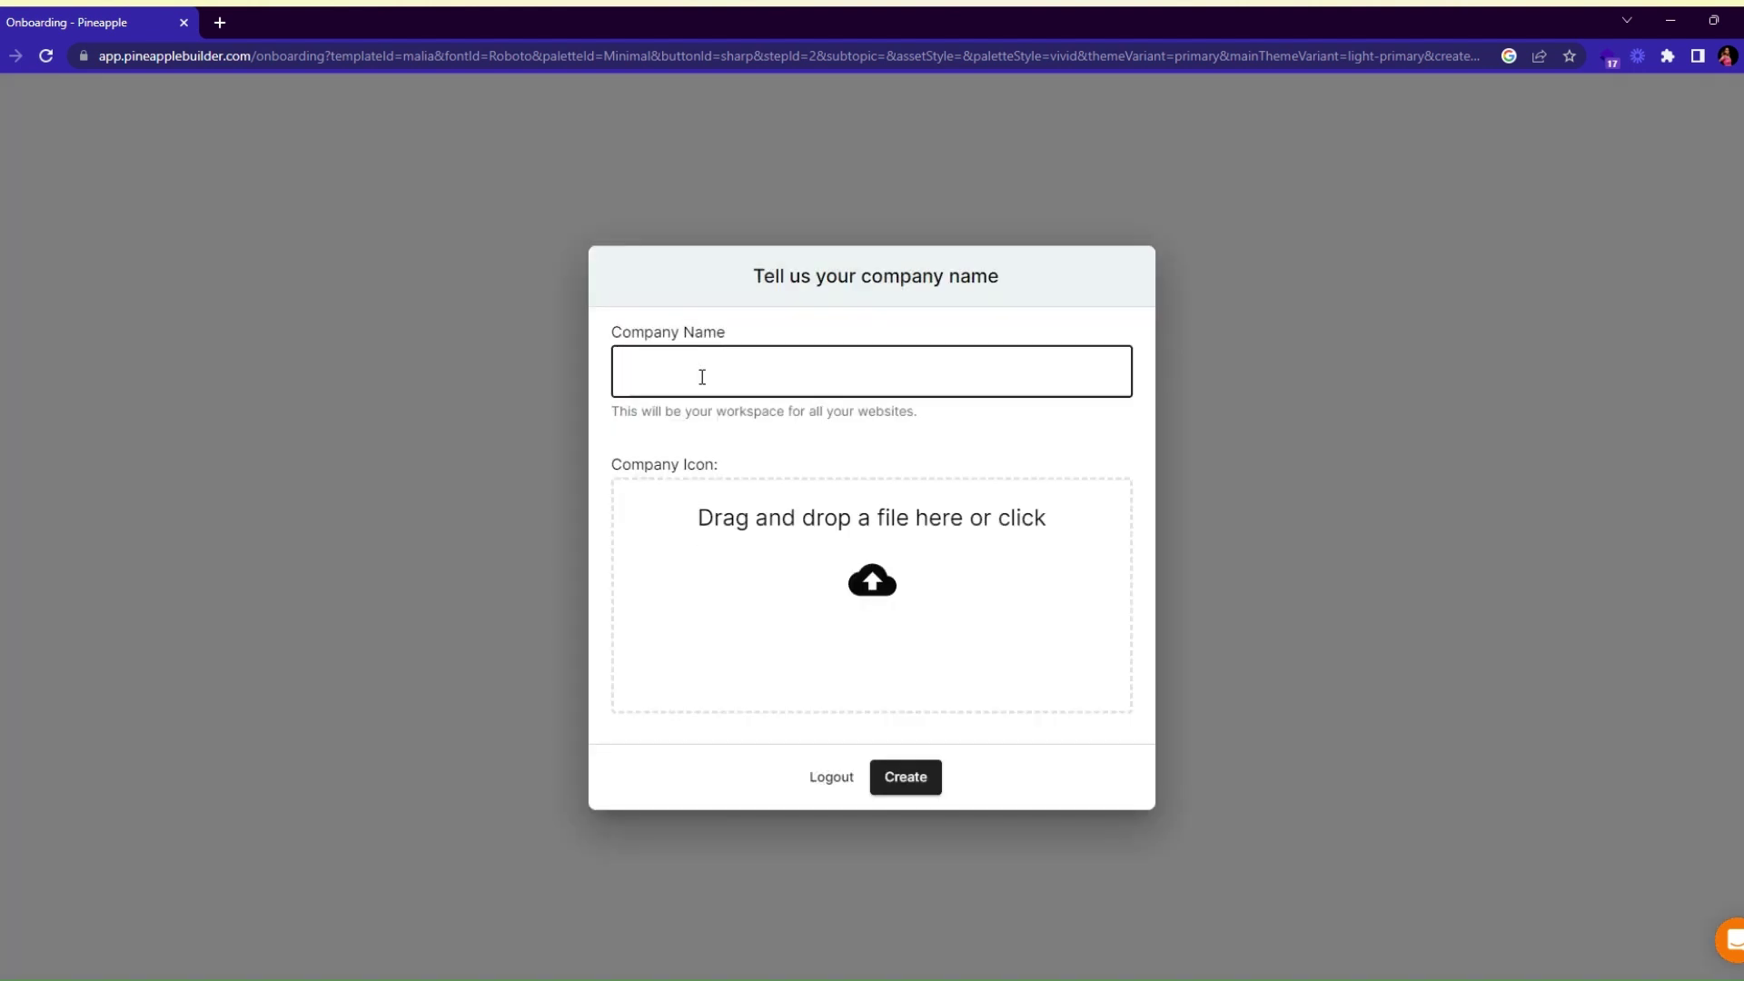
text(f)
key(BackSpace)
key(BackSpace)
key(BackSpace)
text(fUNN)
key(BackSpace)
key(BackSpace)
key(BackSpace)
text(Funmi Delight)
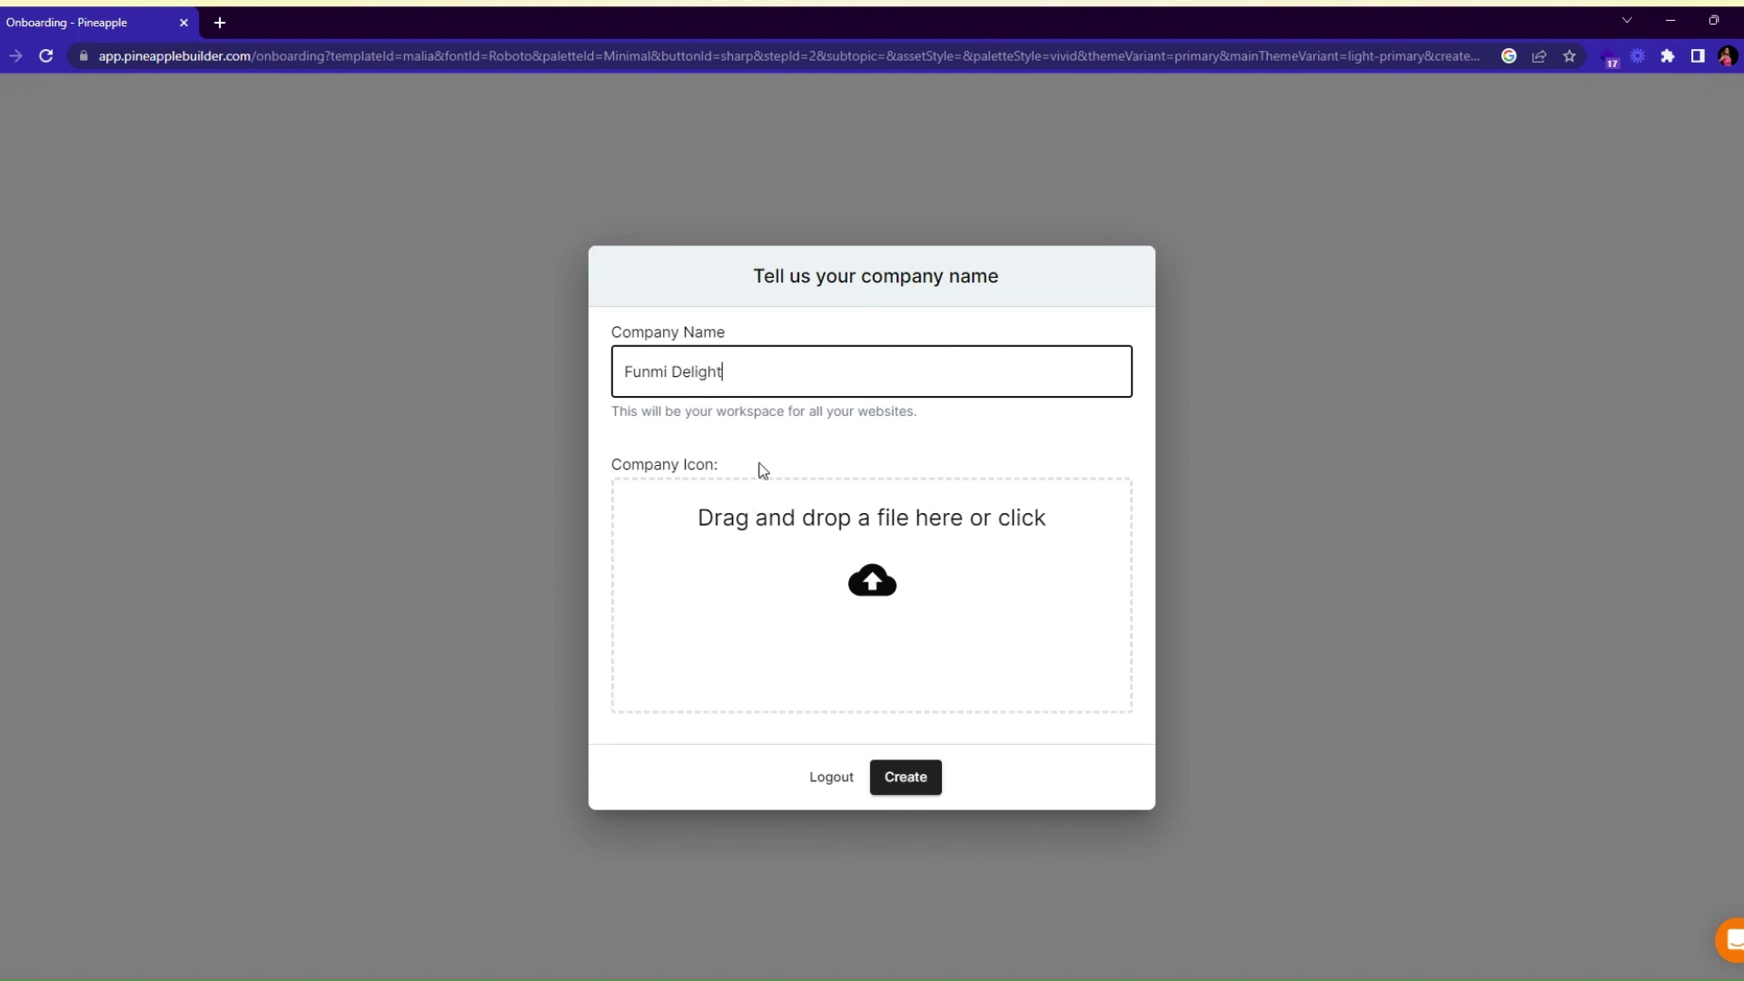
click(901, 774)
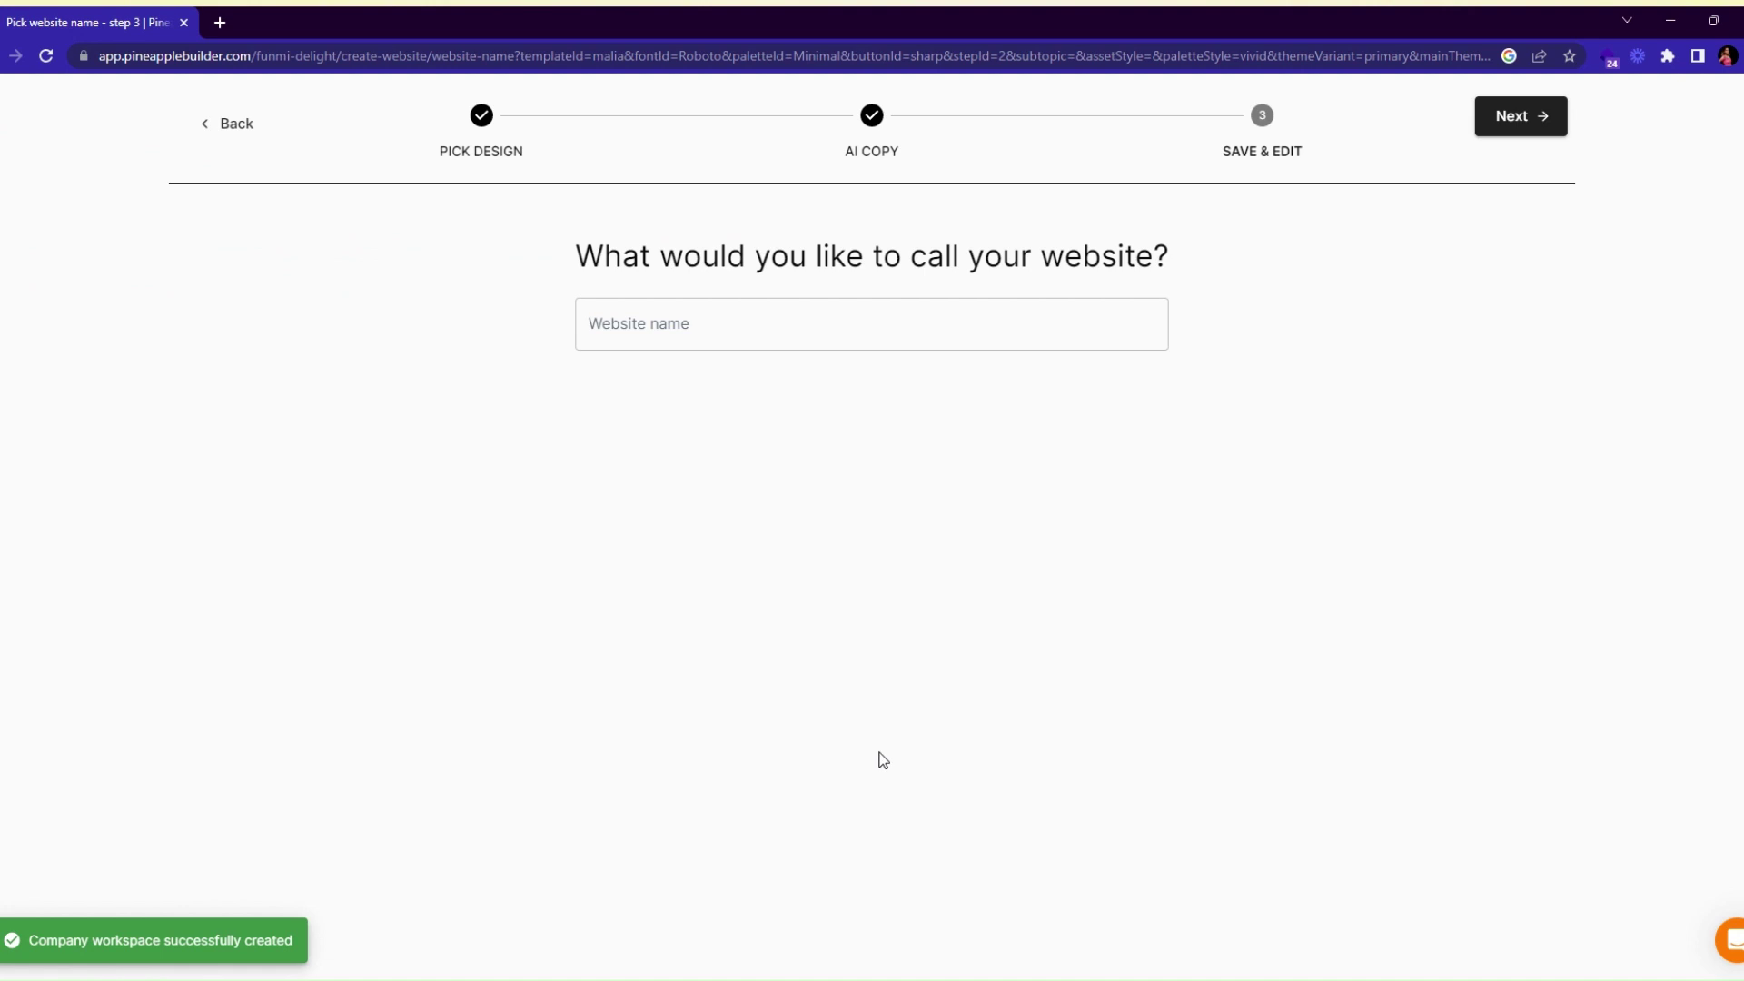
Name the website "Funmi Foods" and continue to the website editor.
click(615, 328)
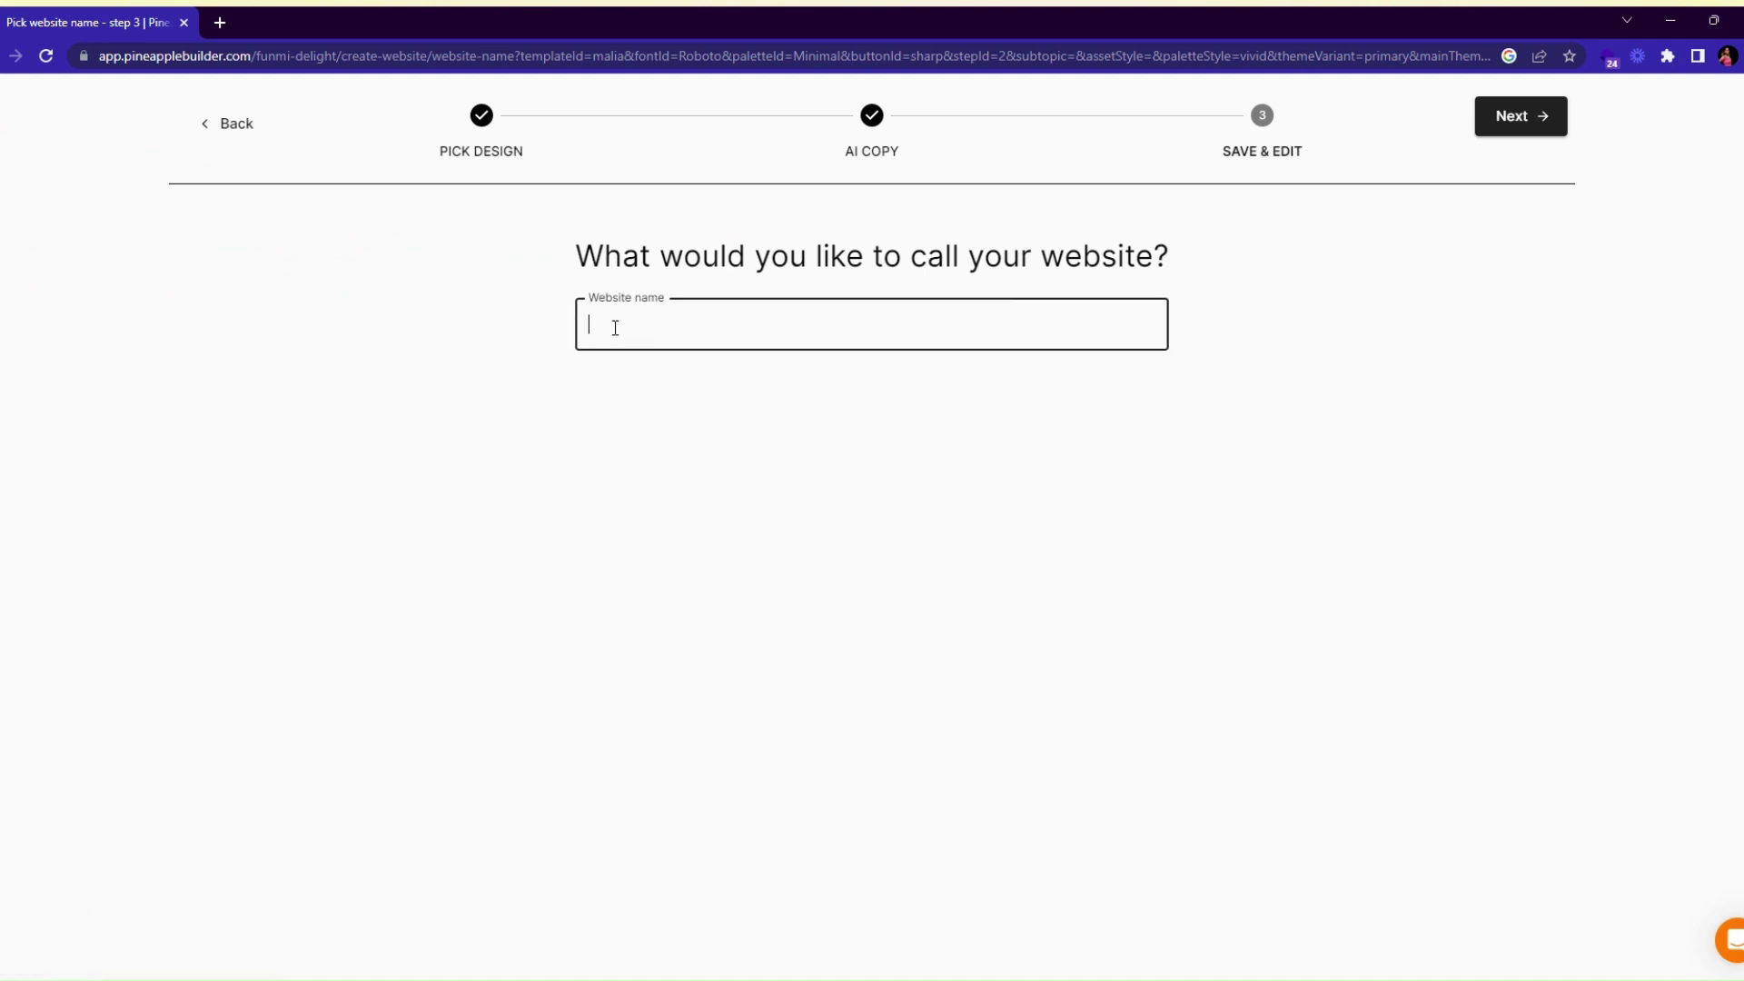
text(N)
key(BackSpace)
text(Funmi Foods)
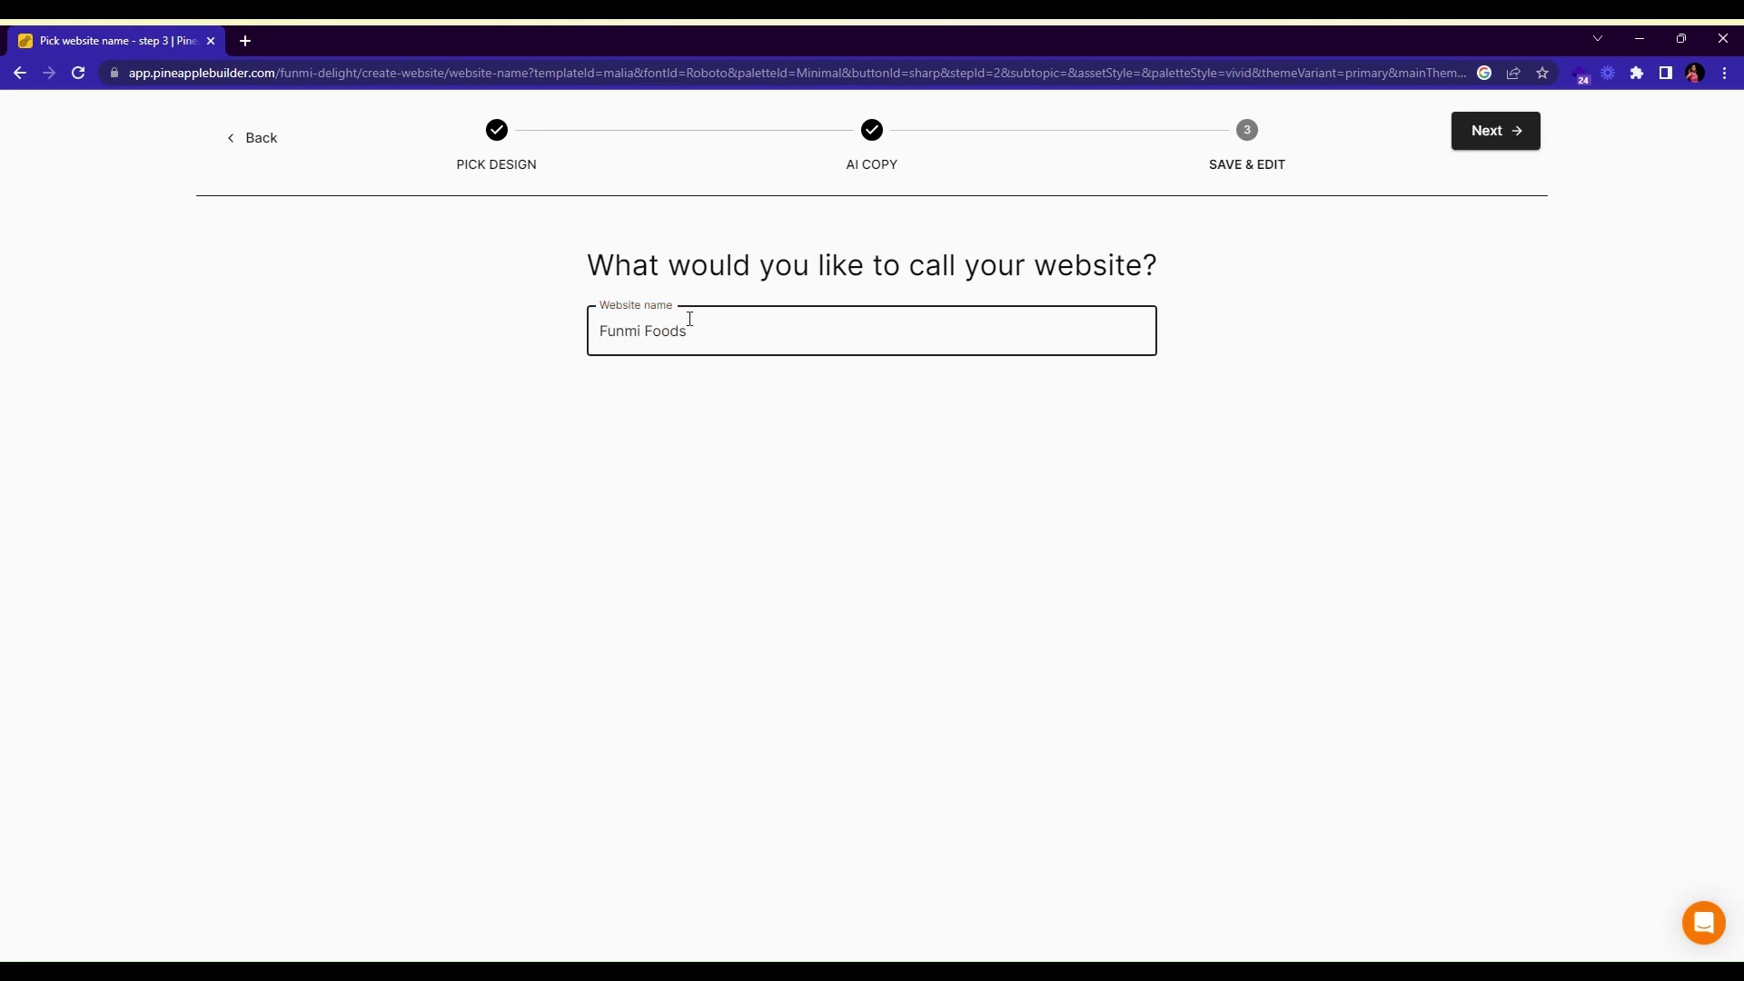
click(1466, 128)
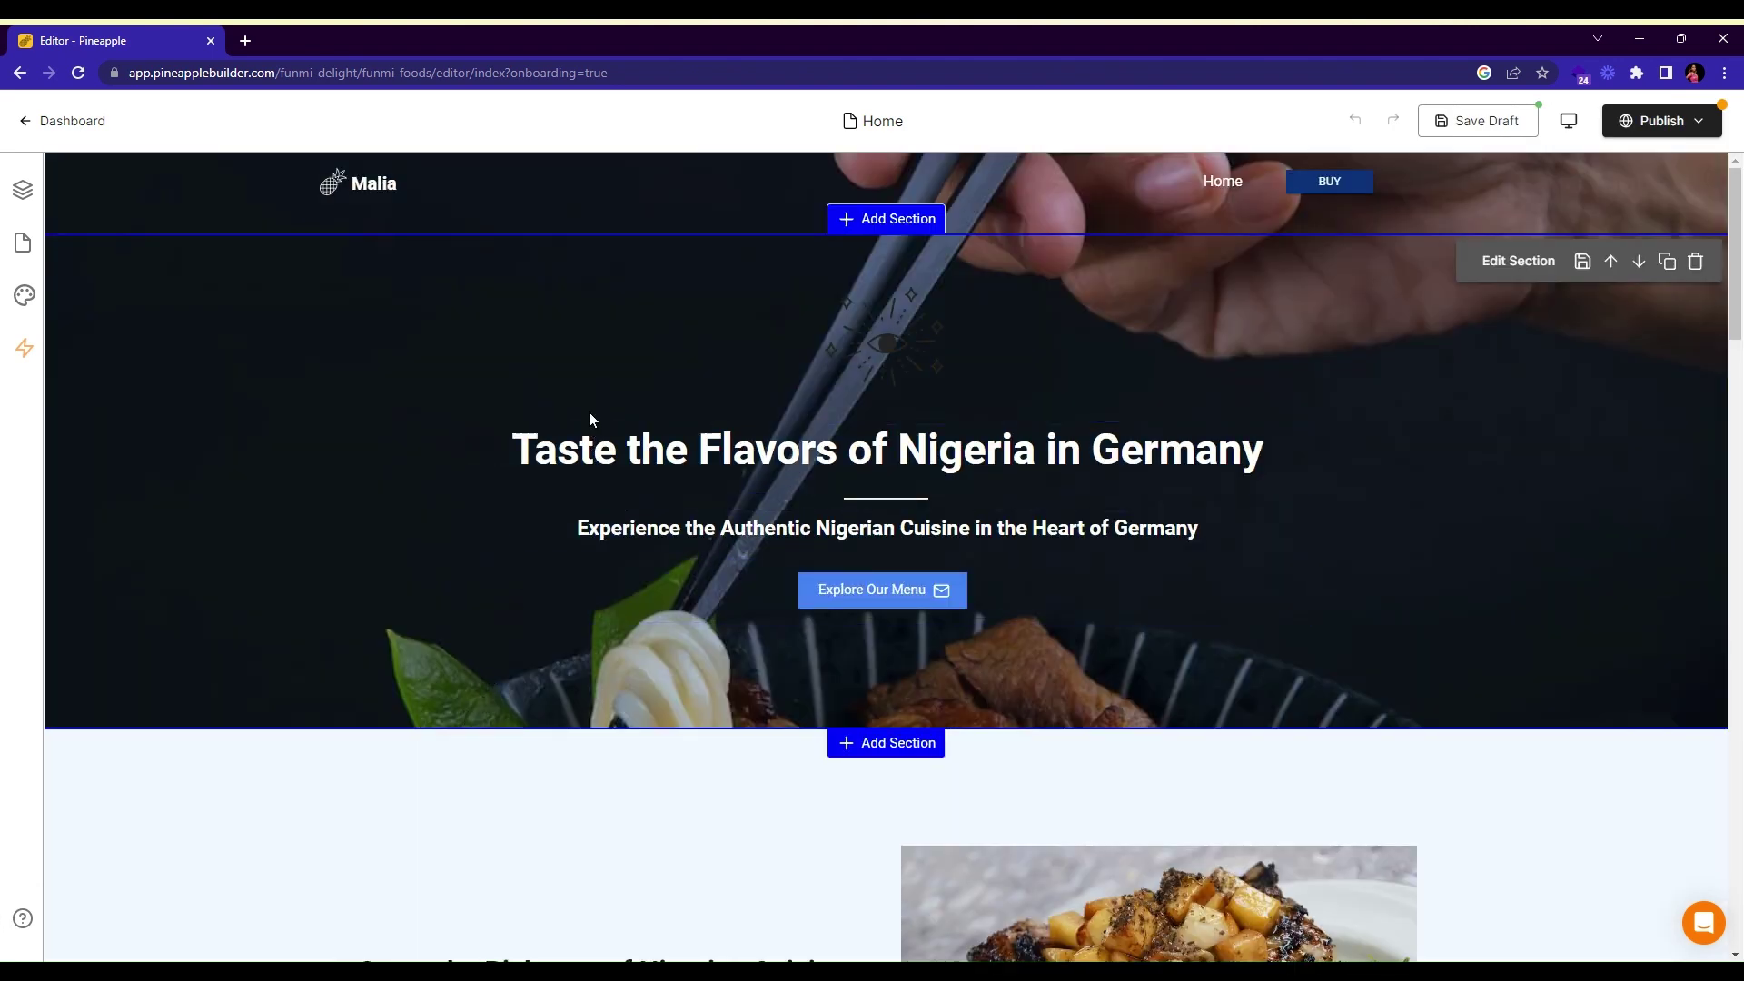
Examine the home page sections in the editor, including the text options for the first benefit section's heading.
scroll(526, 284, down, 1)
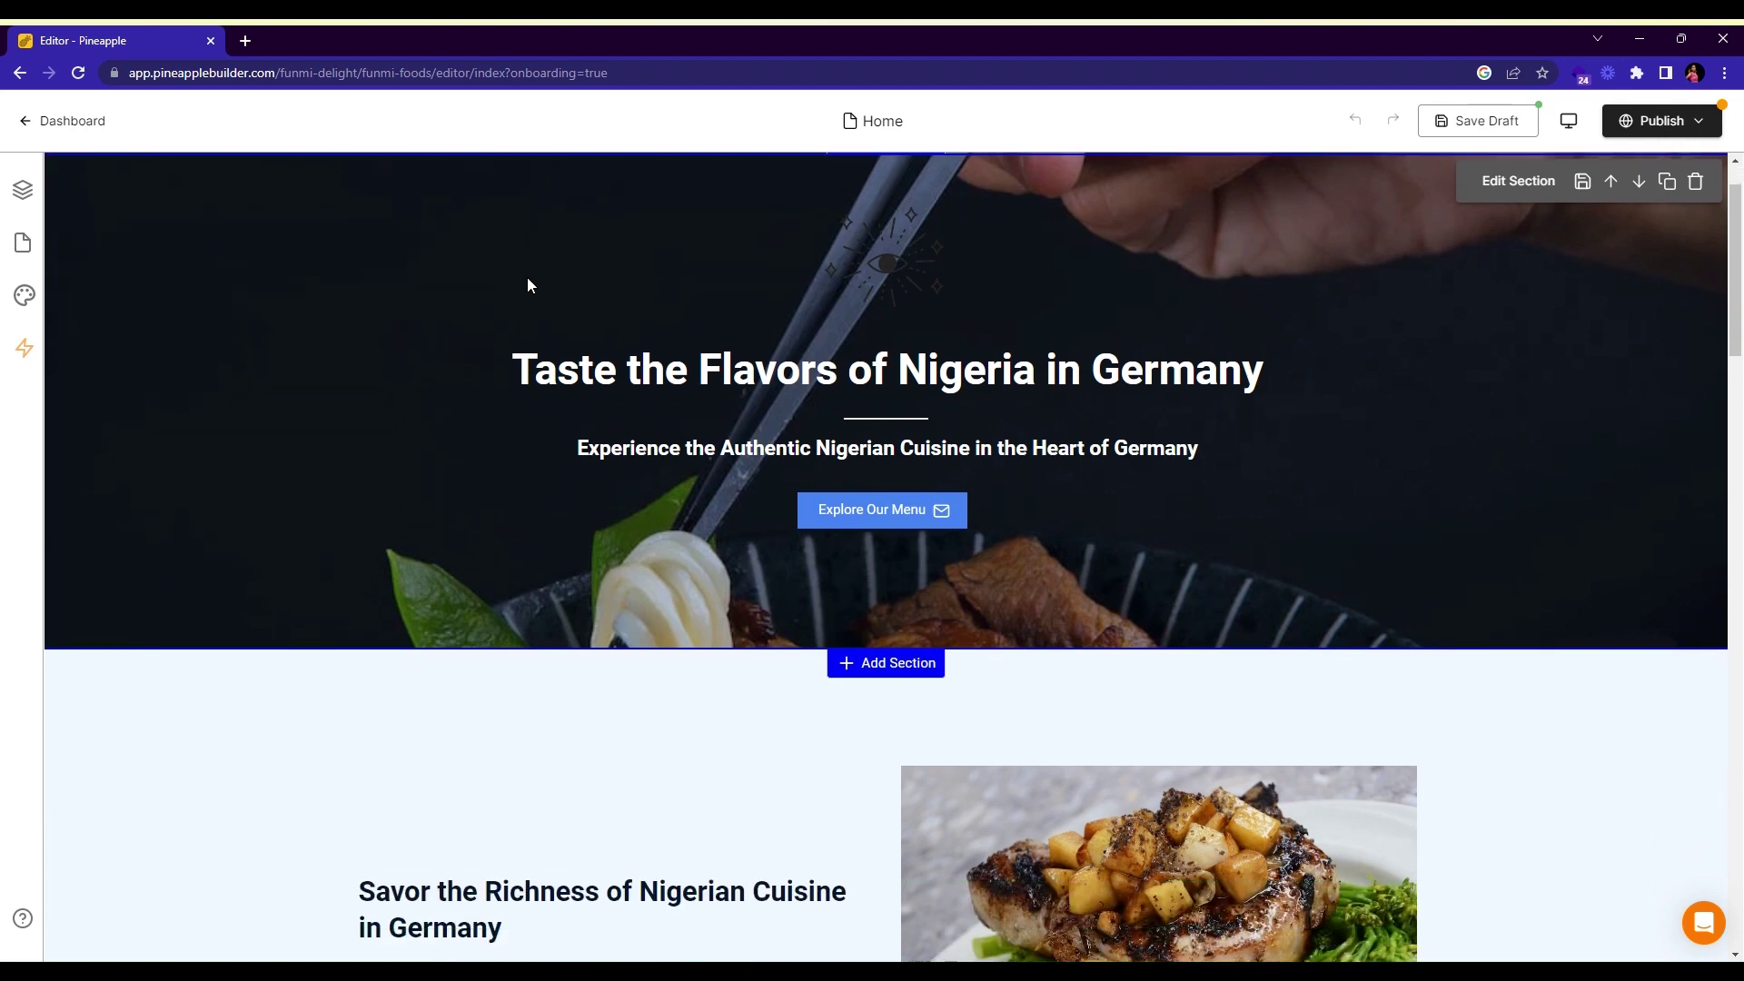
scroll(620, 381, up, 1)
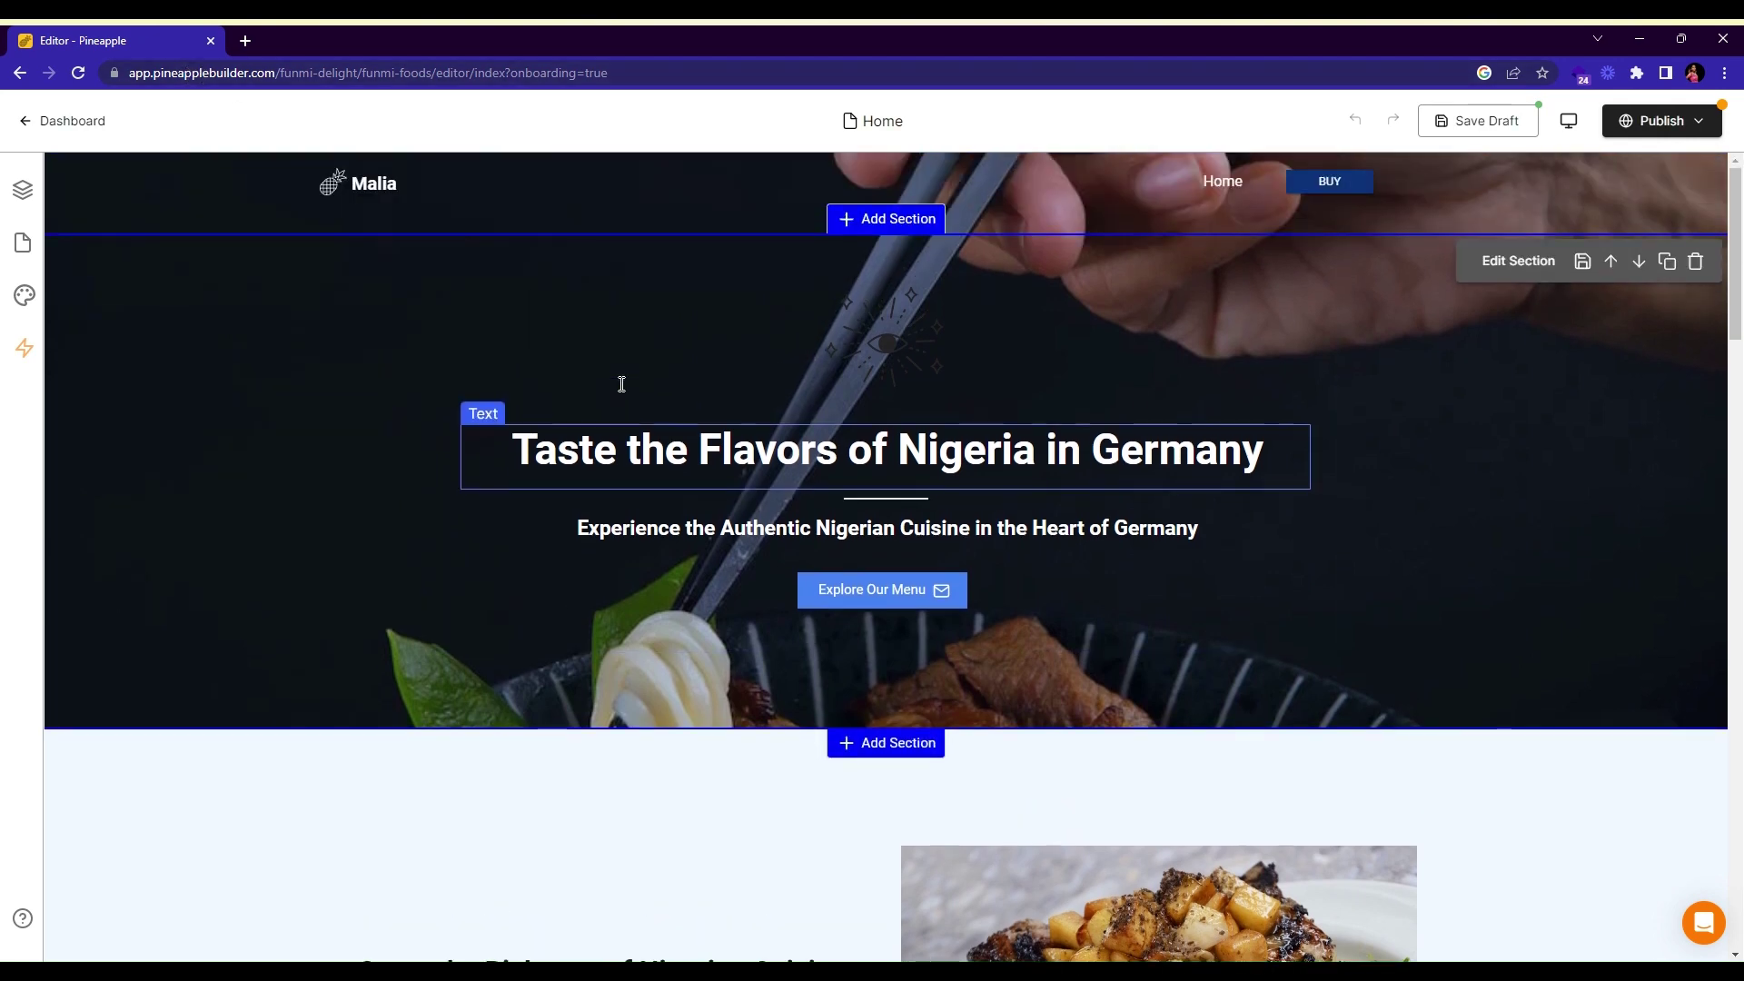
scroll(621, 386, down, 4)
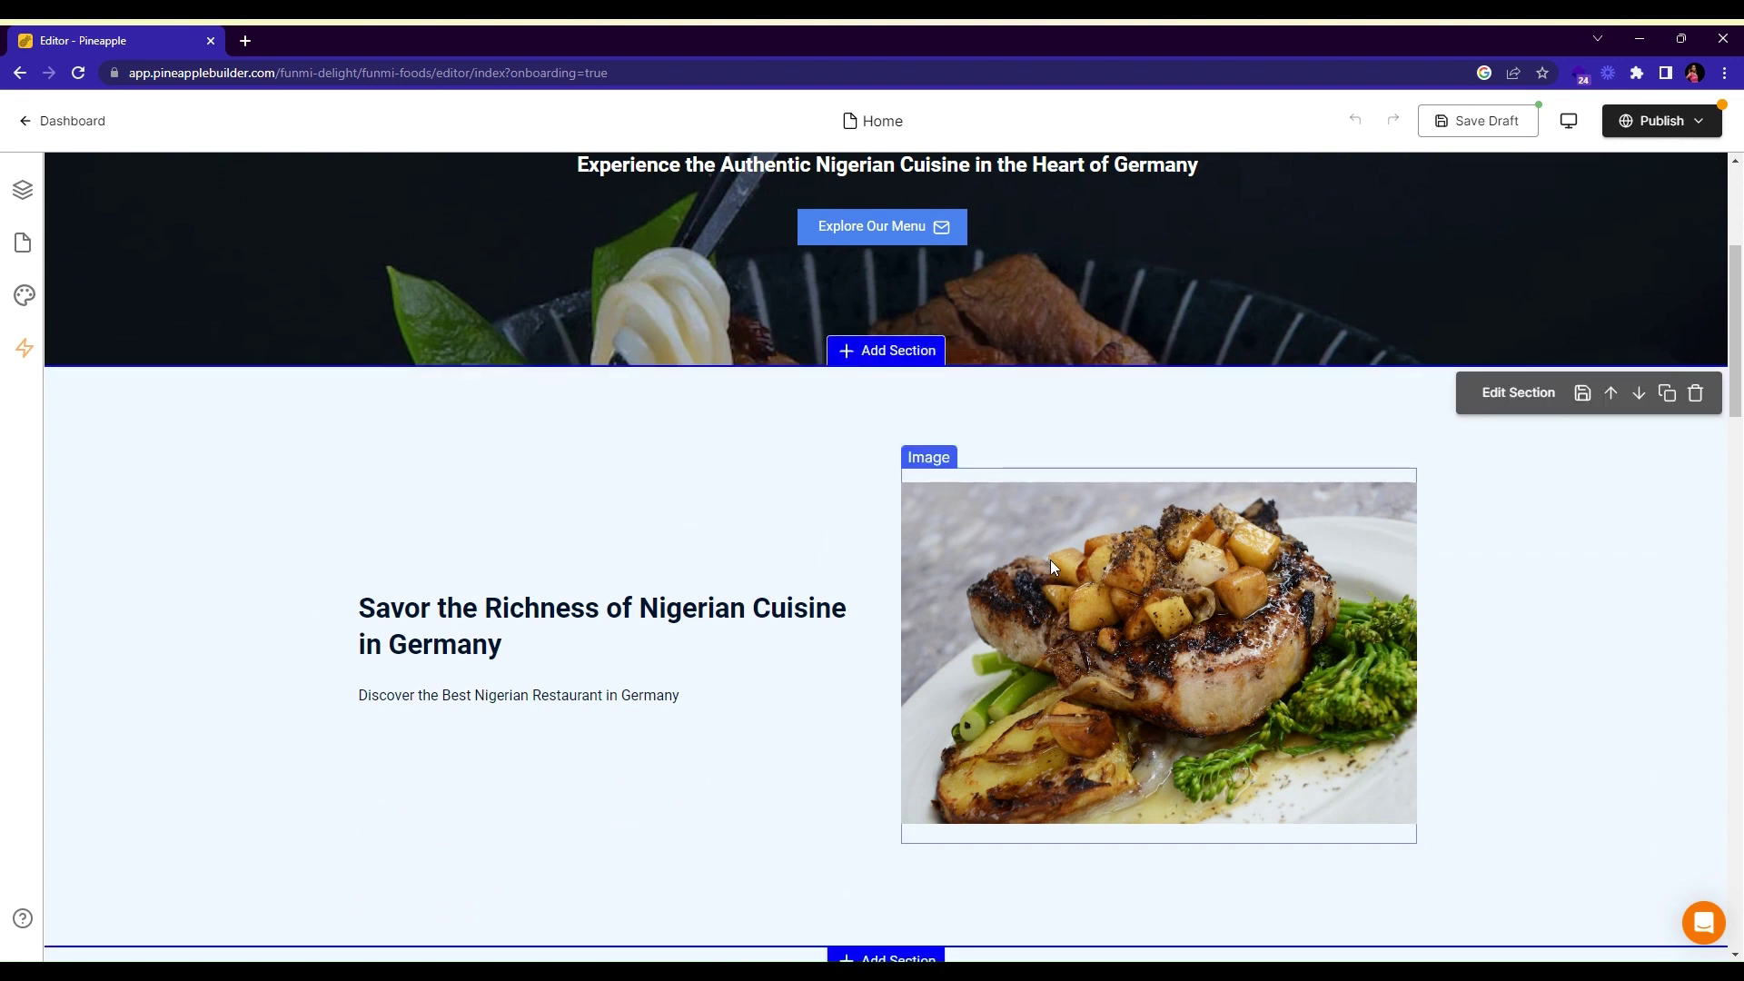
click(370, 649)
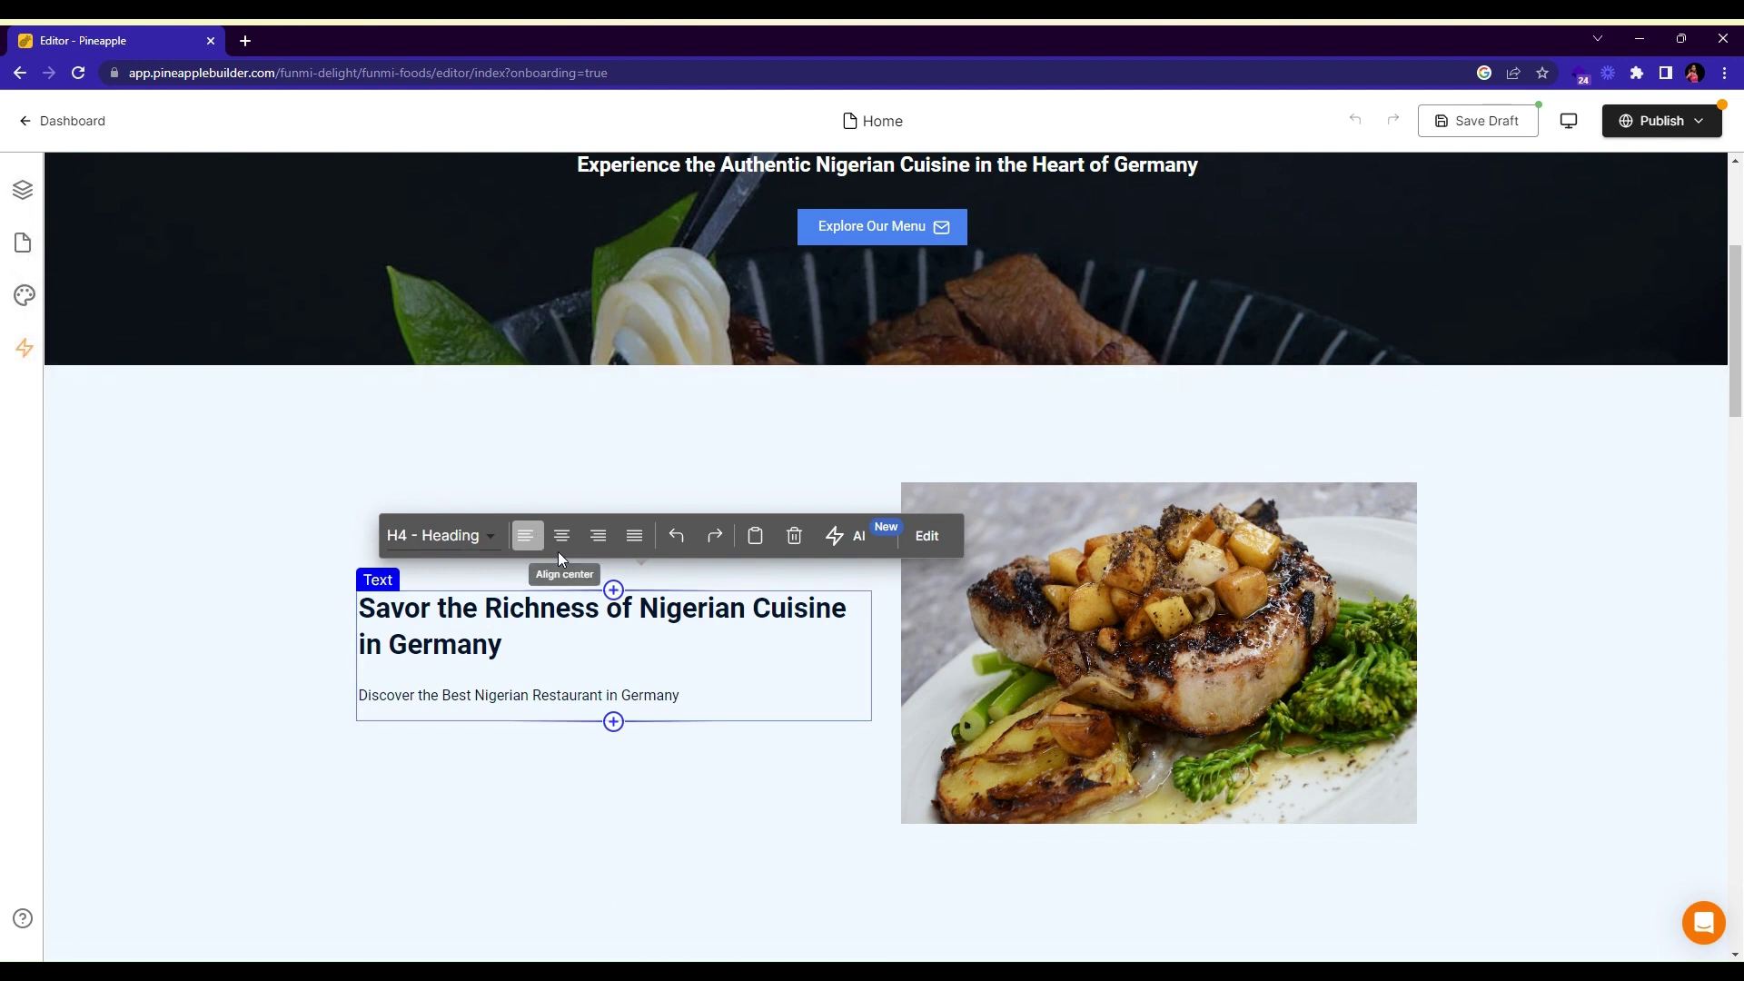
scroll(1028, 551, down, 8)
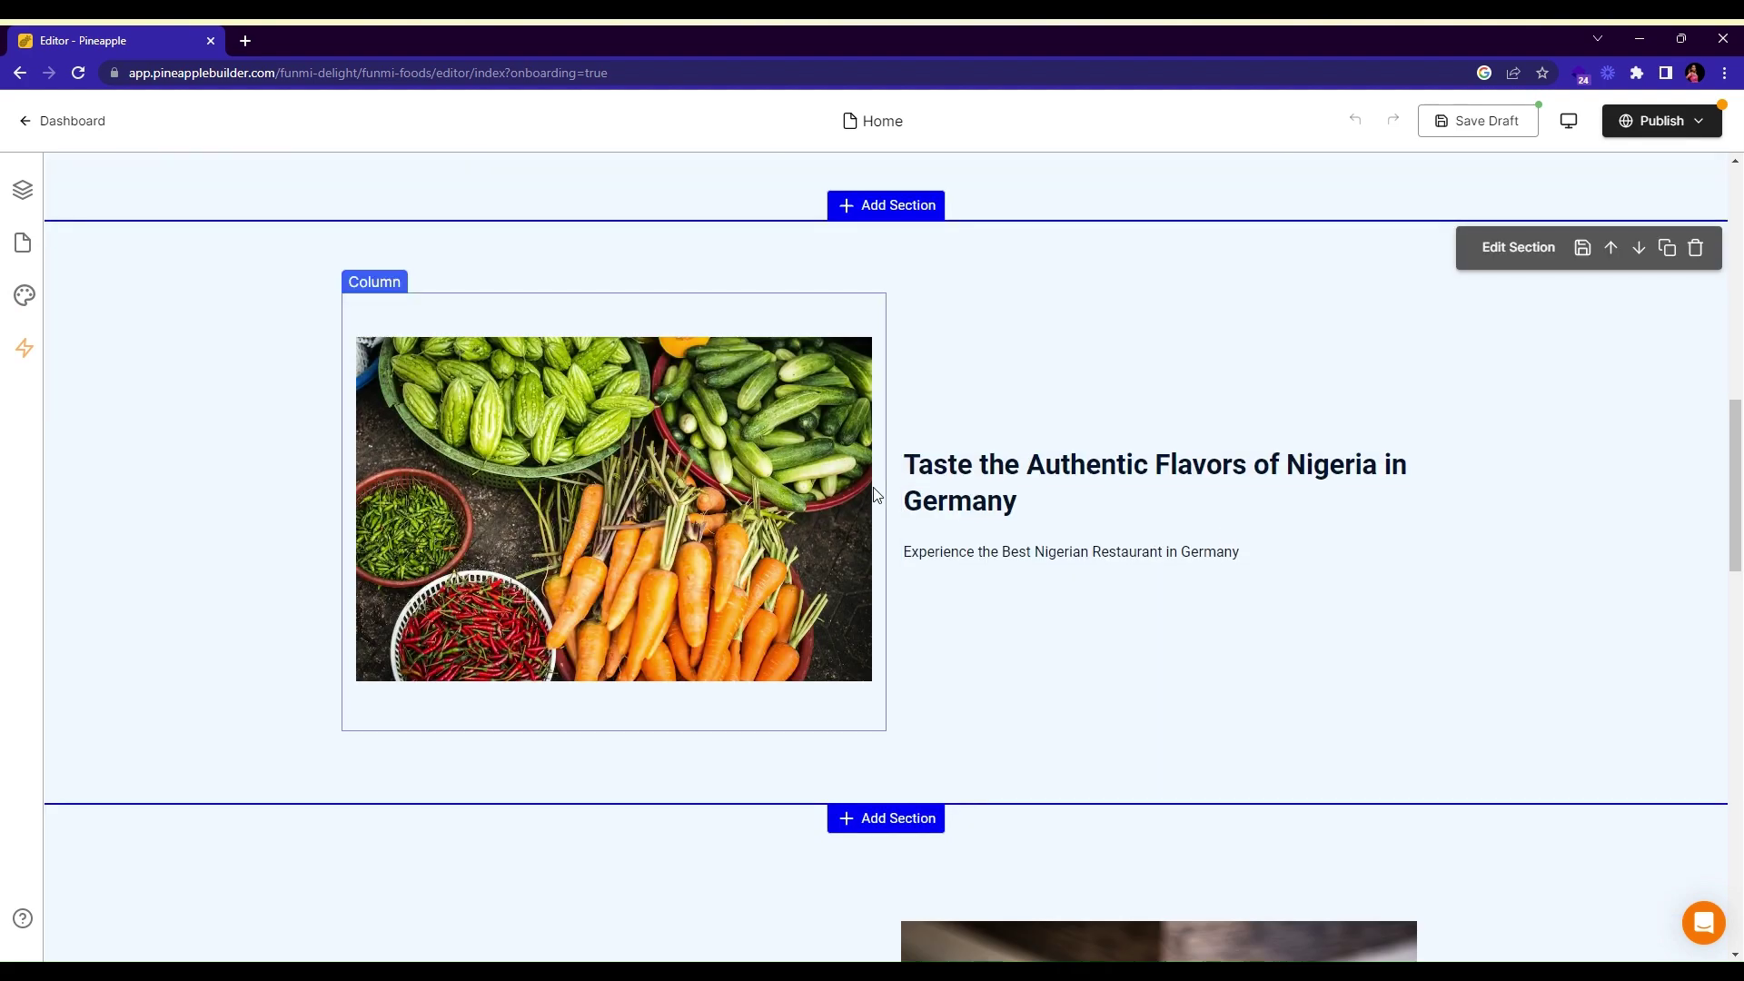
scroll(876, 493, down, 15)
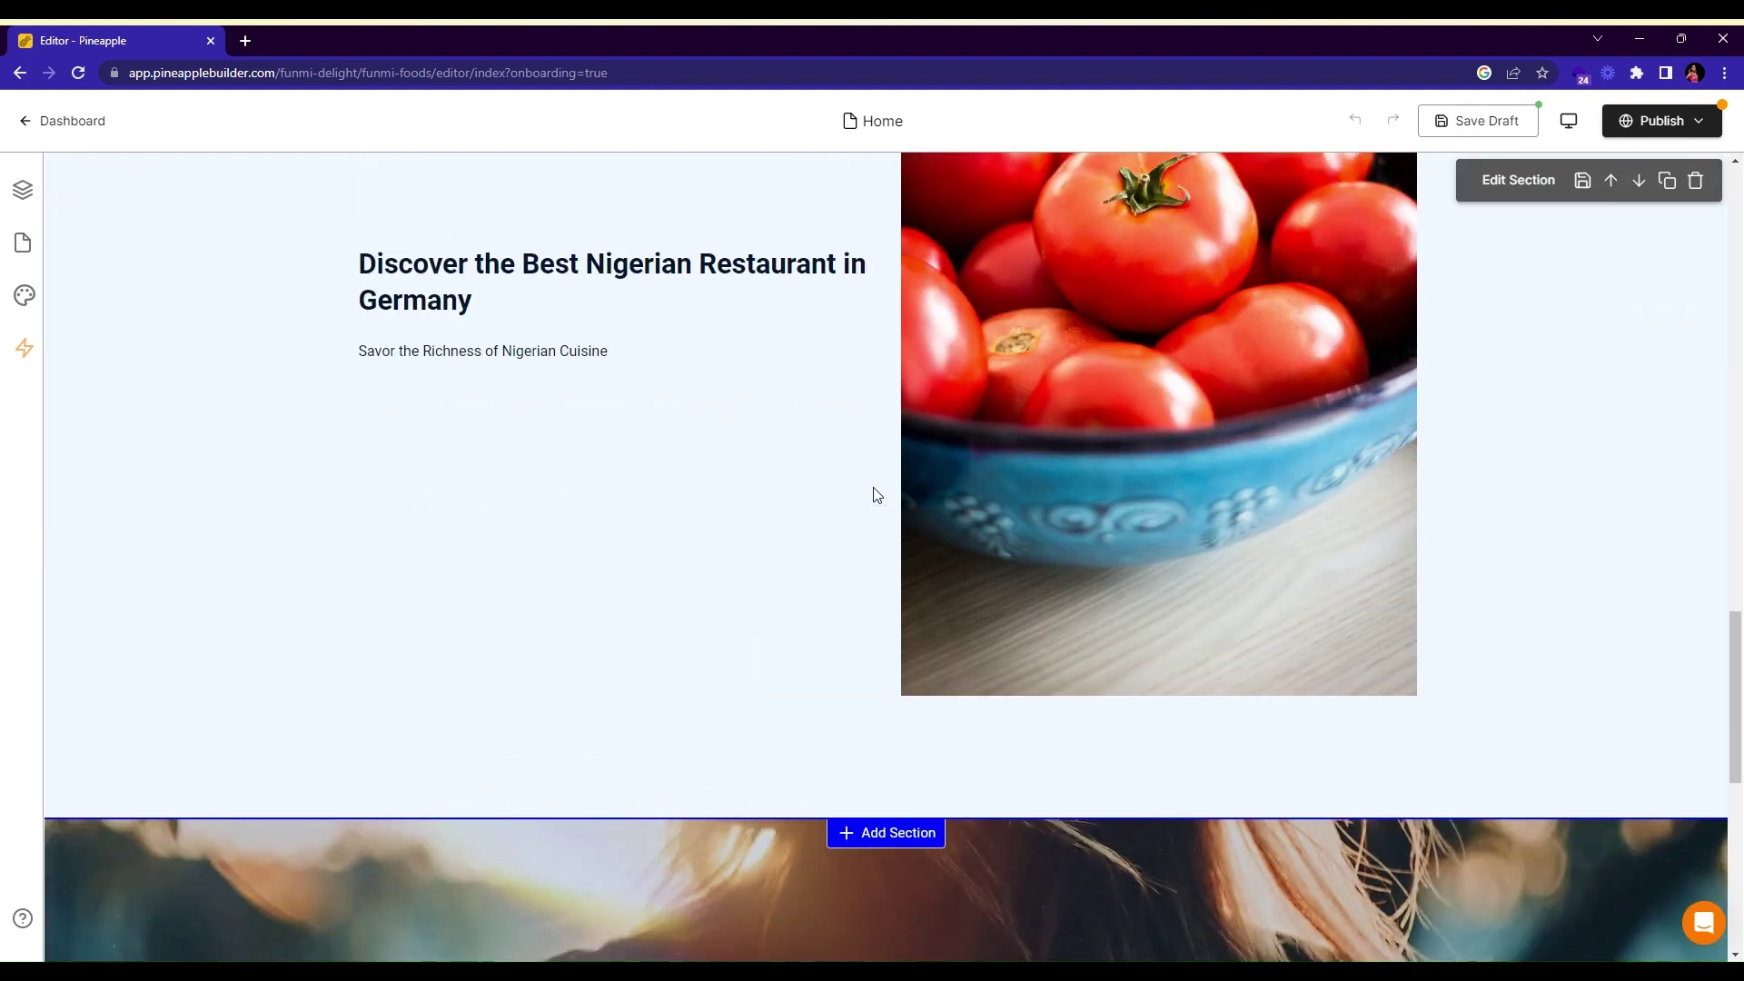
scroll(874, 491, down, 2)
scroll(876, 492, up, 13)
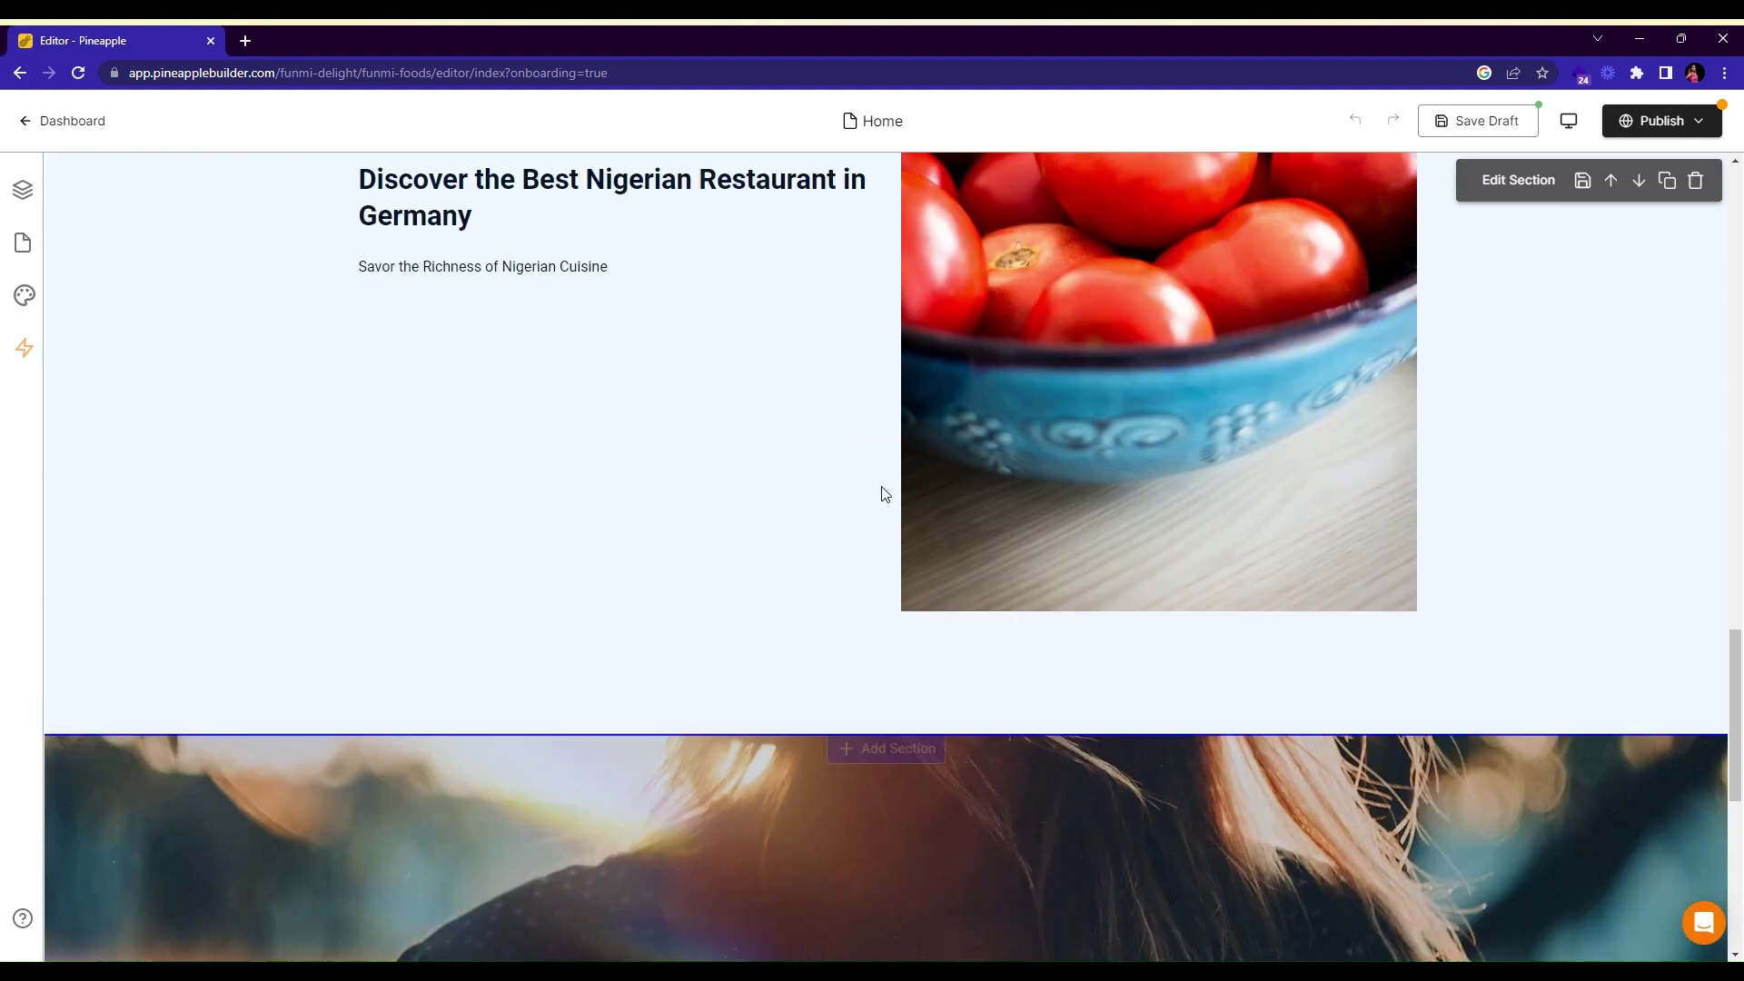
scroll(1341, 293, up, 5)
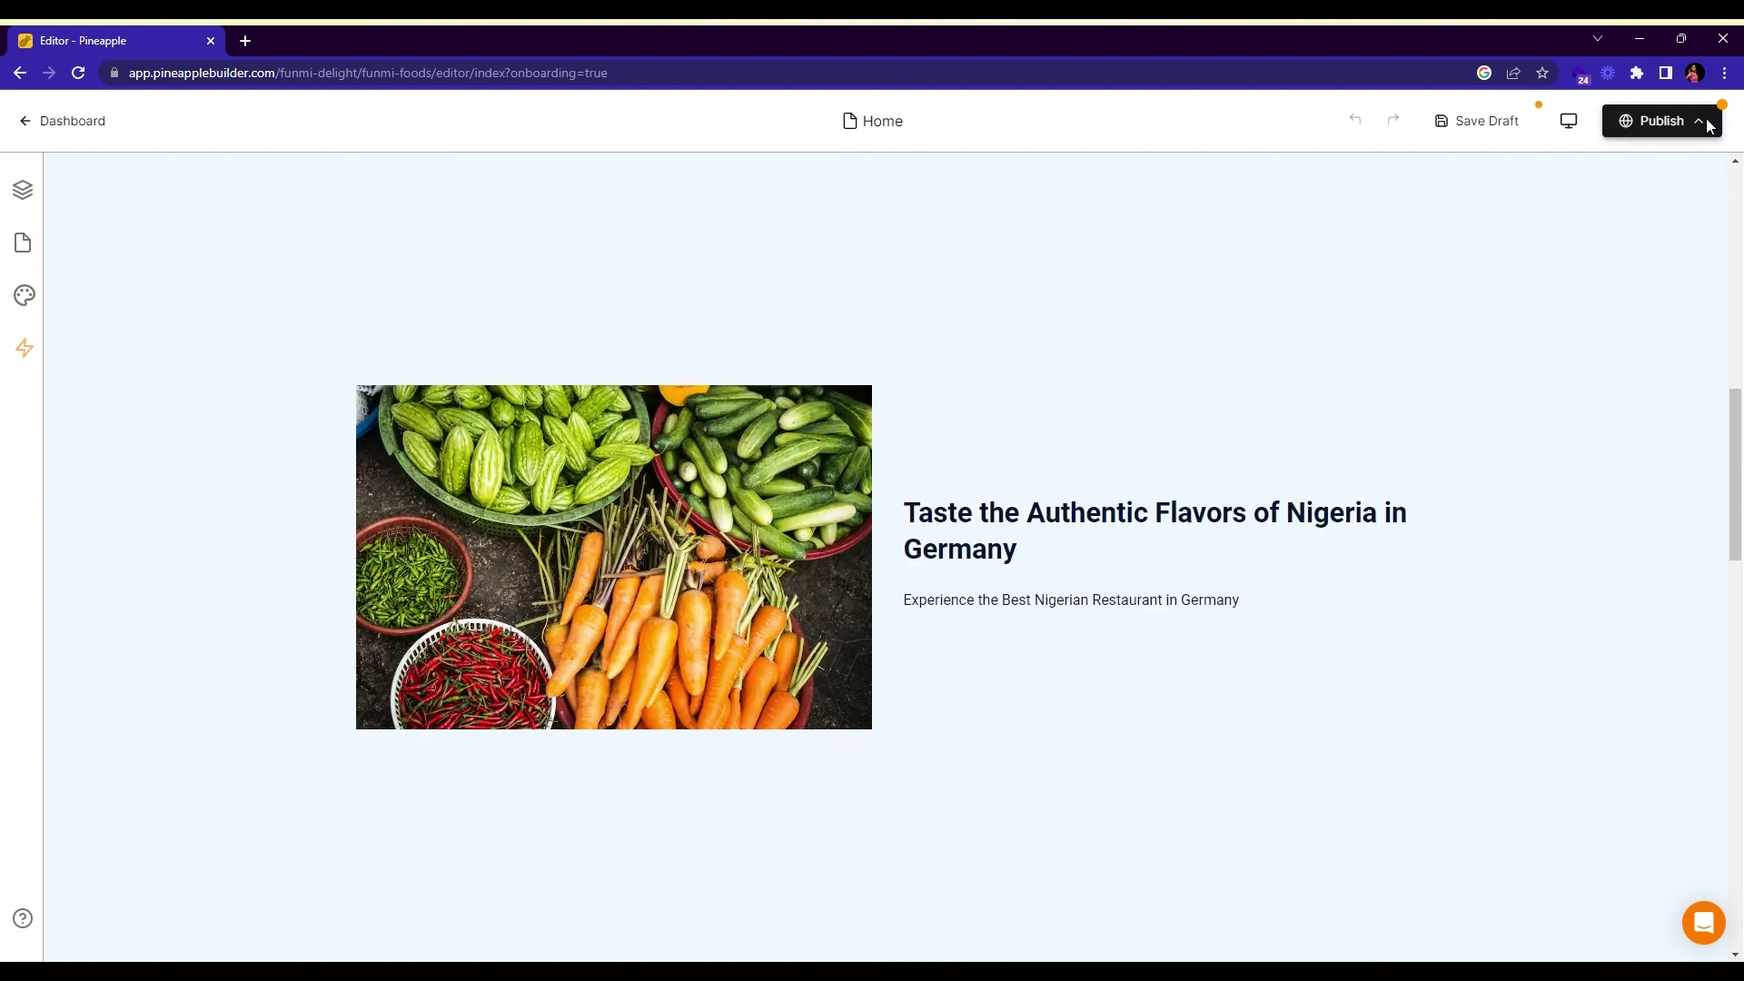
Publish the home page live and open its published web address.
click(1699, 121)
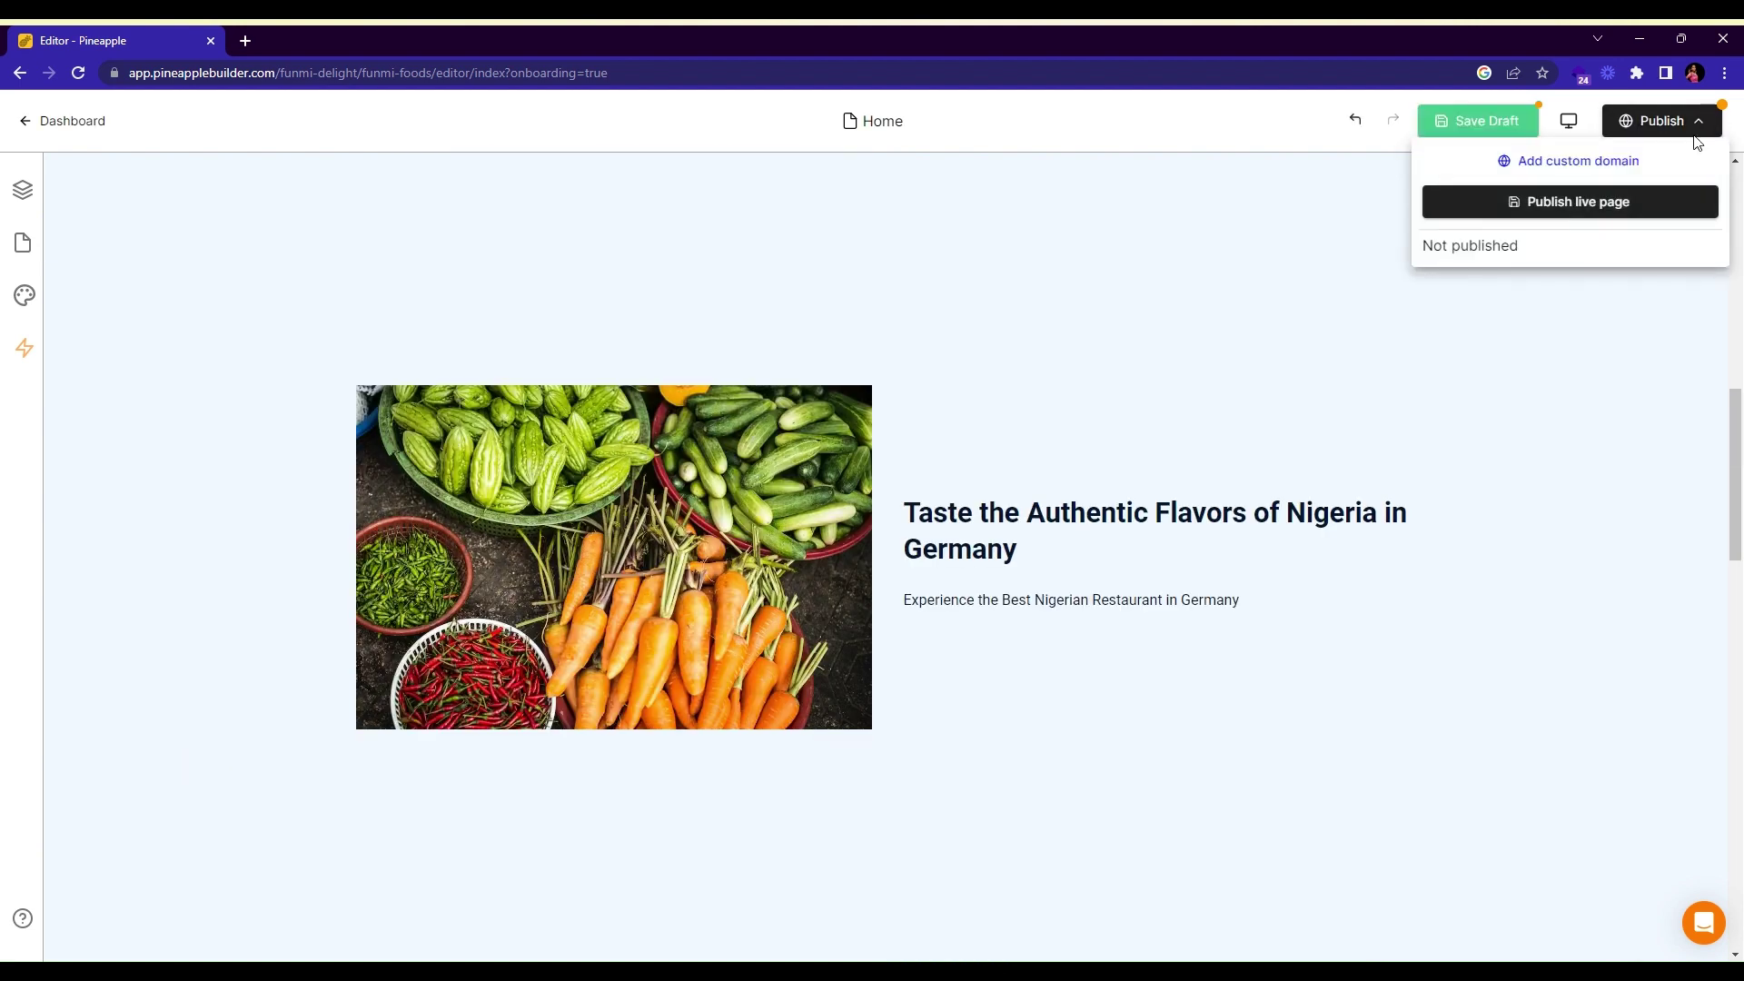
click(1604, 204)
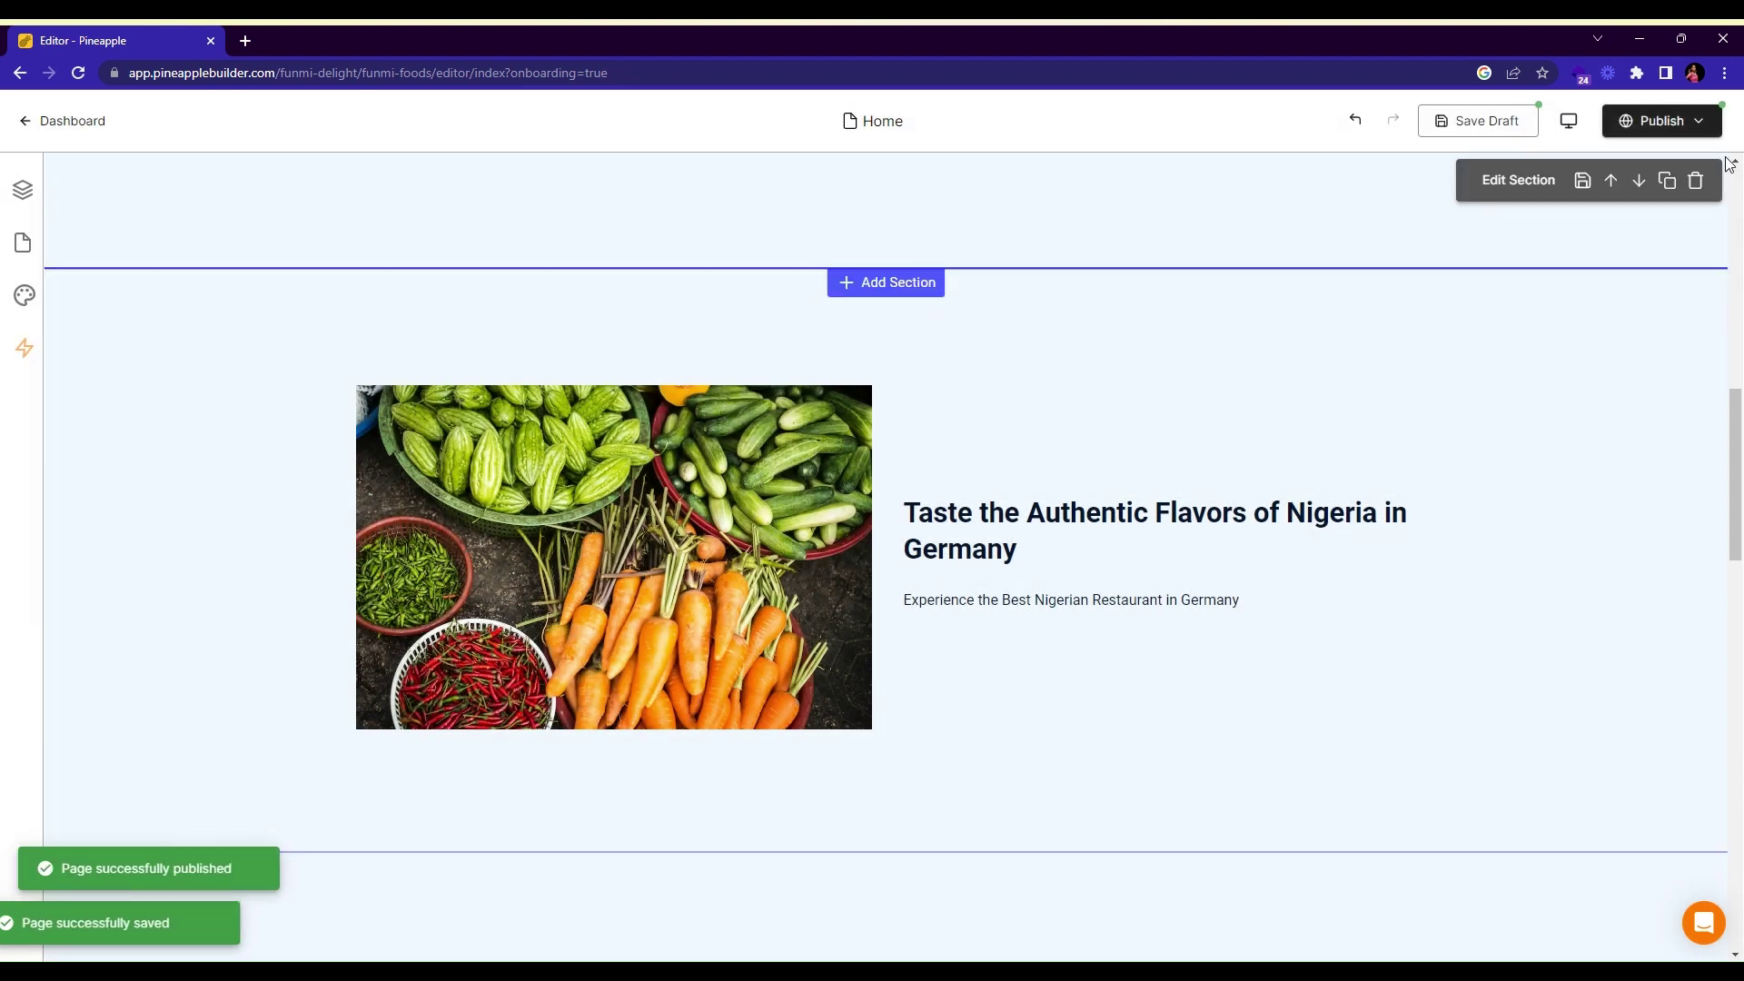
click(1695, 121)
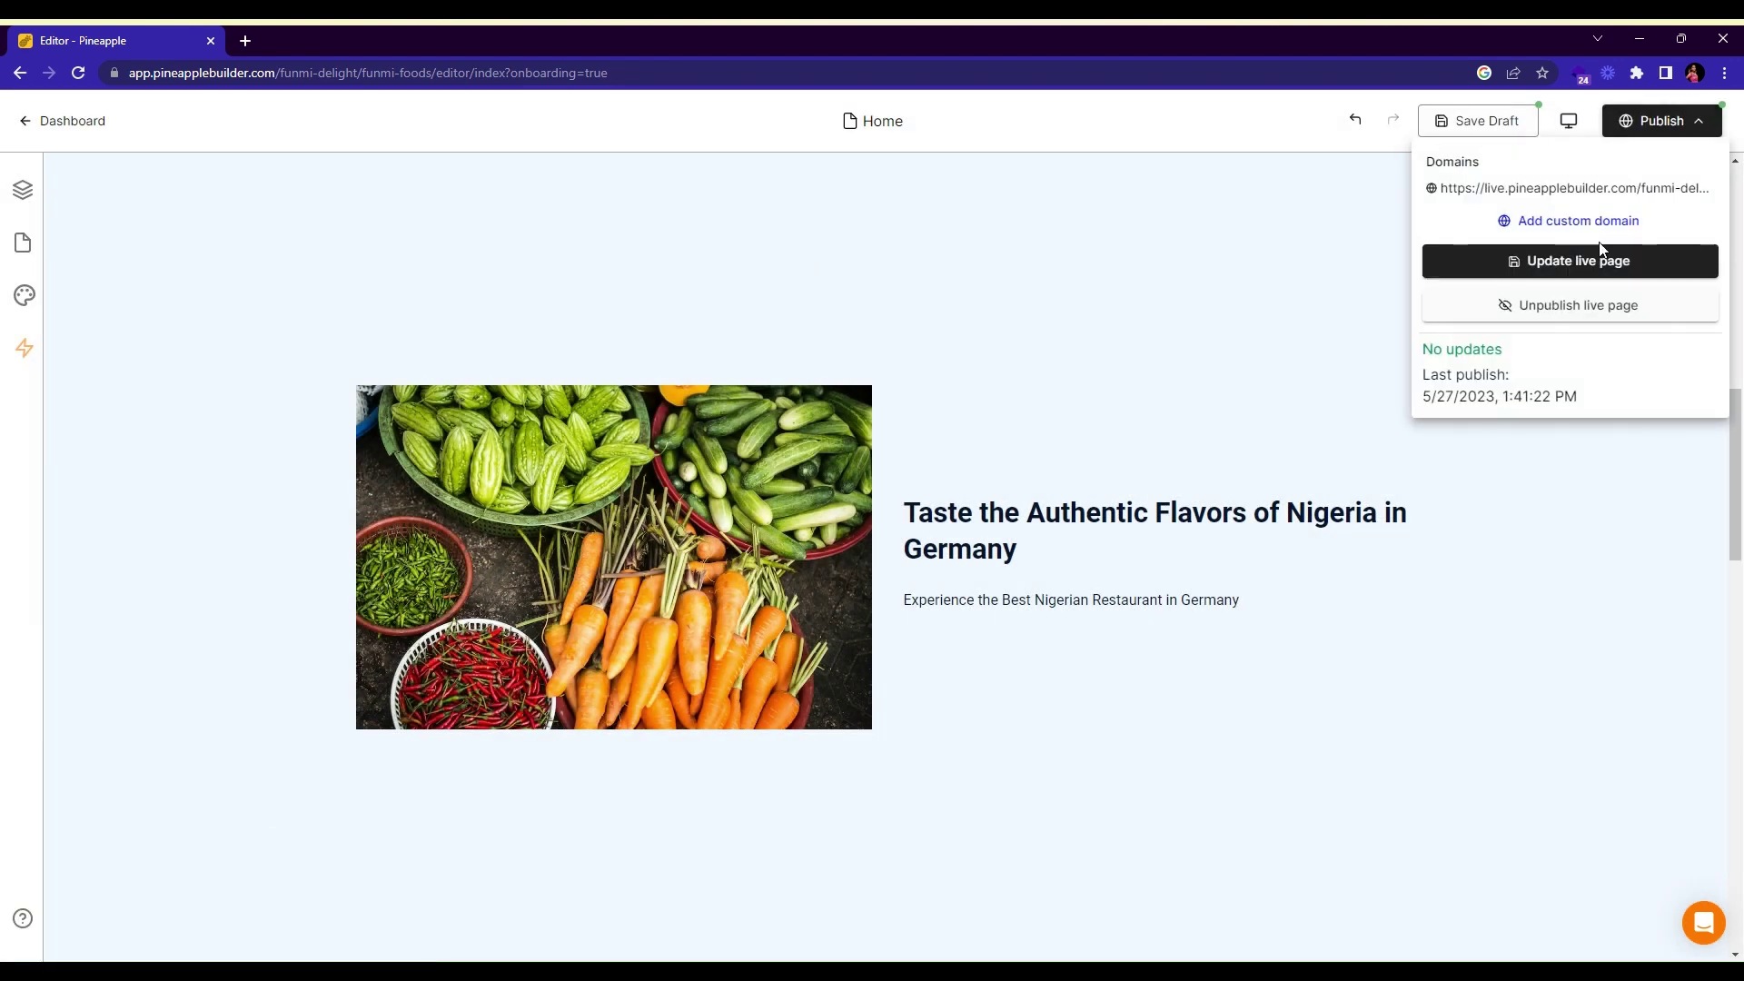
click(1477, 188)
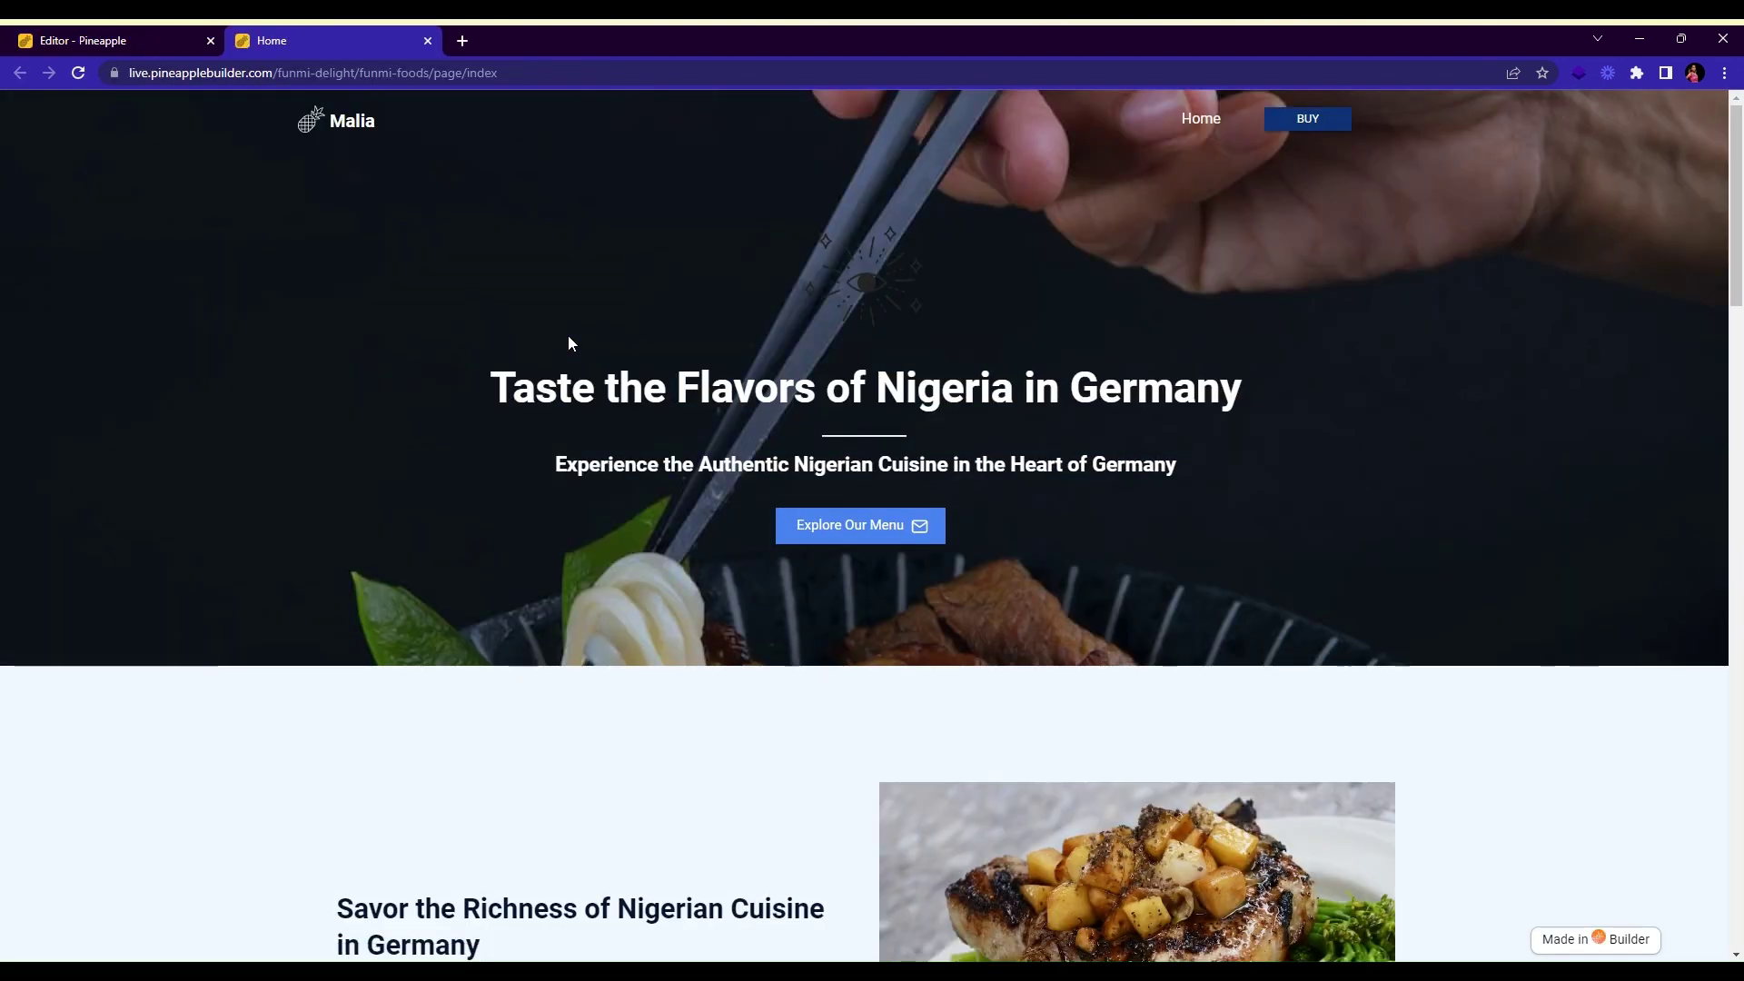
Review the published home page from the hero section down to the footer and back up.
scroll(569, 337, down, 8)
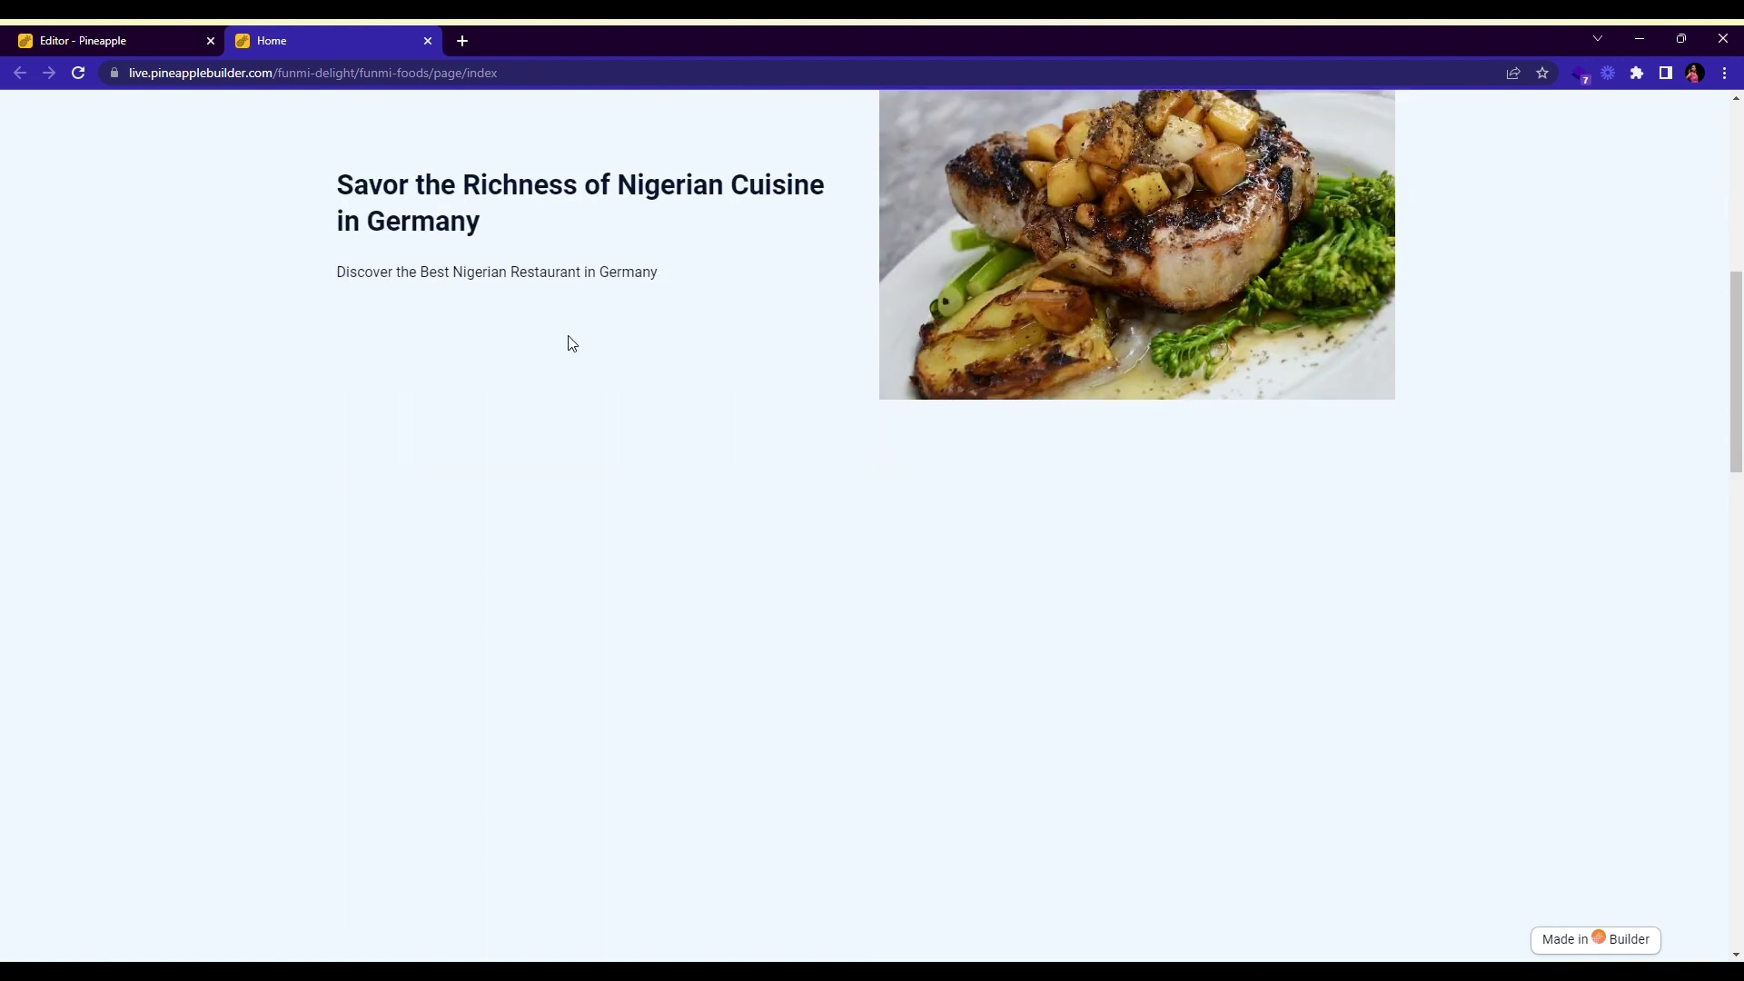
scroll(571, 344, down, 15)
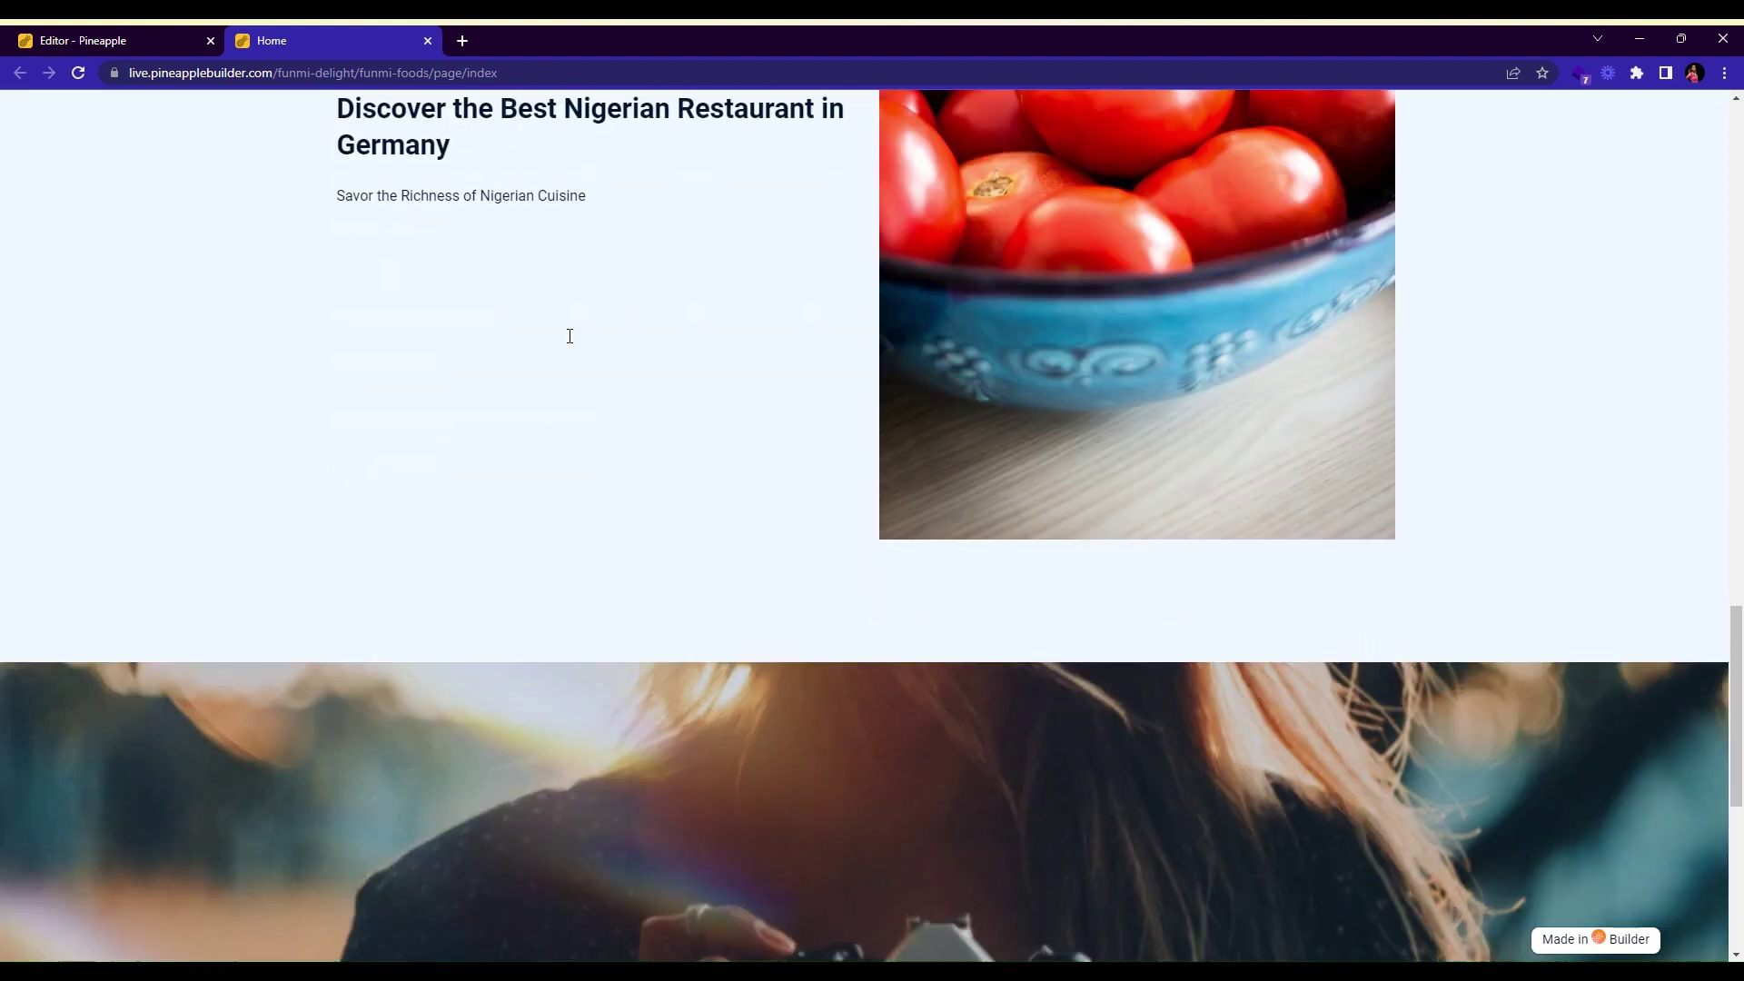
scroll(569, 336, down, 7)
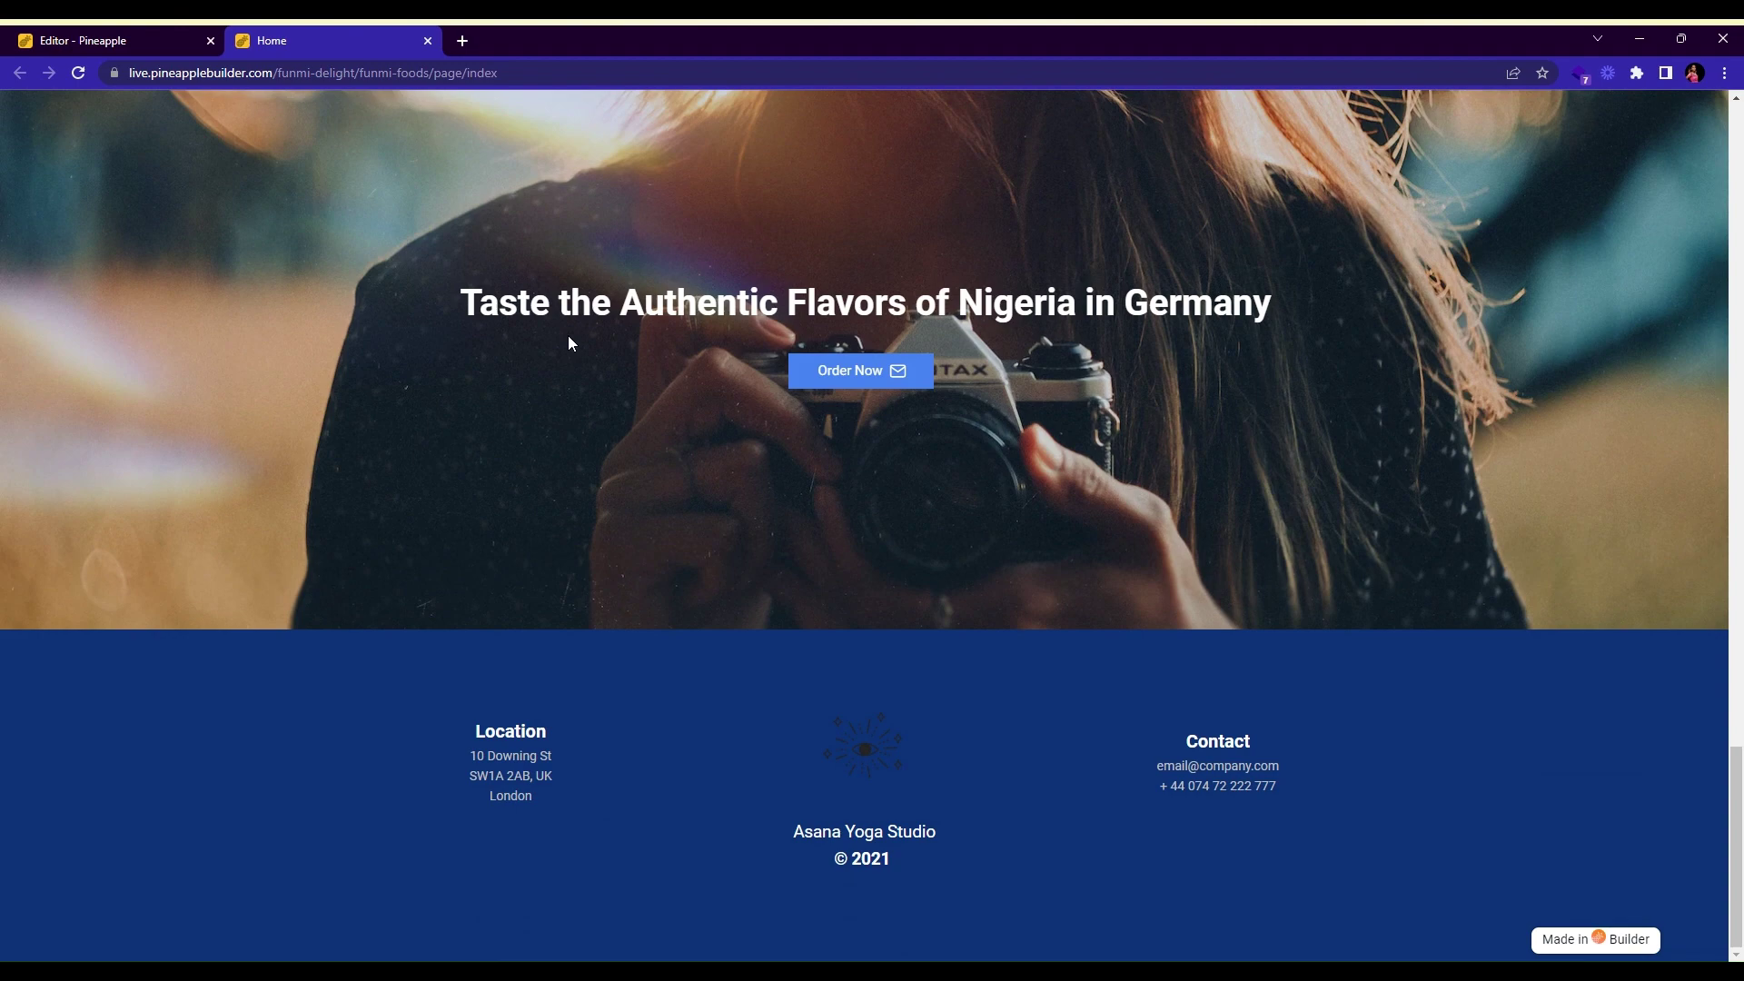
scroll(570, 344, up, 10)
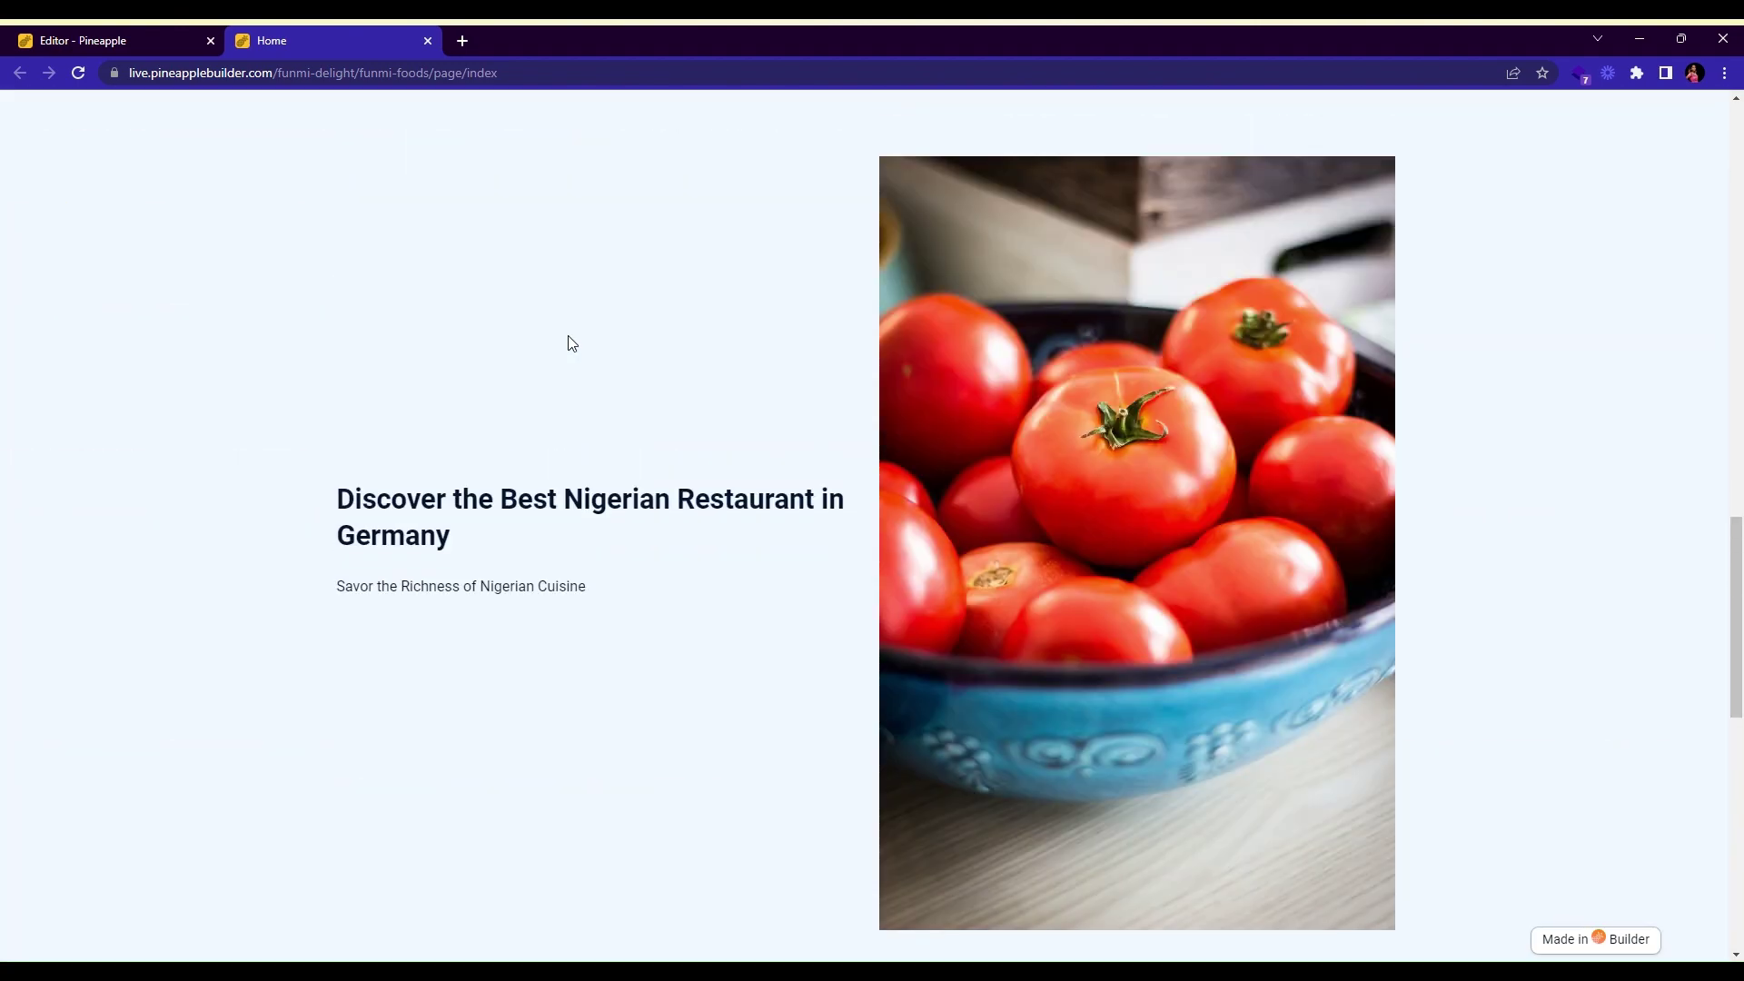
scroll(571, 344, up, 11)
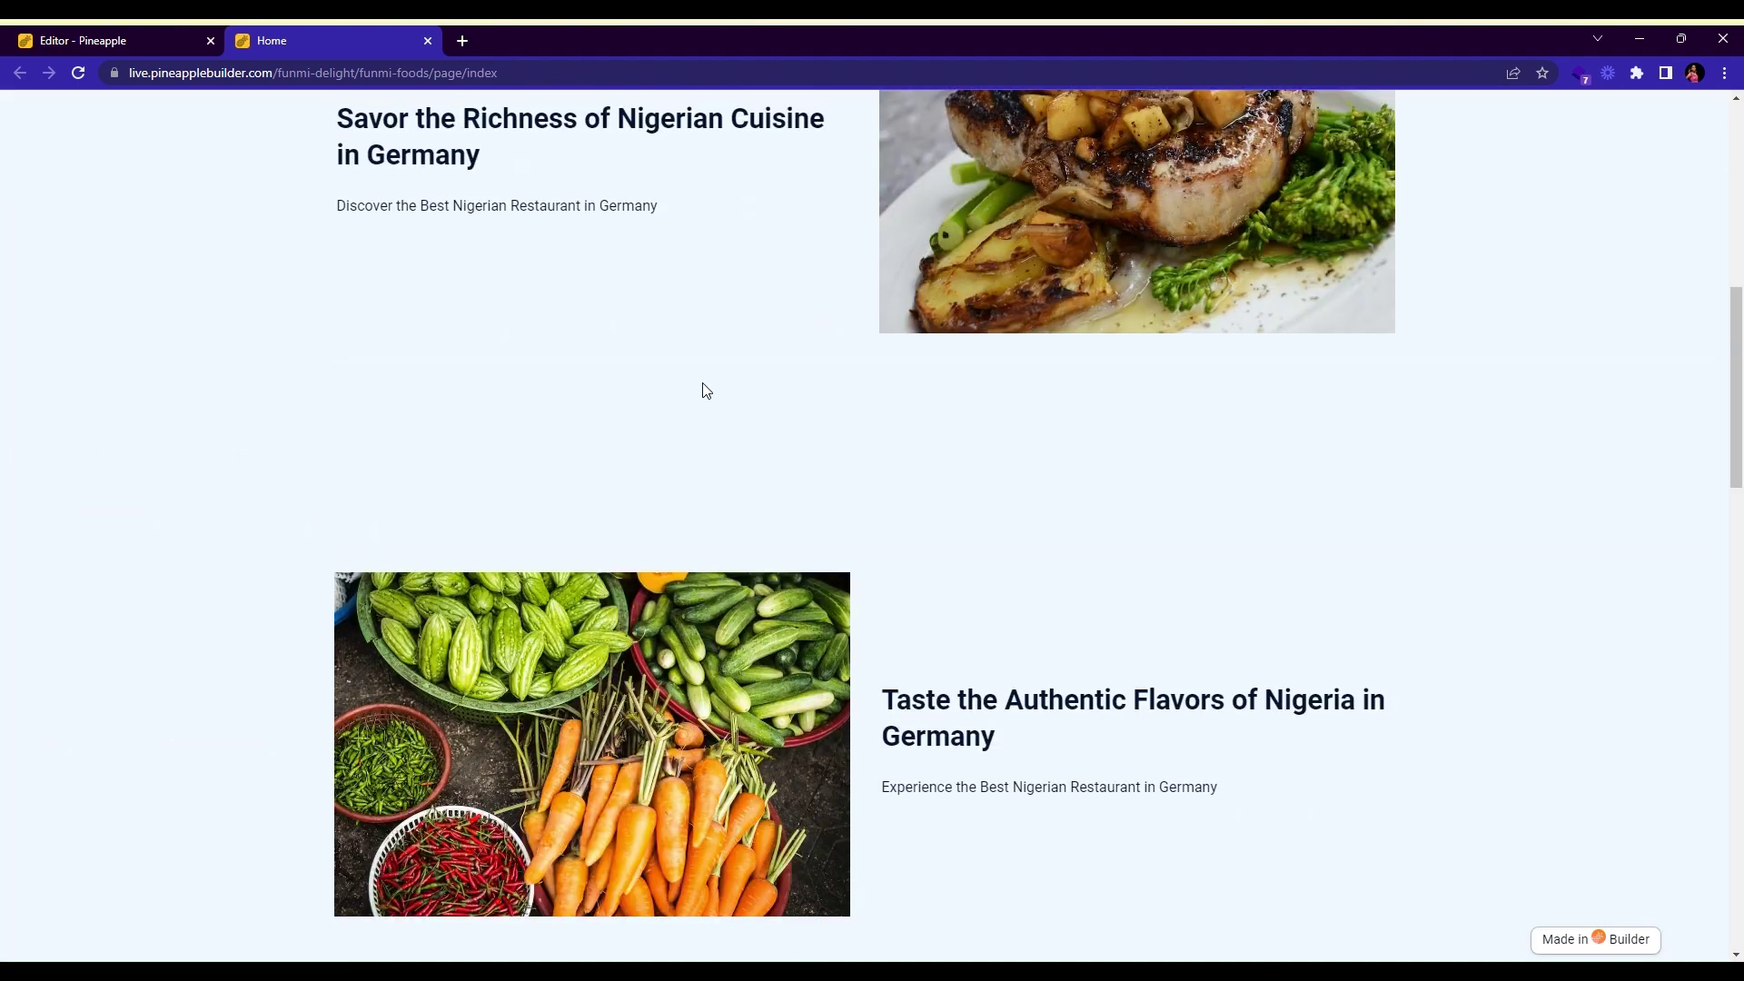
scroll(706, 391, up, 9)
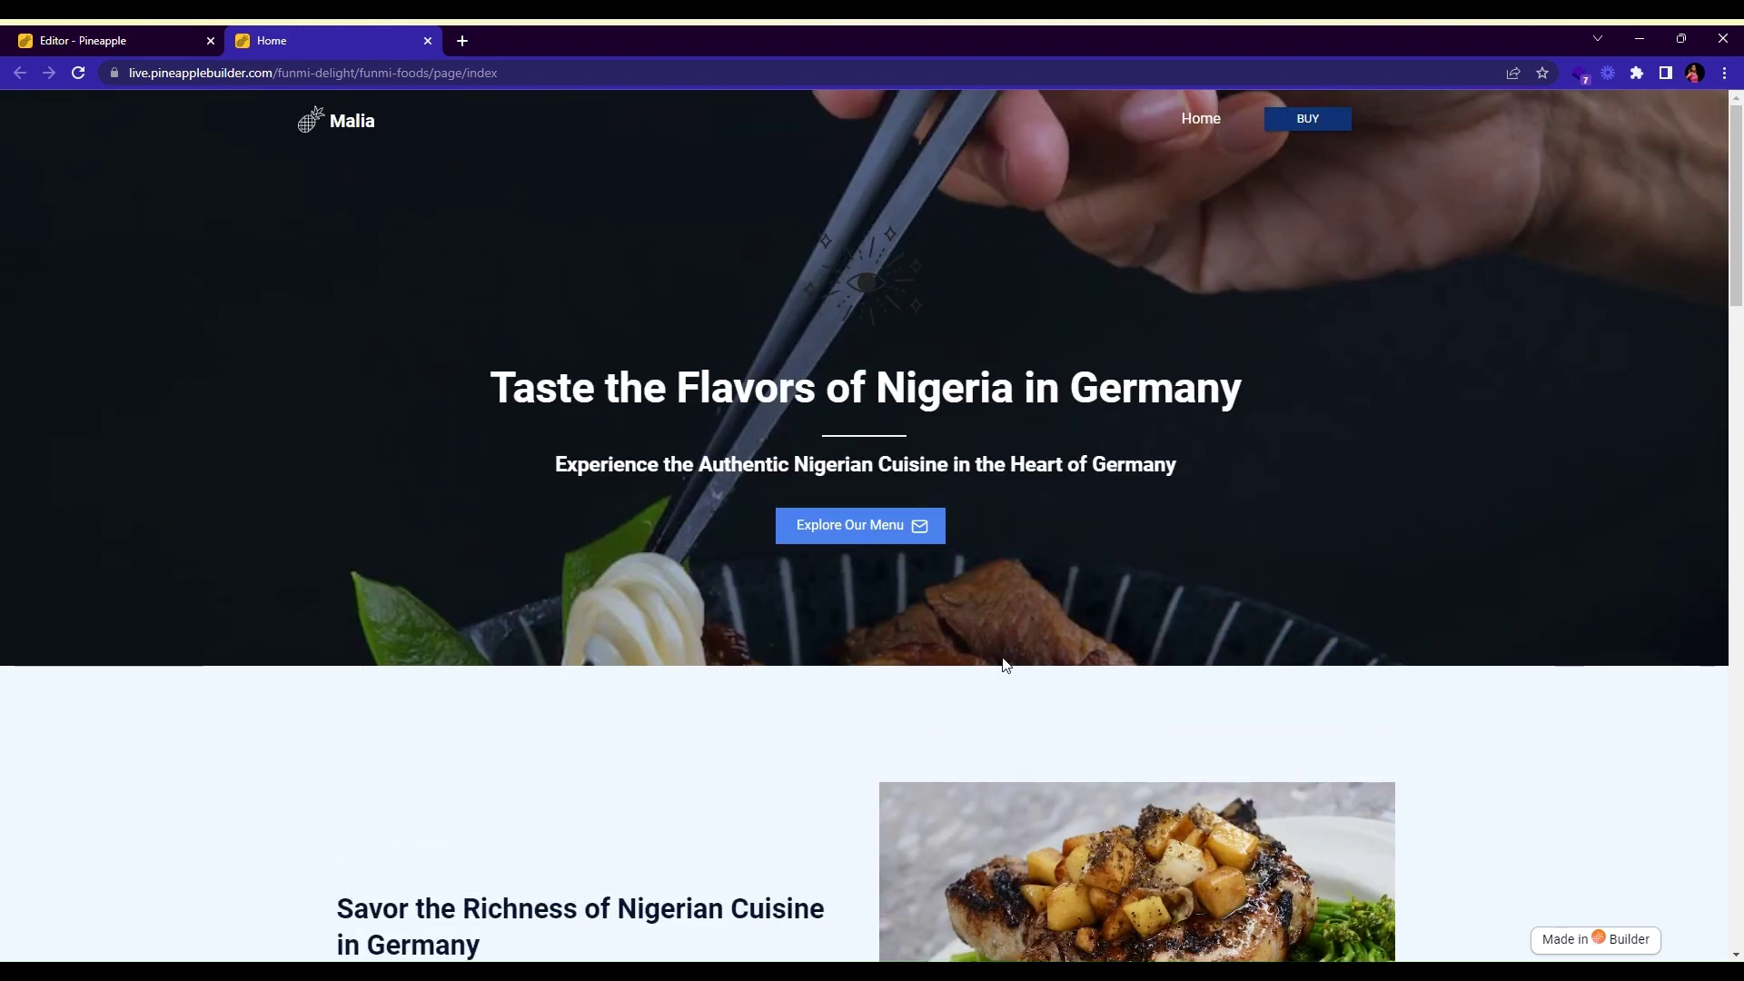
Examine the published page's three benefit sections, the "Order Now" call-to-action banner and the footer's location and contact details.
scroll(1005, 665, down, 5)
scroll(895, 669, down, 8)
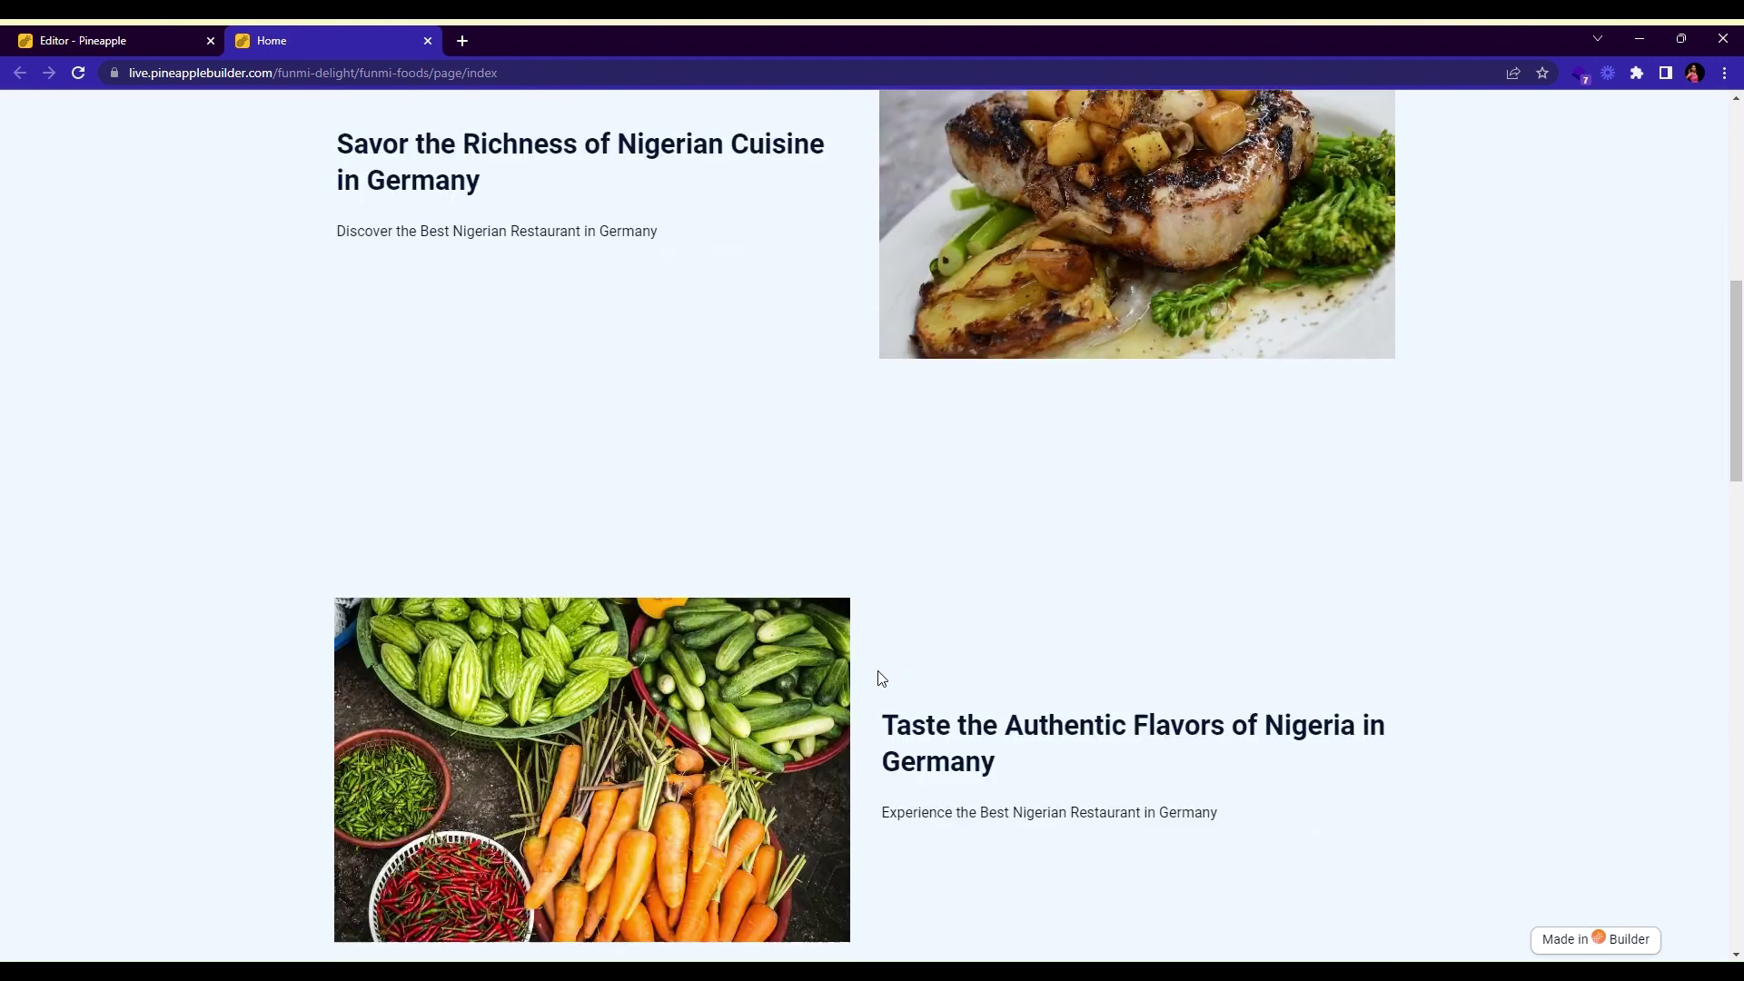
scroll(881, 672, down, 6)
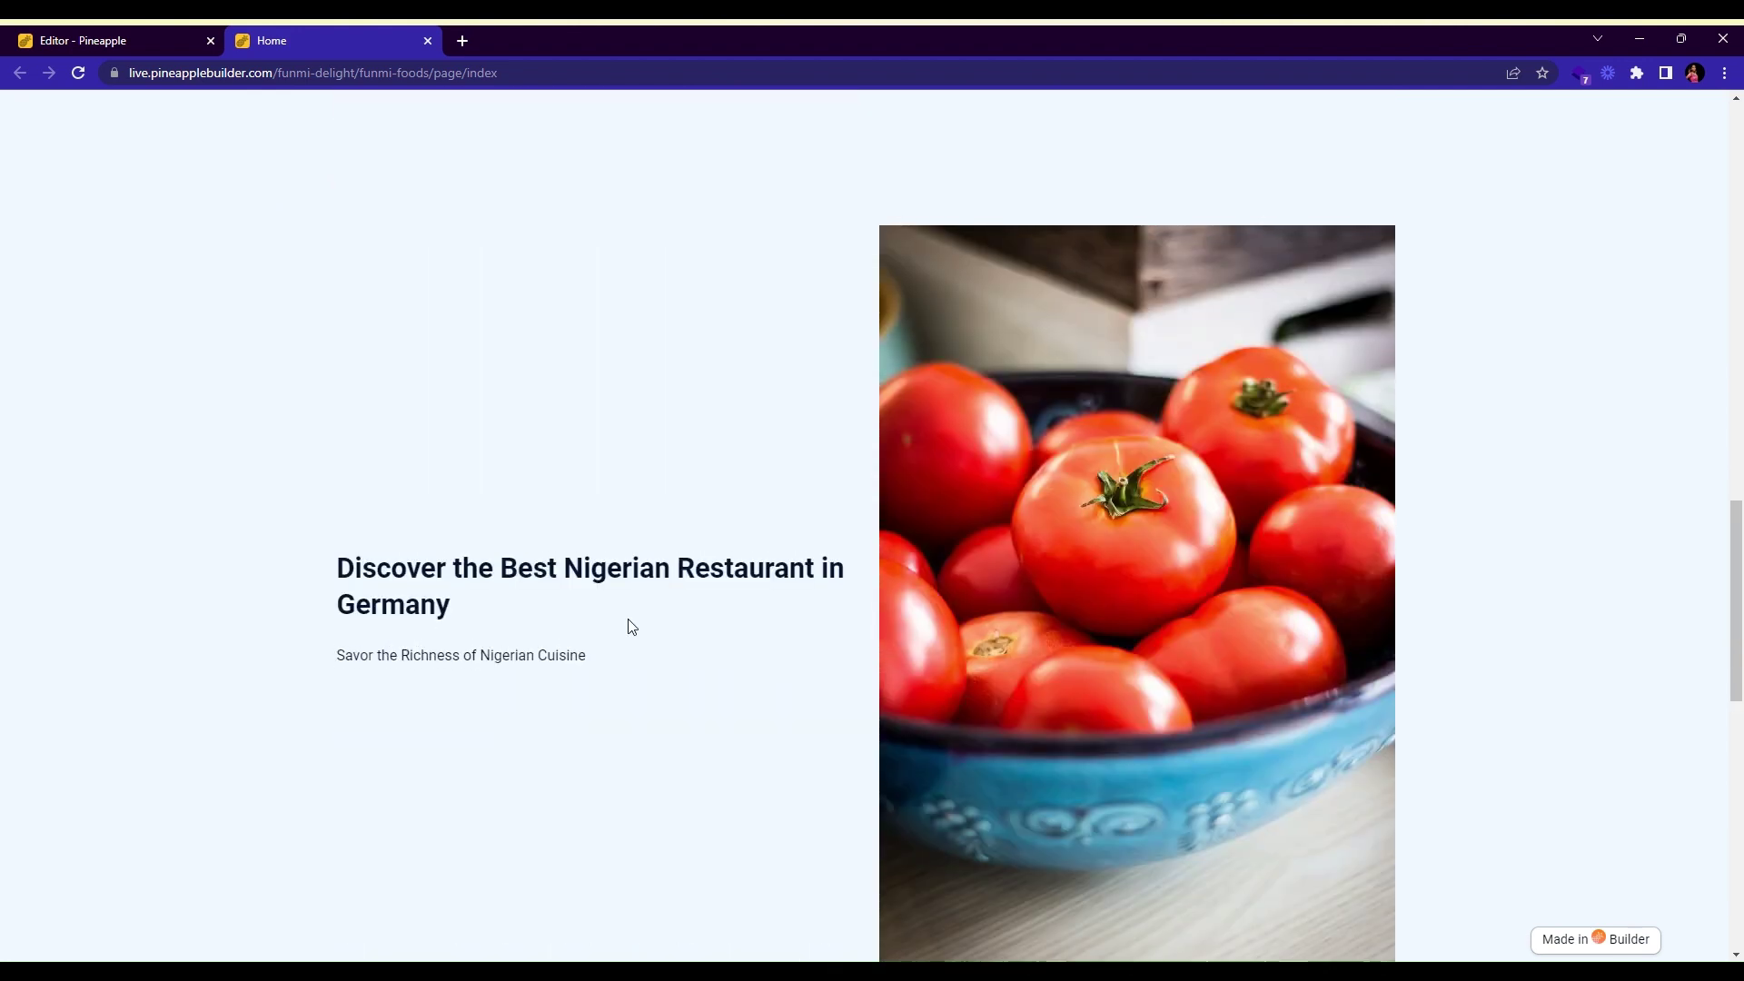
scroll(618, 636, up, 19)
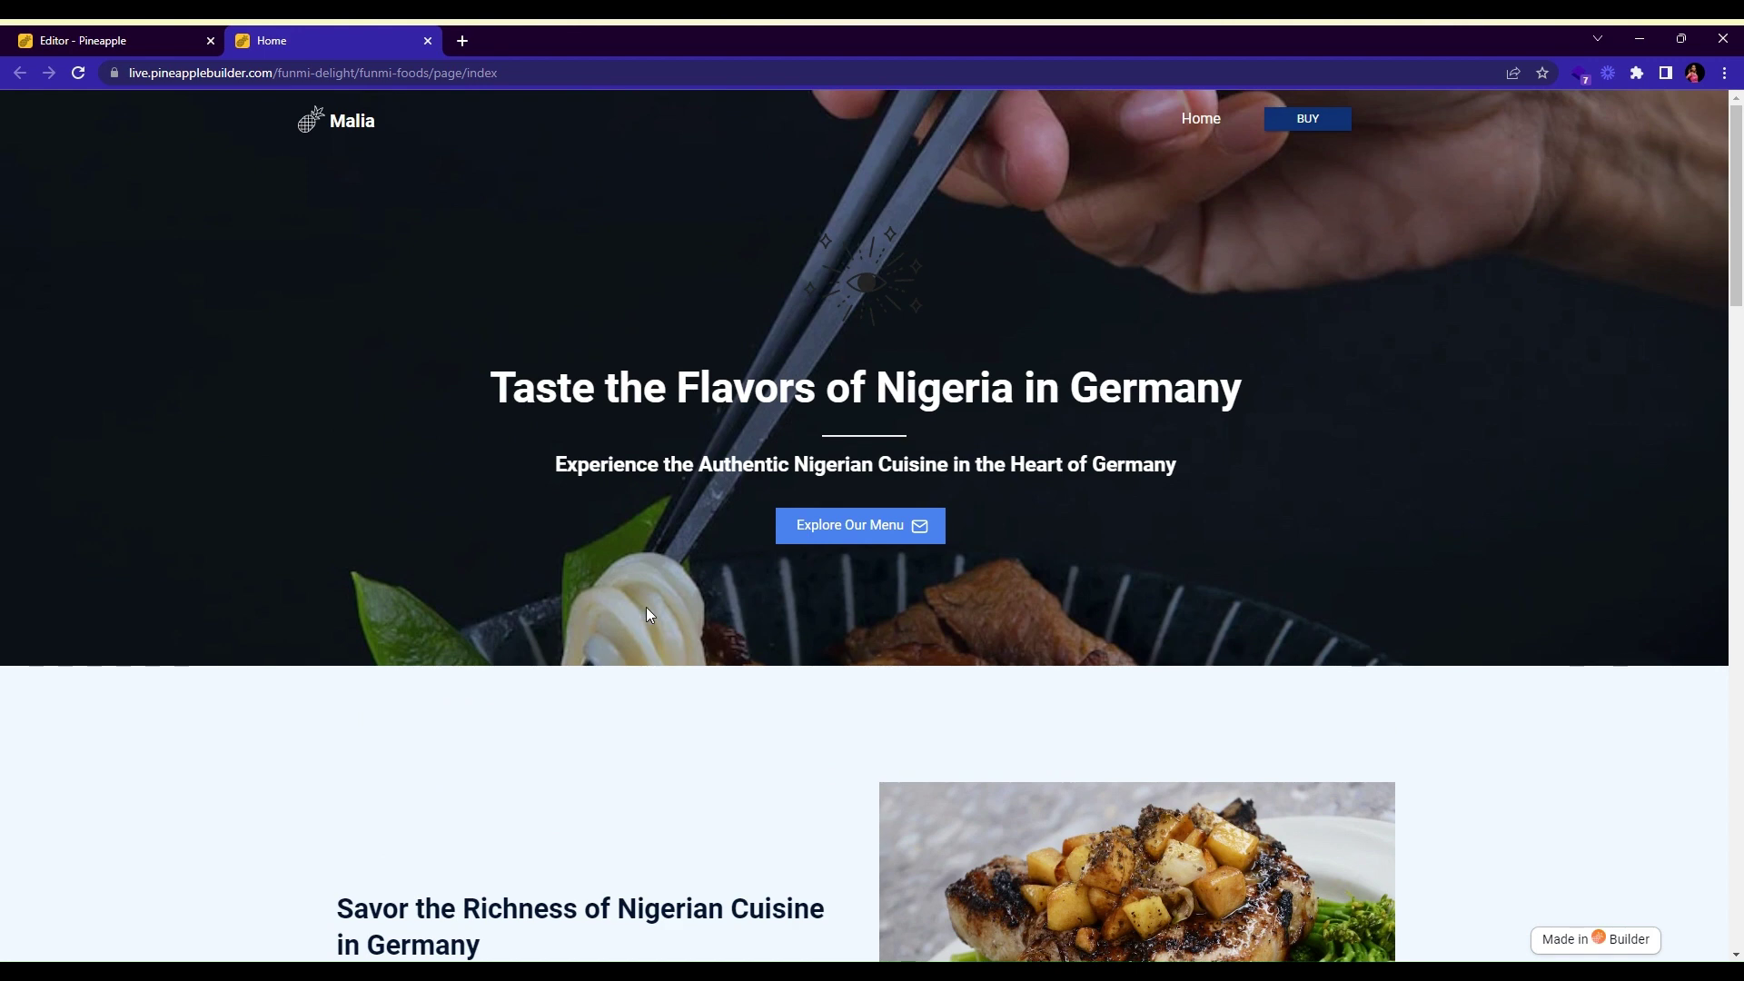
scroll(957, 625, down, 11)
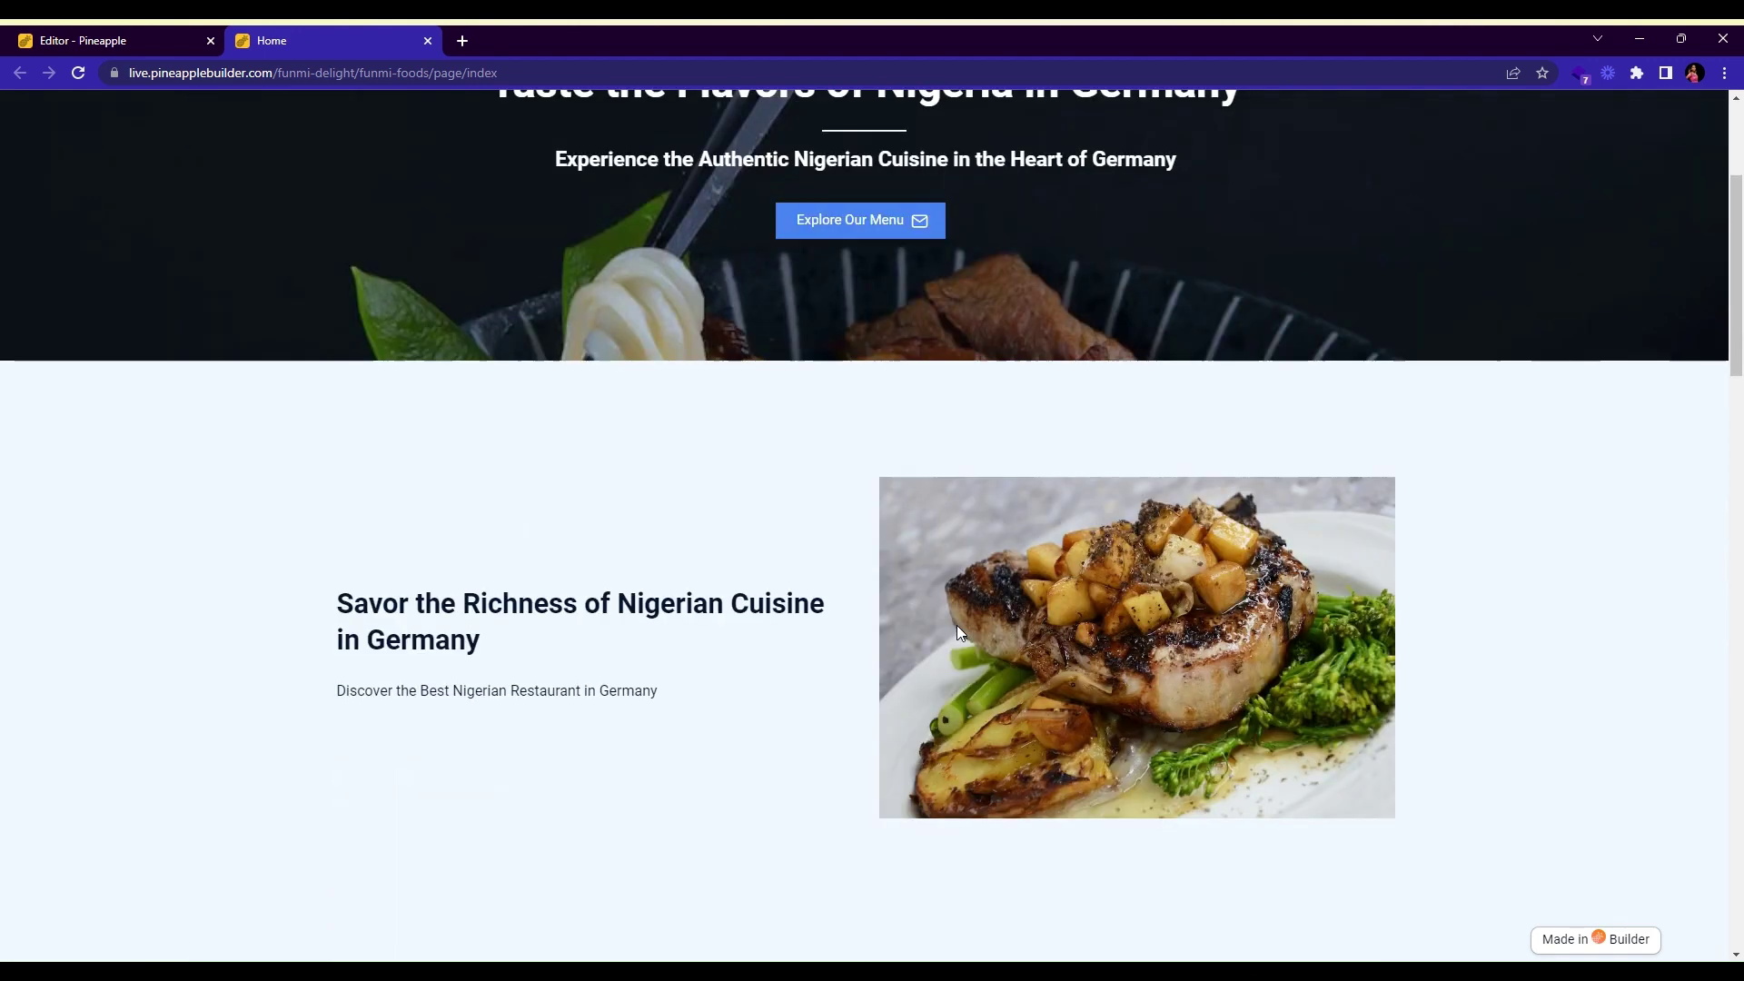
scroll(957, 627, down, 19)
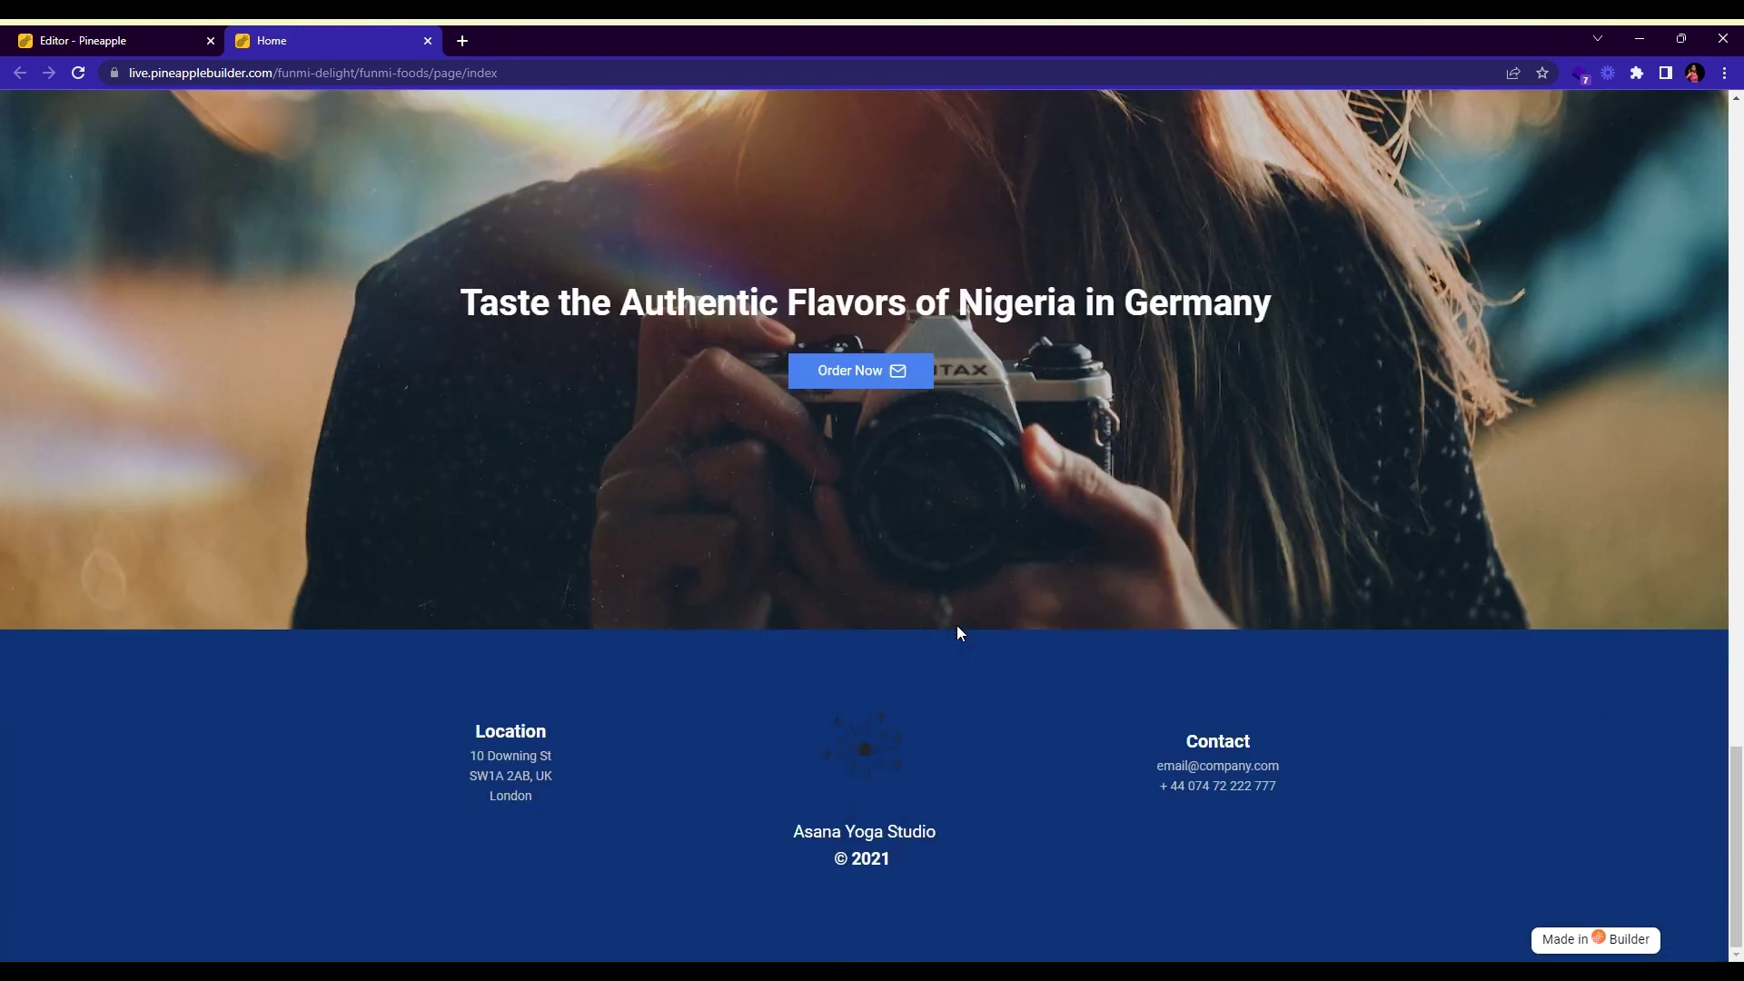
scroll(957, 624, up, 1)
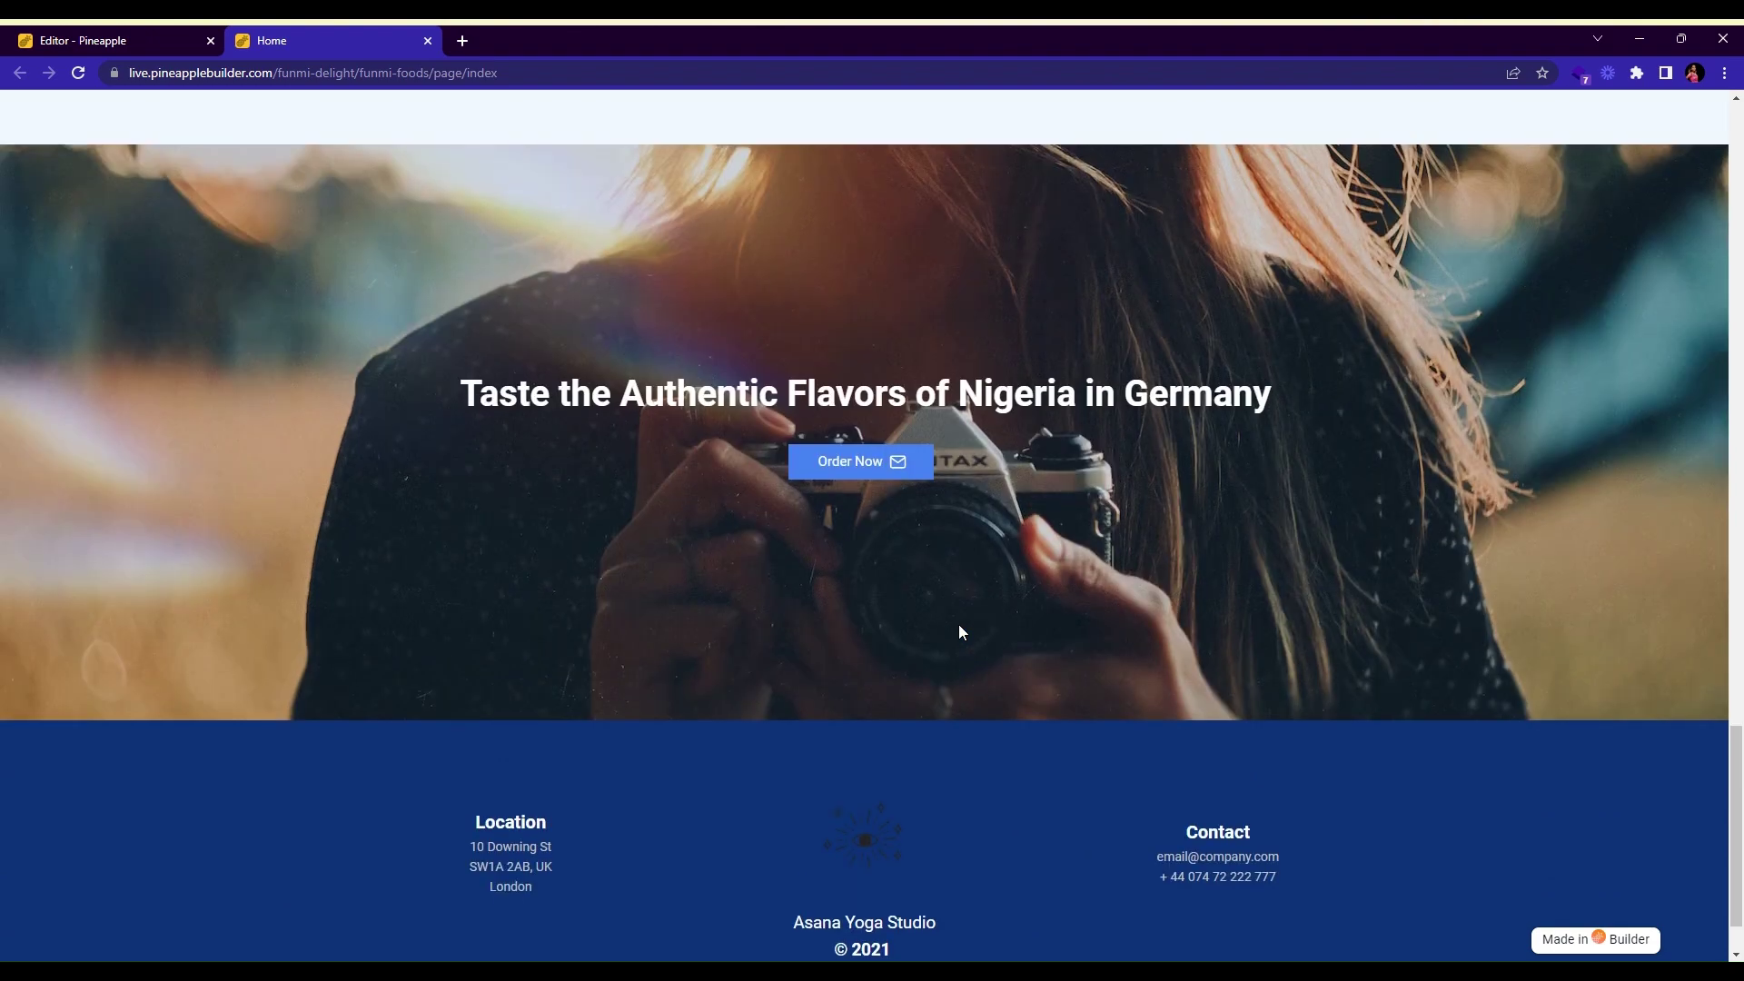
scroll(1066, 495, up, 20)
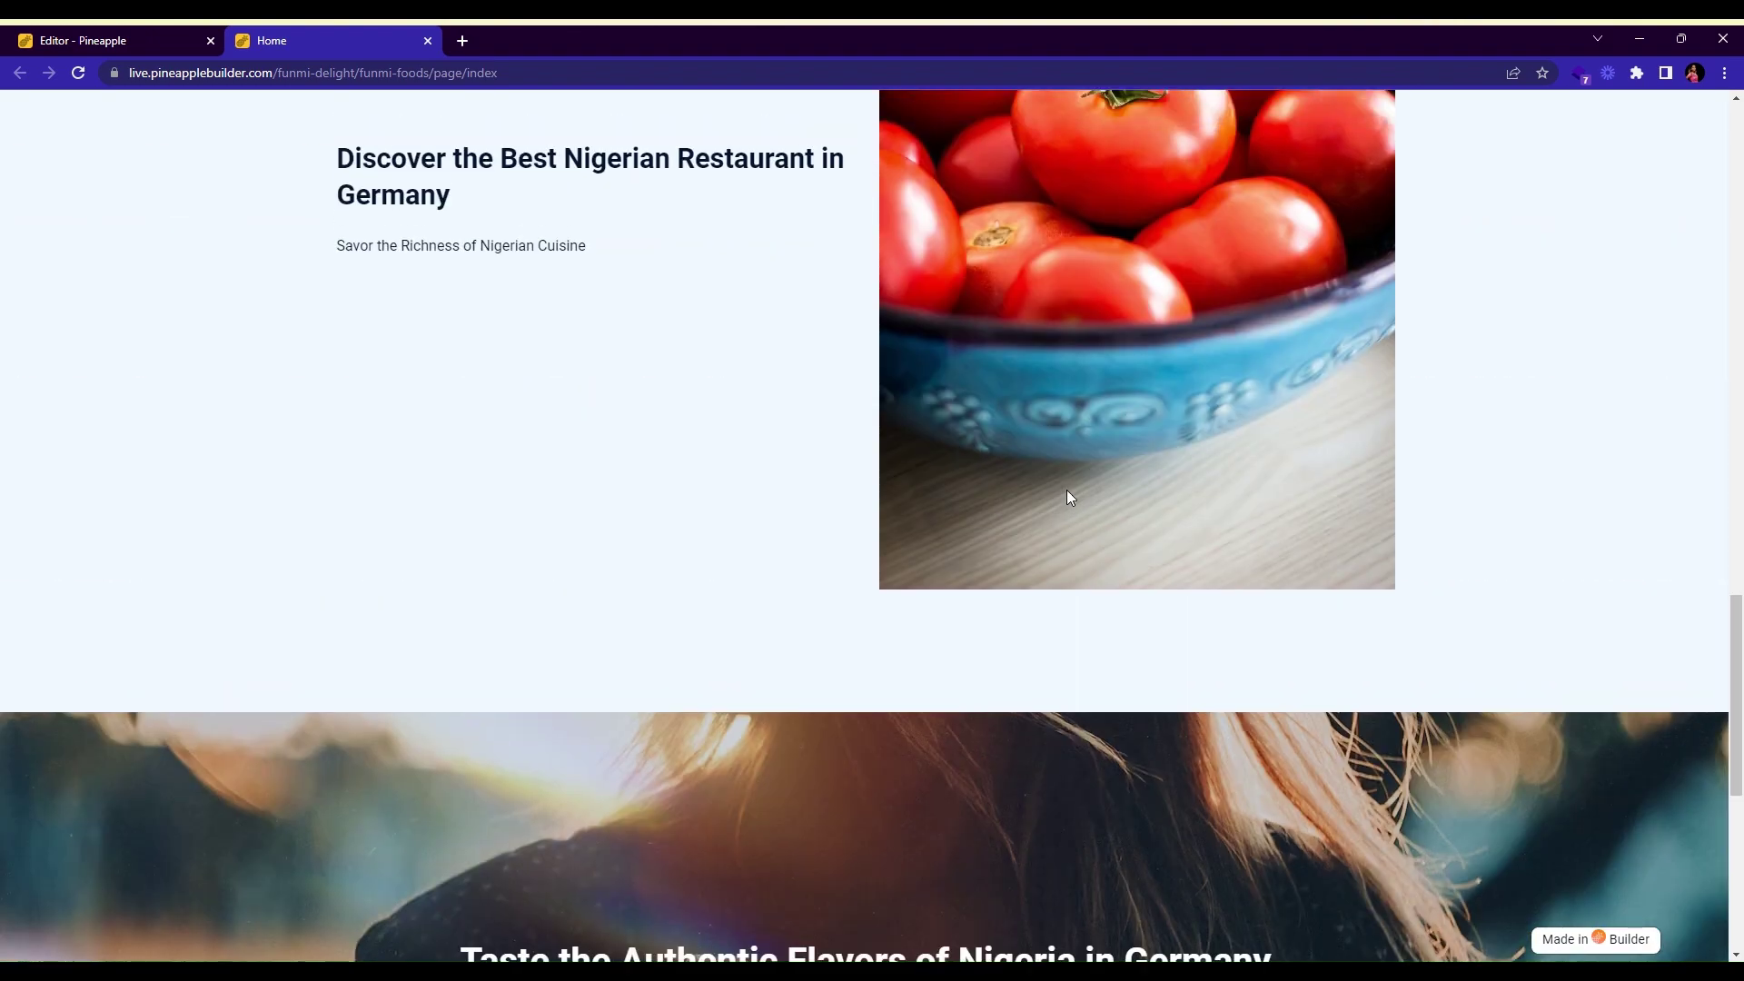
scroll(1068, 497, up, 5)
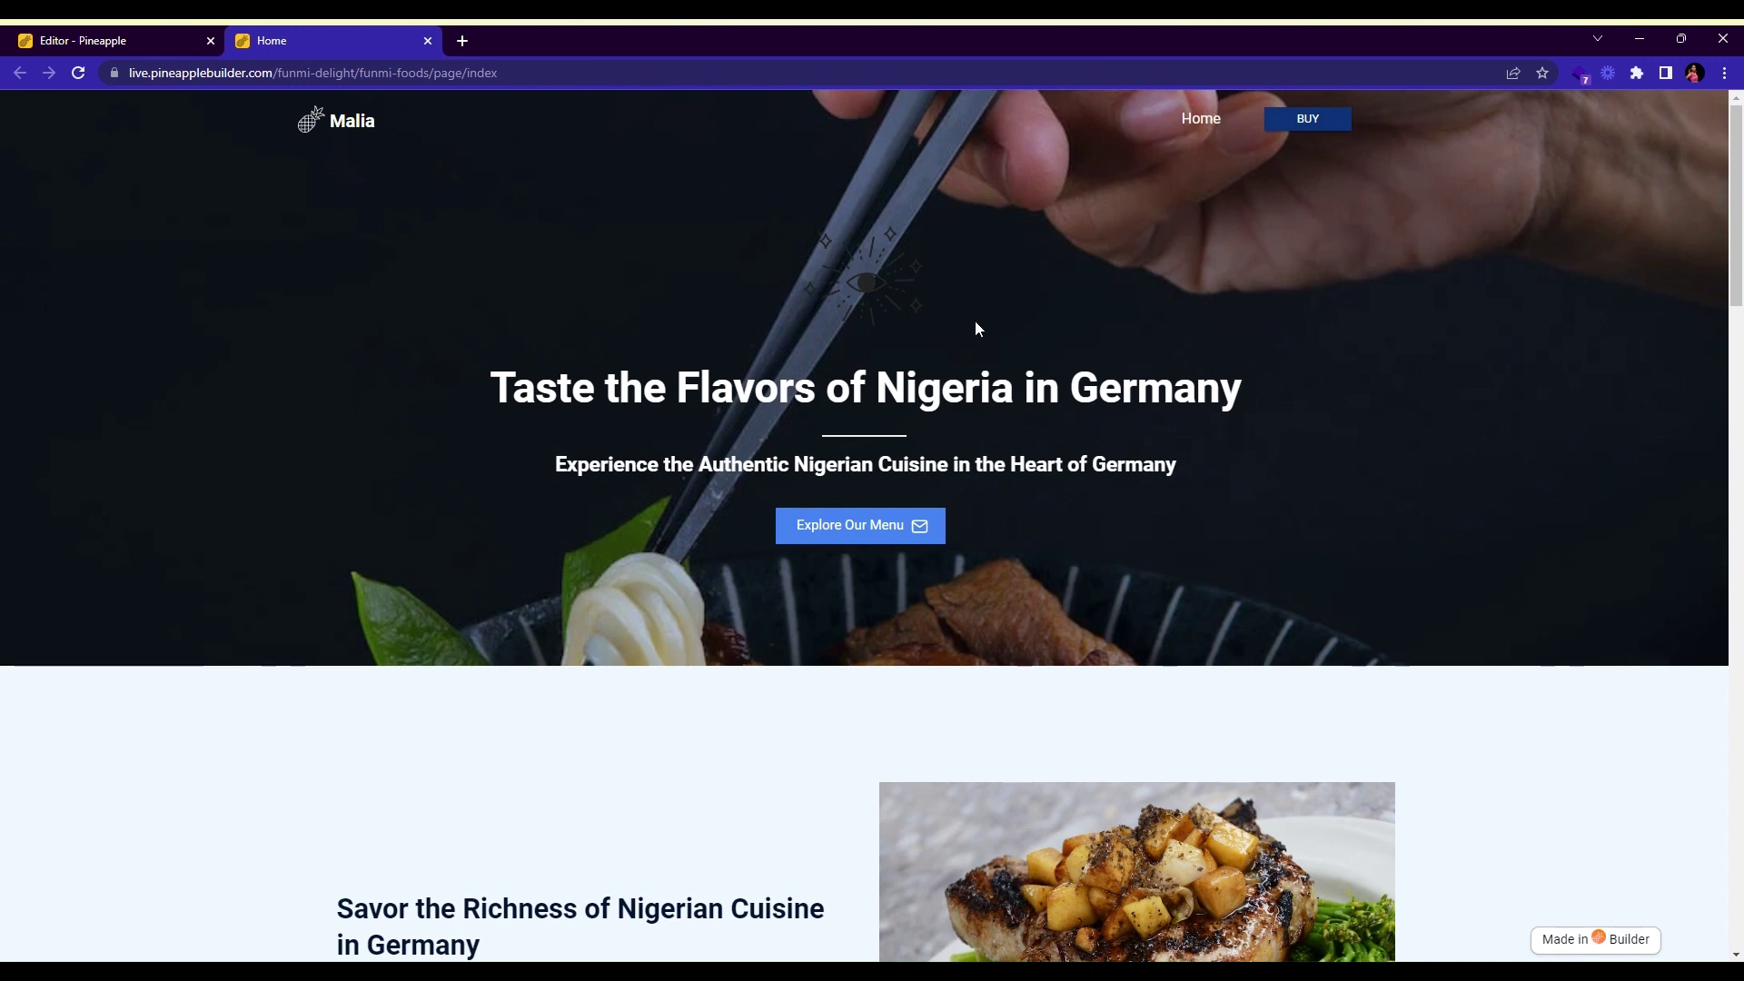
scroll(977, 329, down, 9)
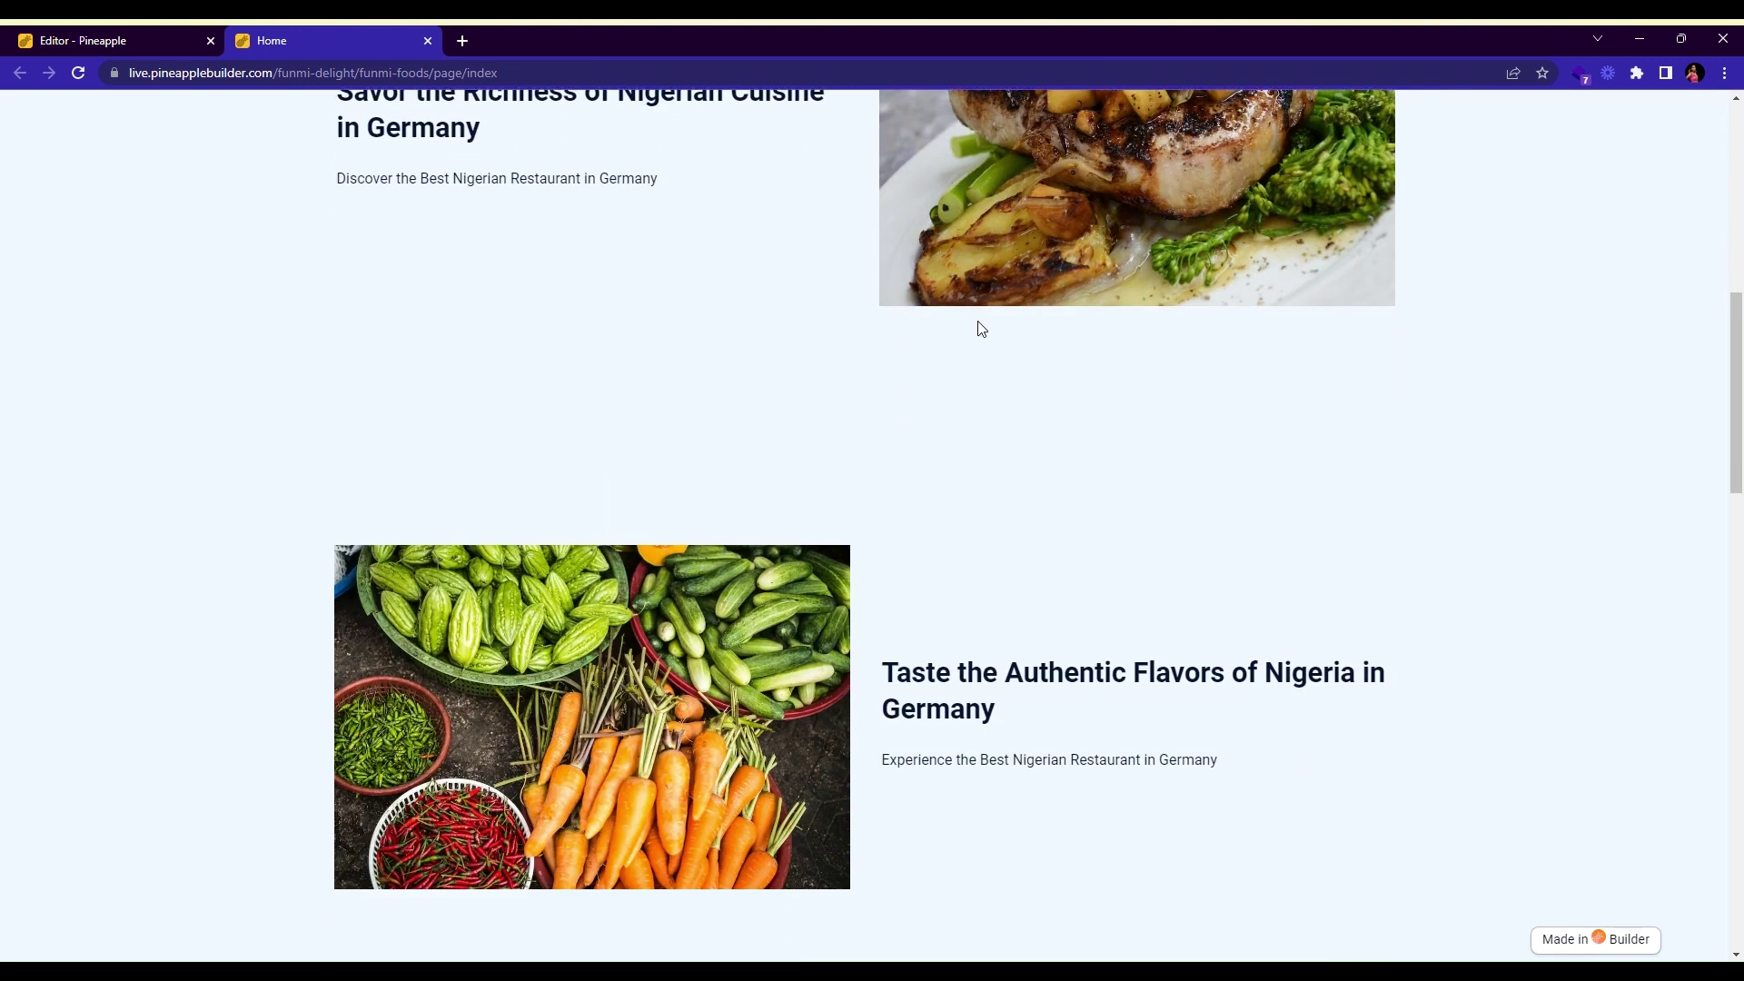
scroll(979, 325, up, 3)
scroll(979, 324, down, 15)
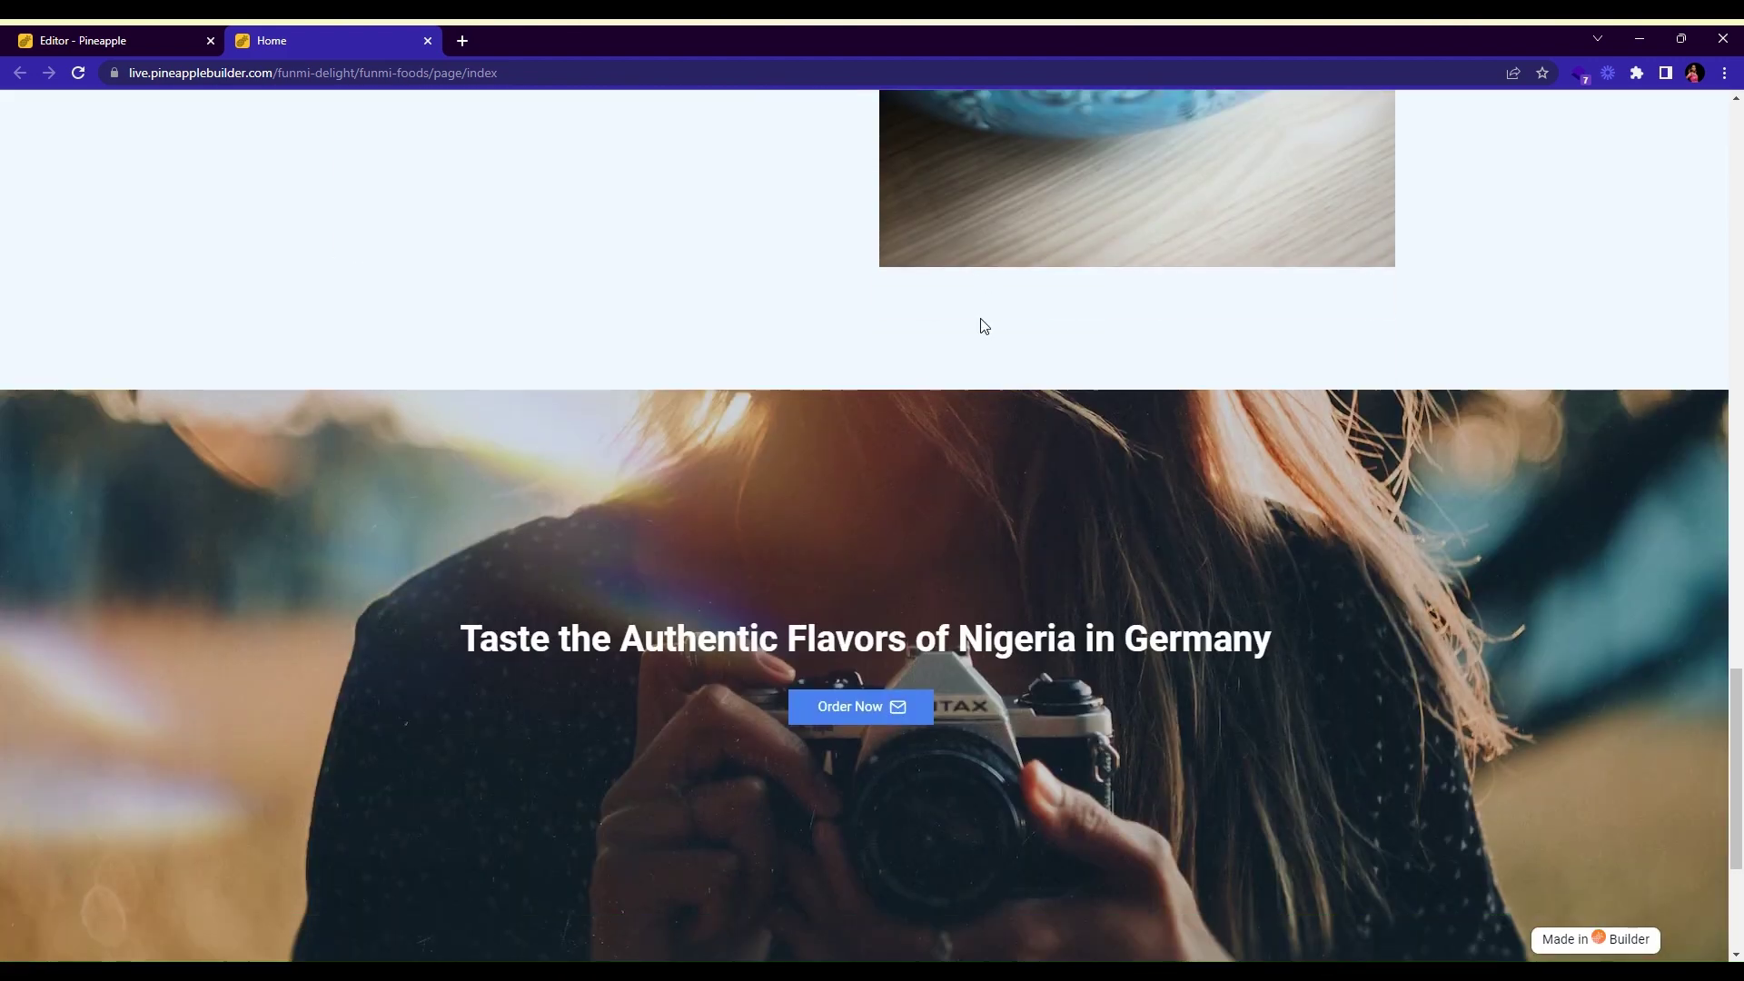
scroll(984, 325, down, 4)
scroll(853, 705, up, 1)
scroll(859, 700, down, 1)
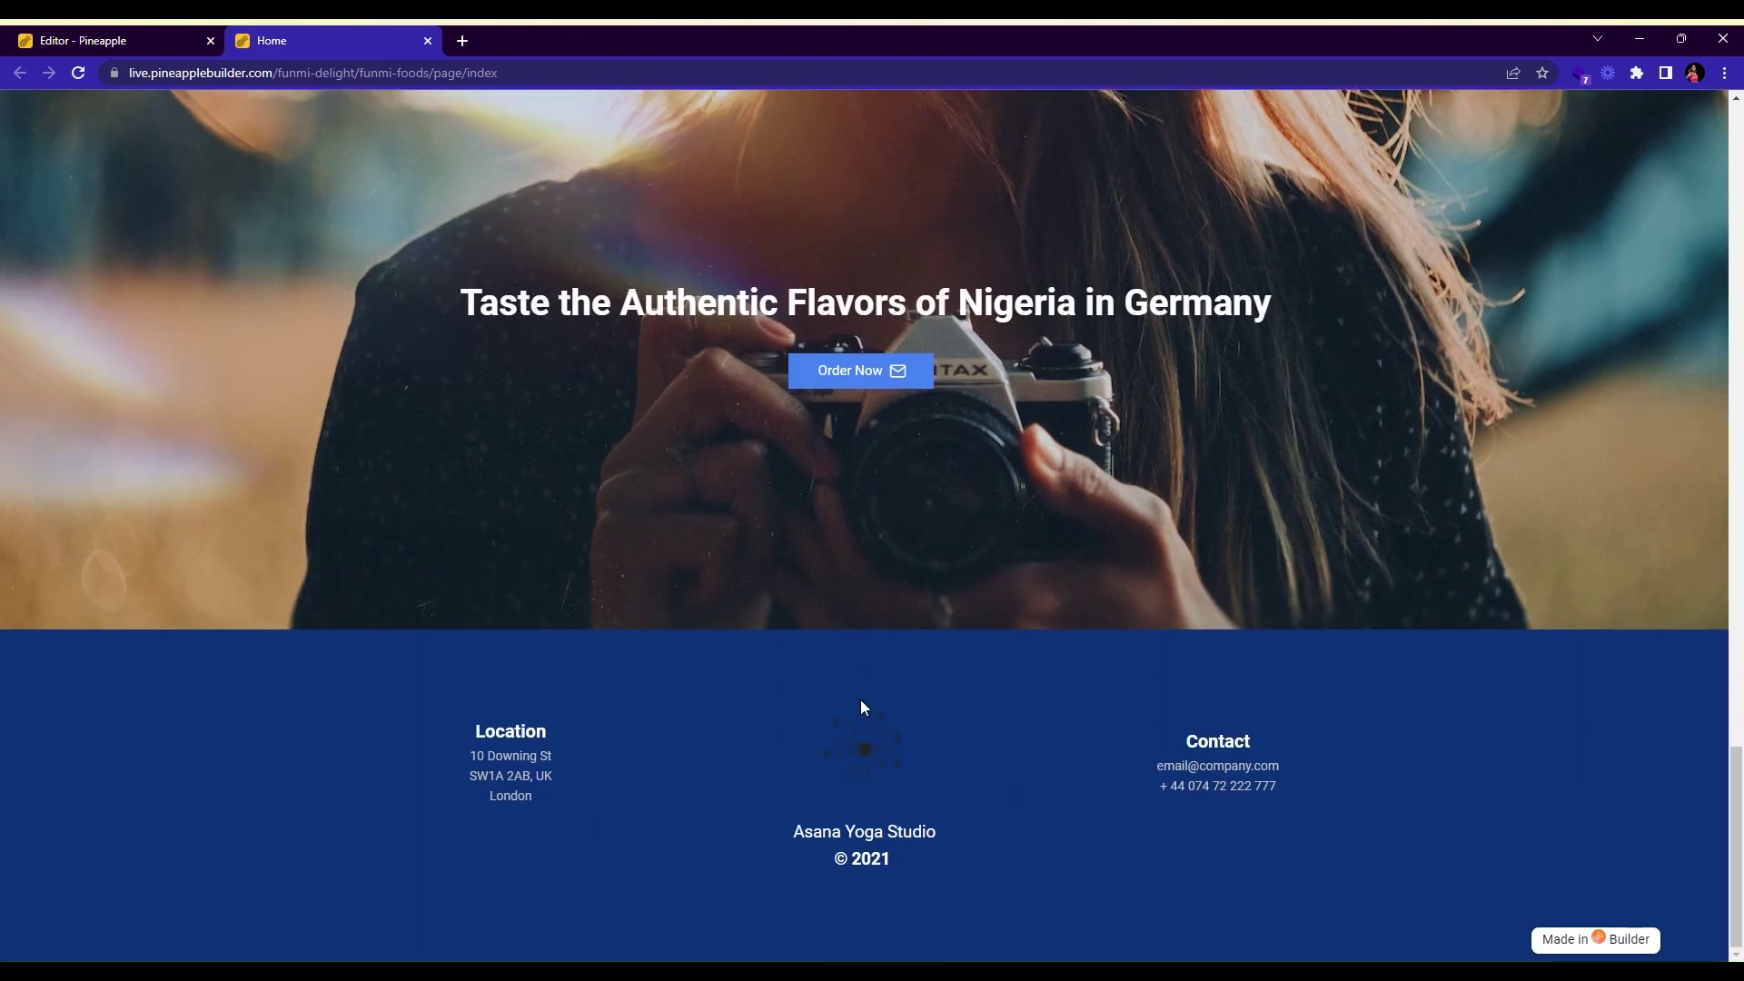
scroll(761, 706, up, 4)
scroll(763, 713, up, 2)
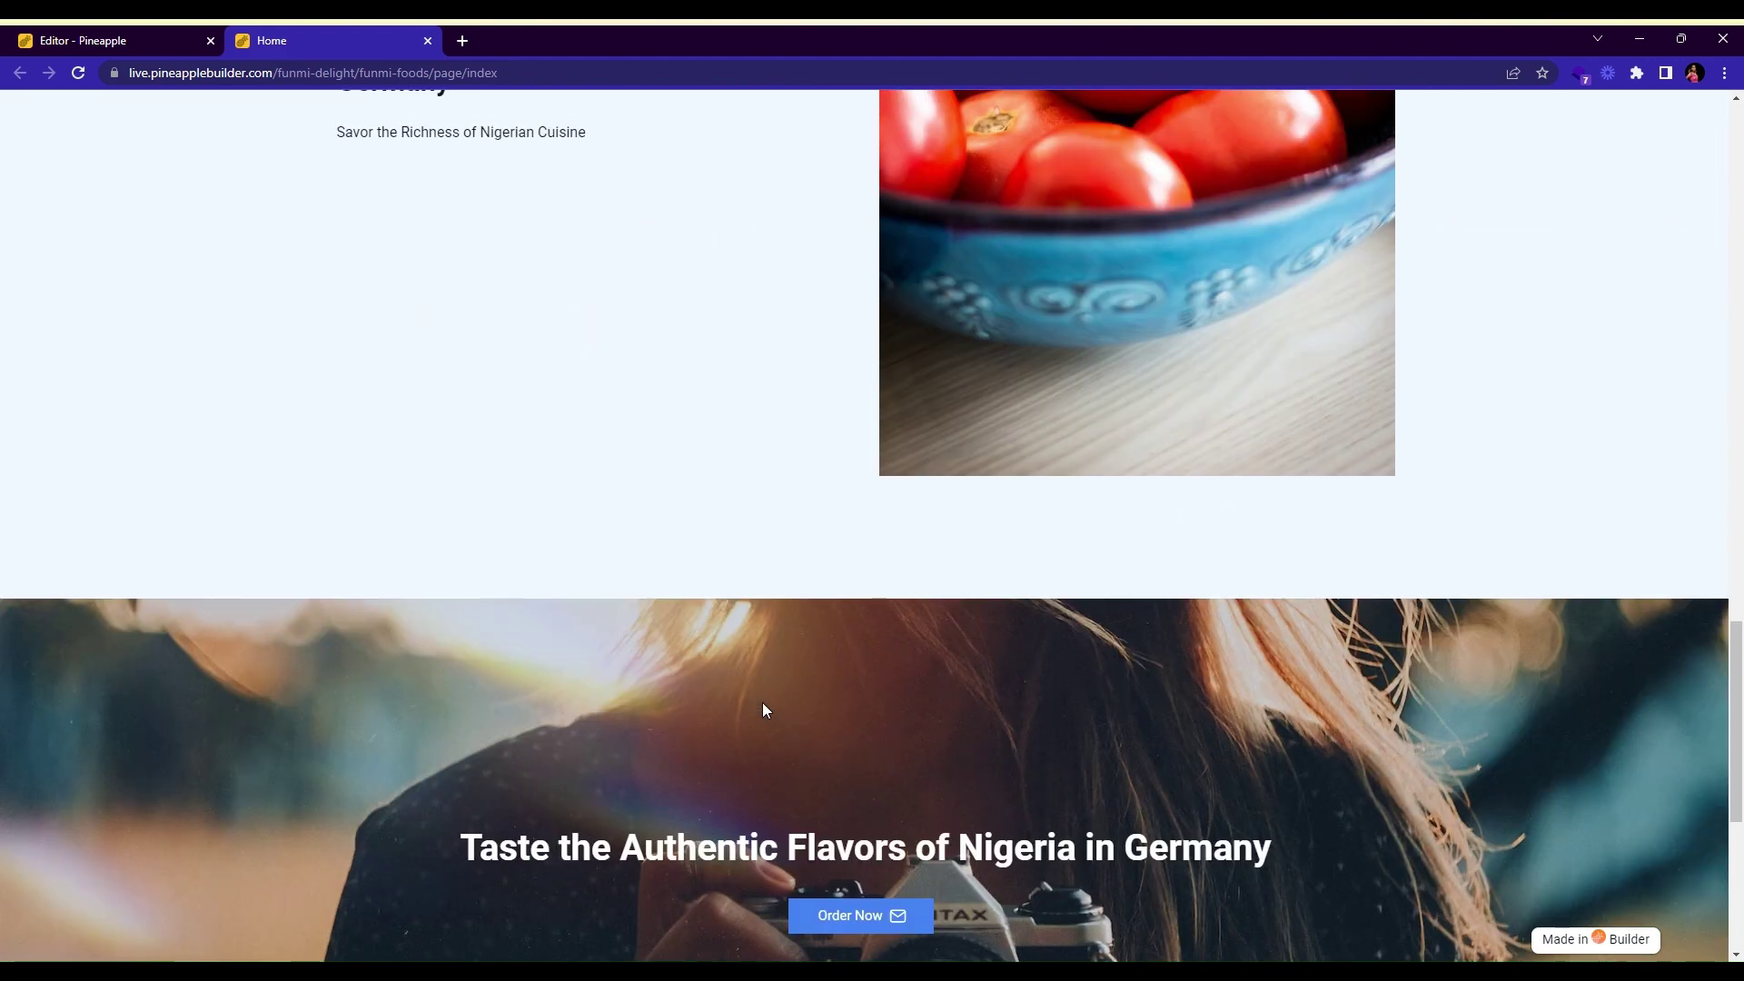
scroll(763, 708, up, 17)
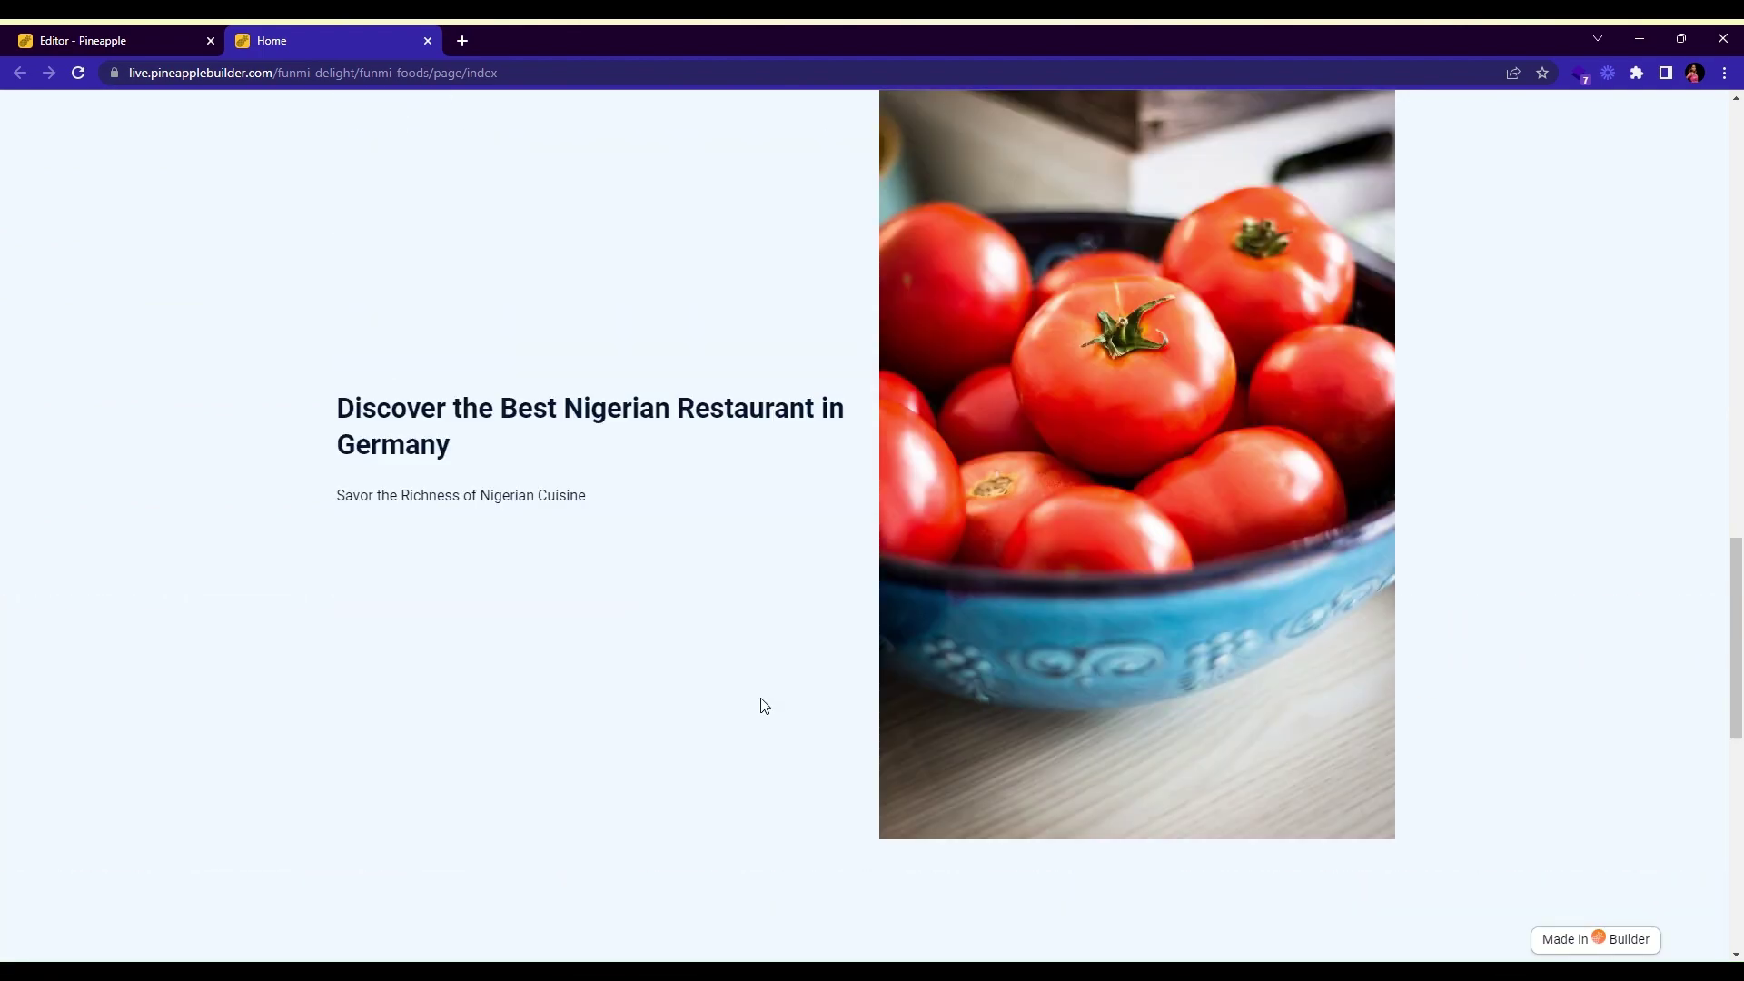
scroll(763, 705, up, 7)
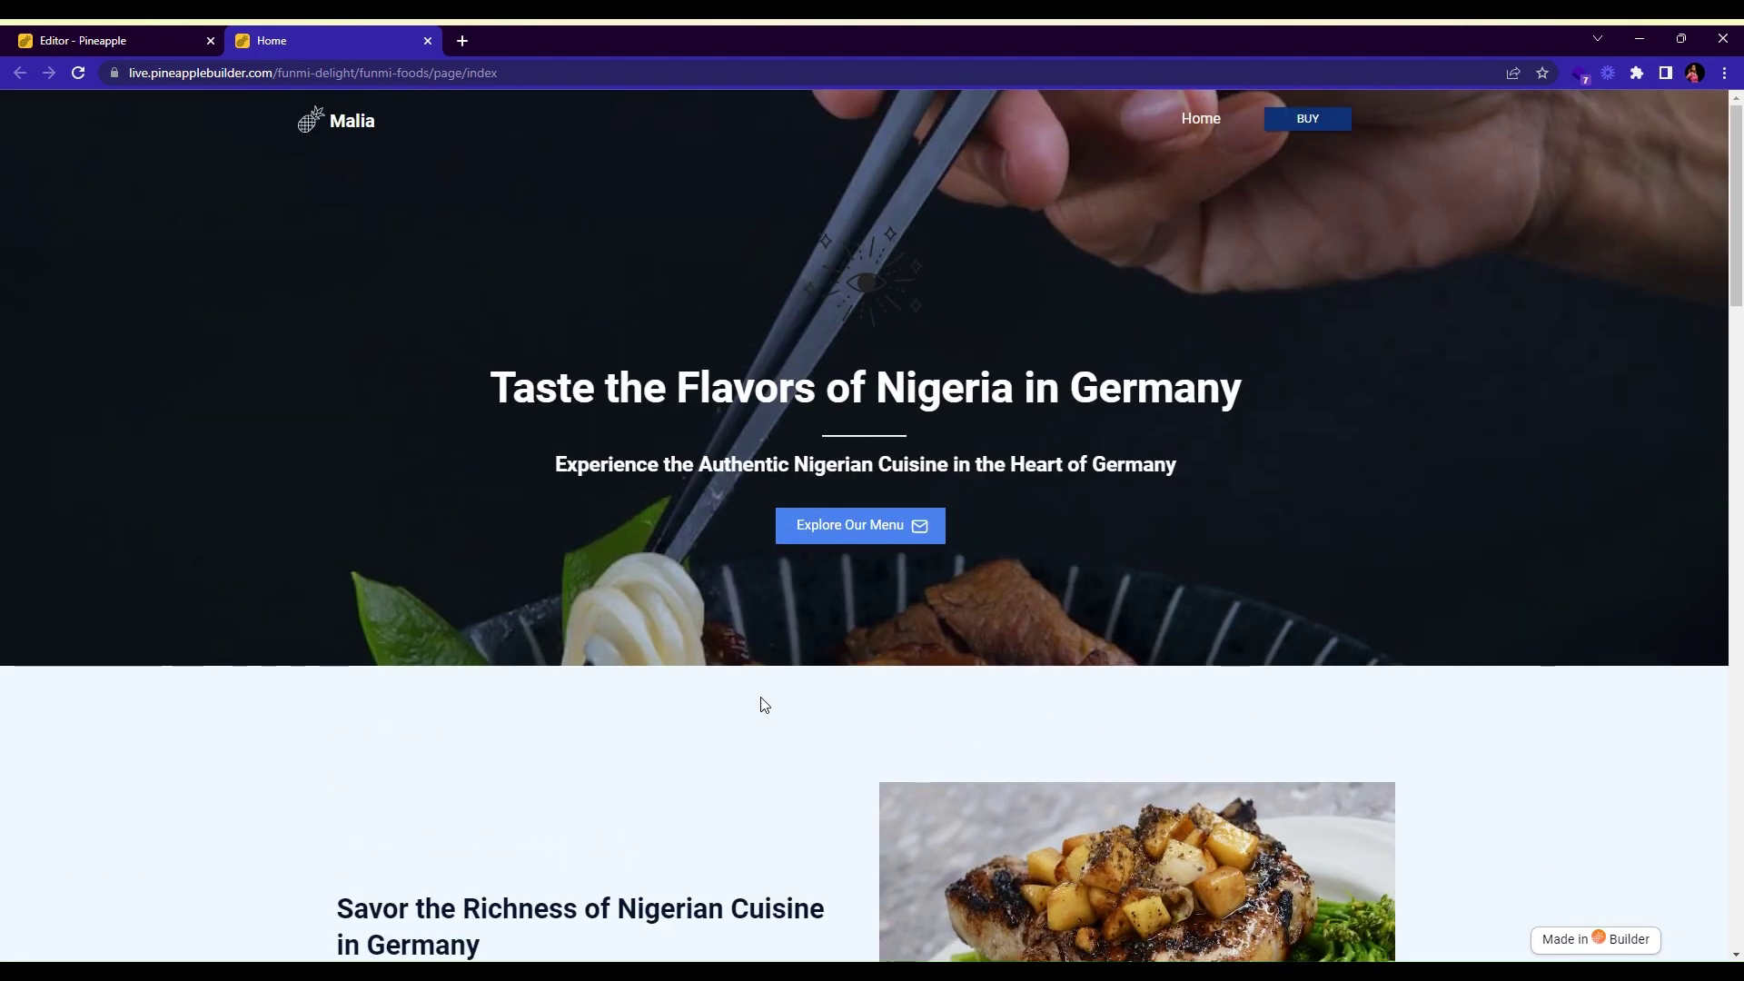
scroll(761, 705, down, 13)
scroll(762, 705, down, 16)
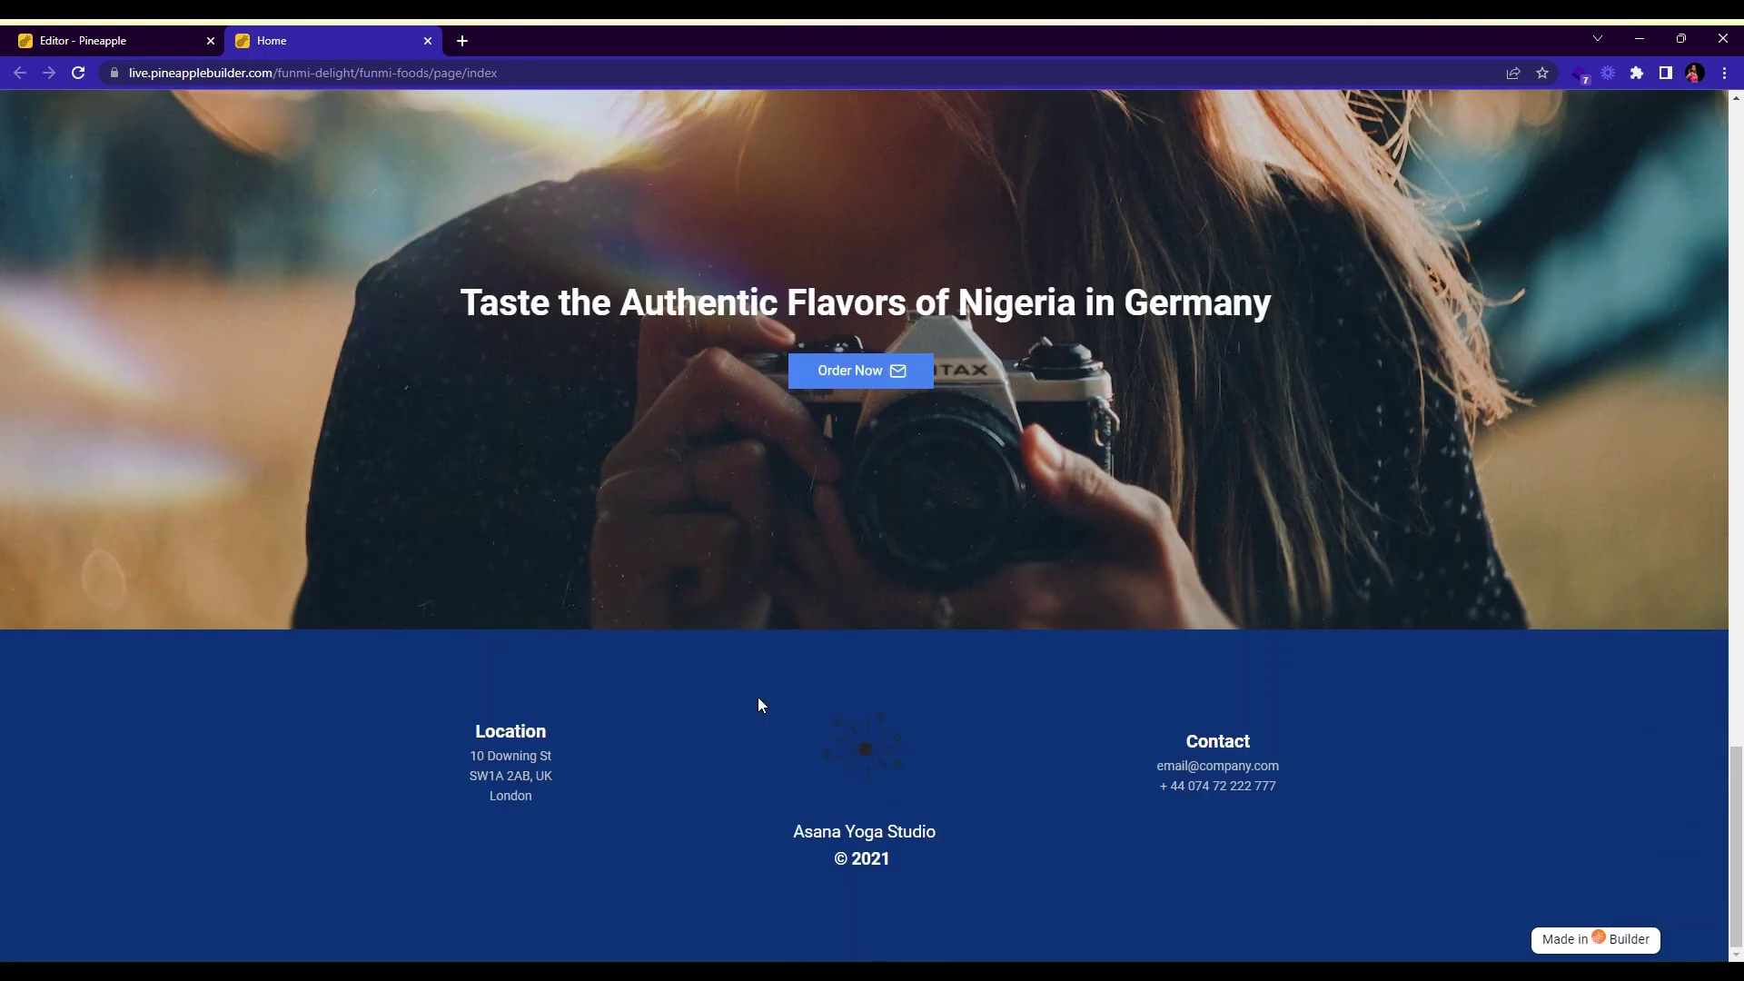
scroll(750, 706, up, 20)
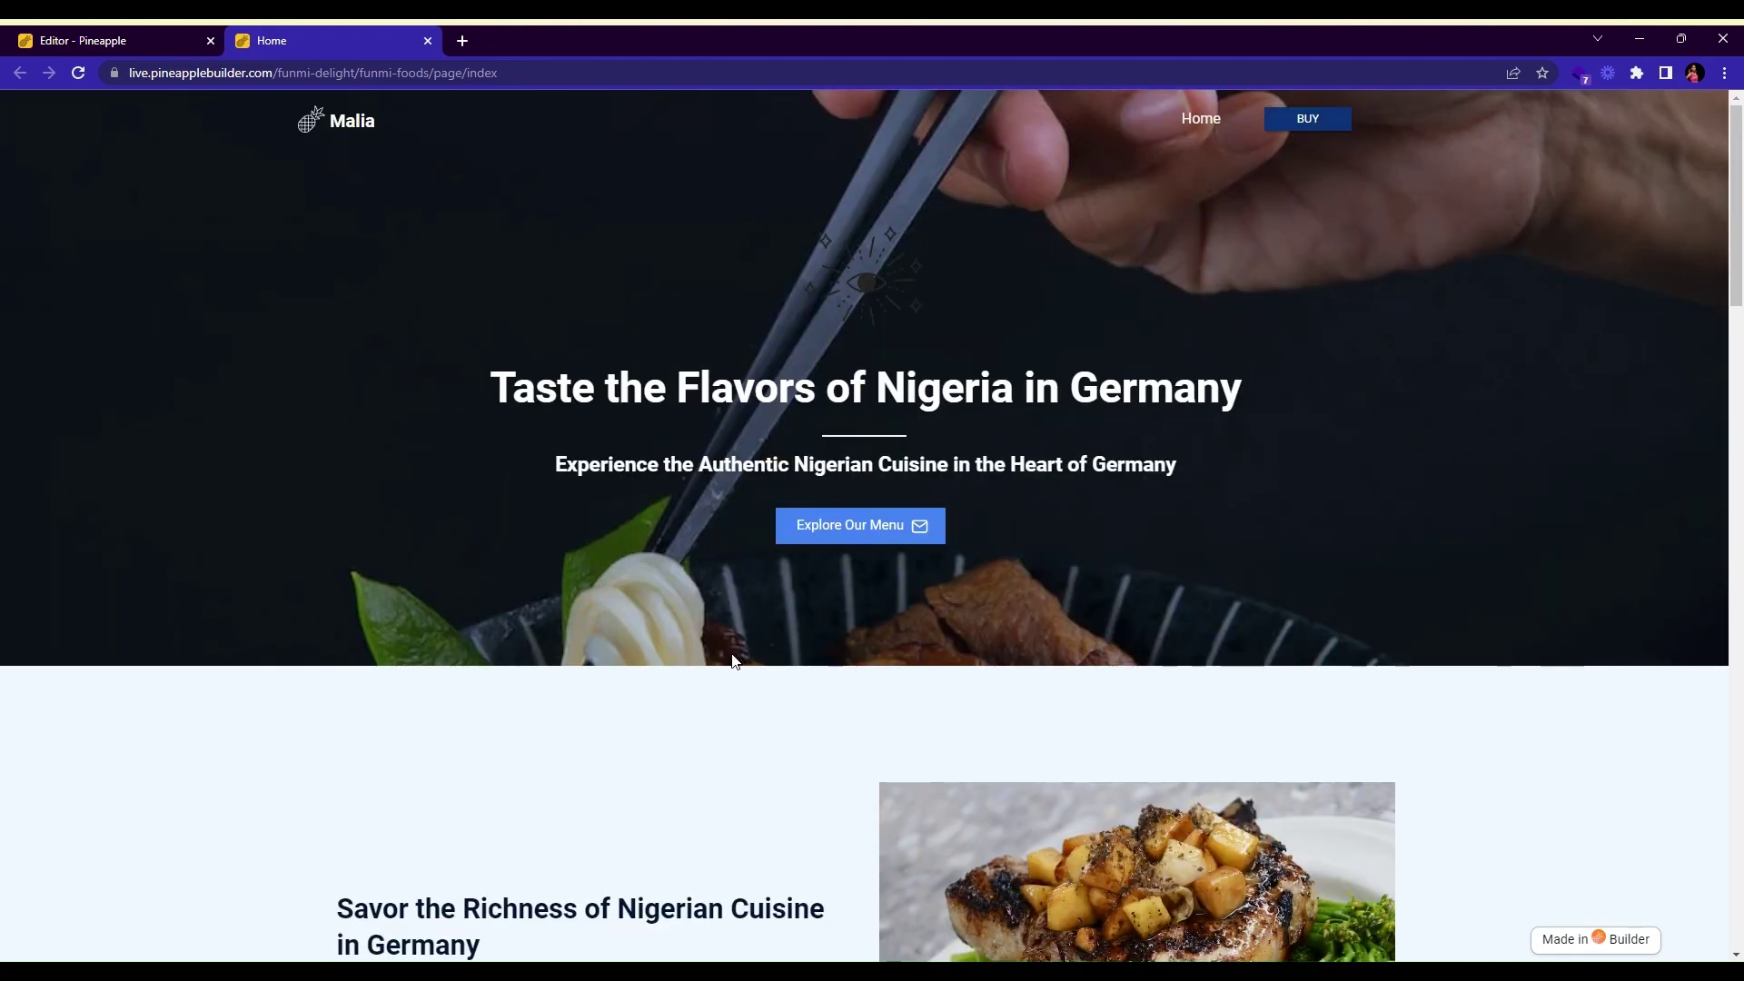
scroll(734, 661, down, 7)
scroll(732, 662, up, 6)
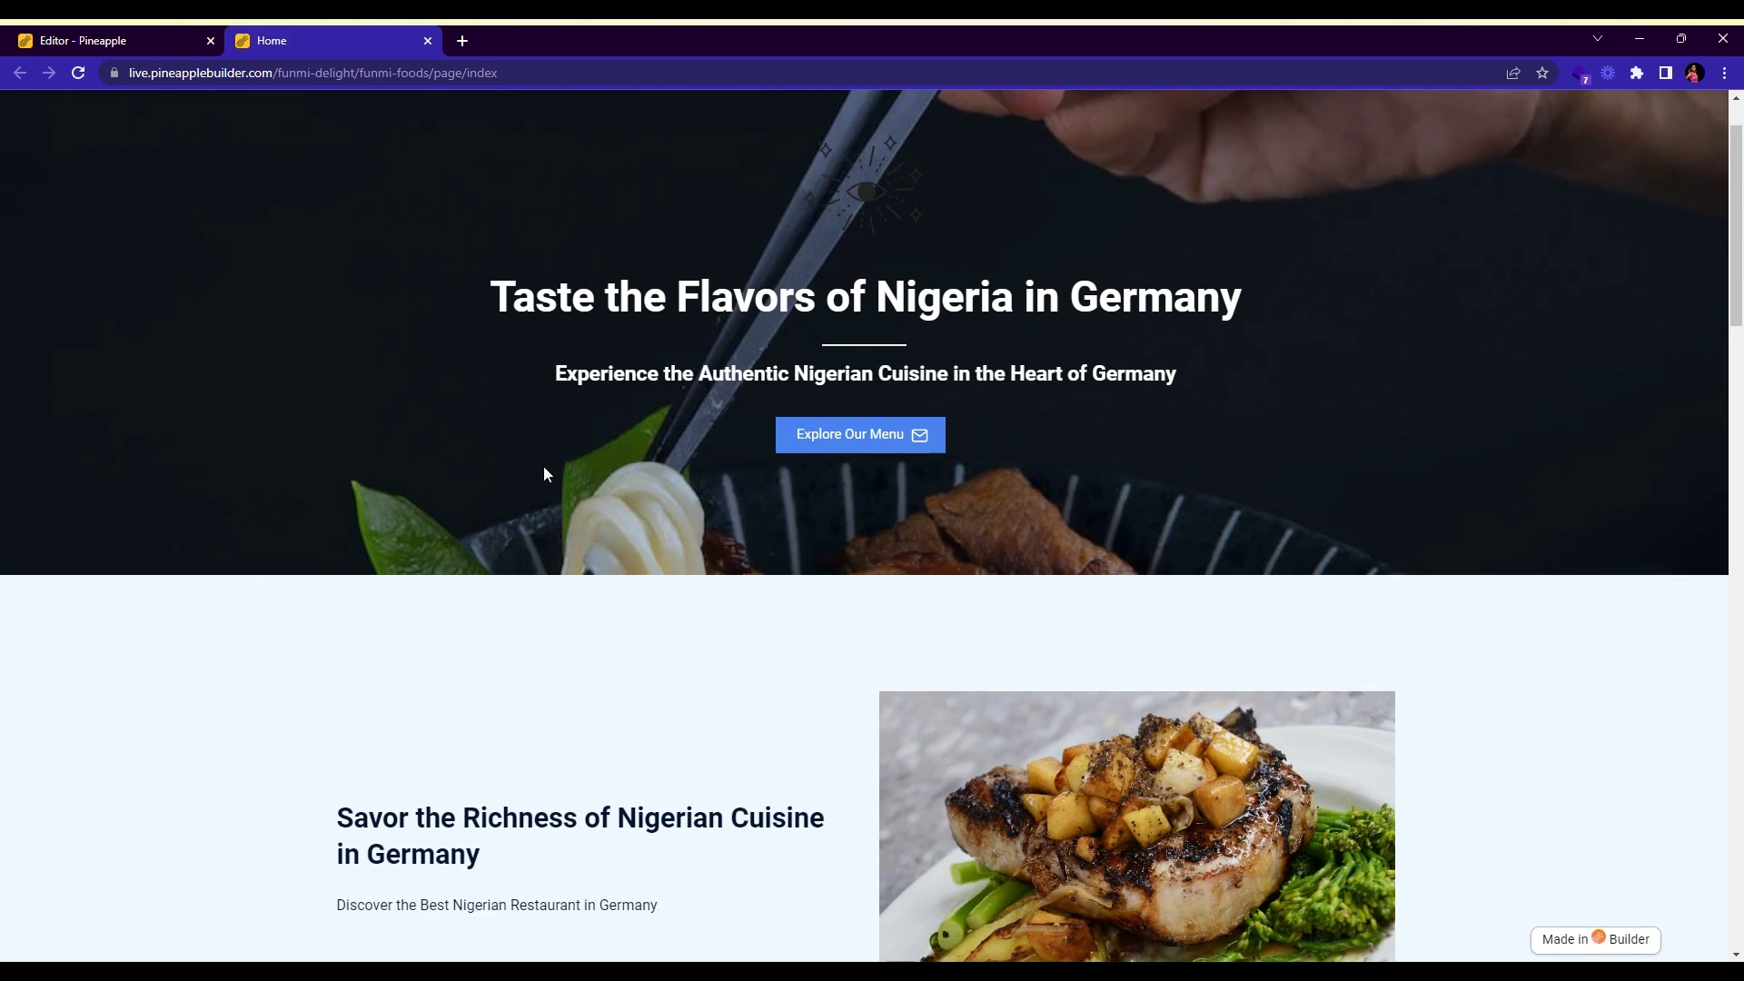
scroll(548, 472, down, 13)
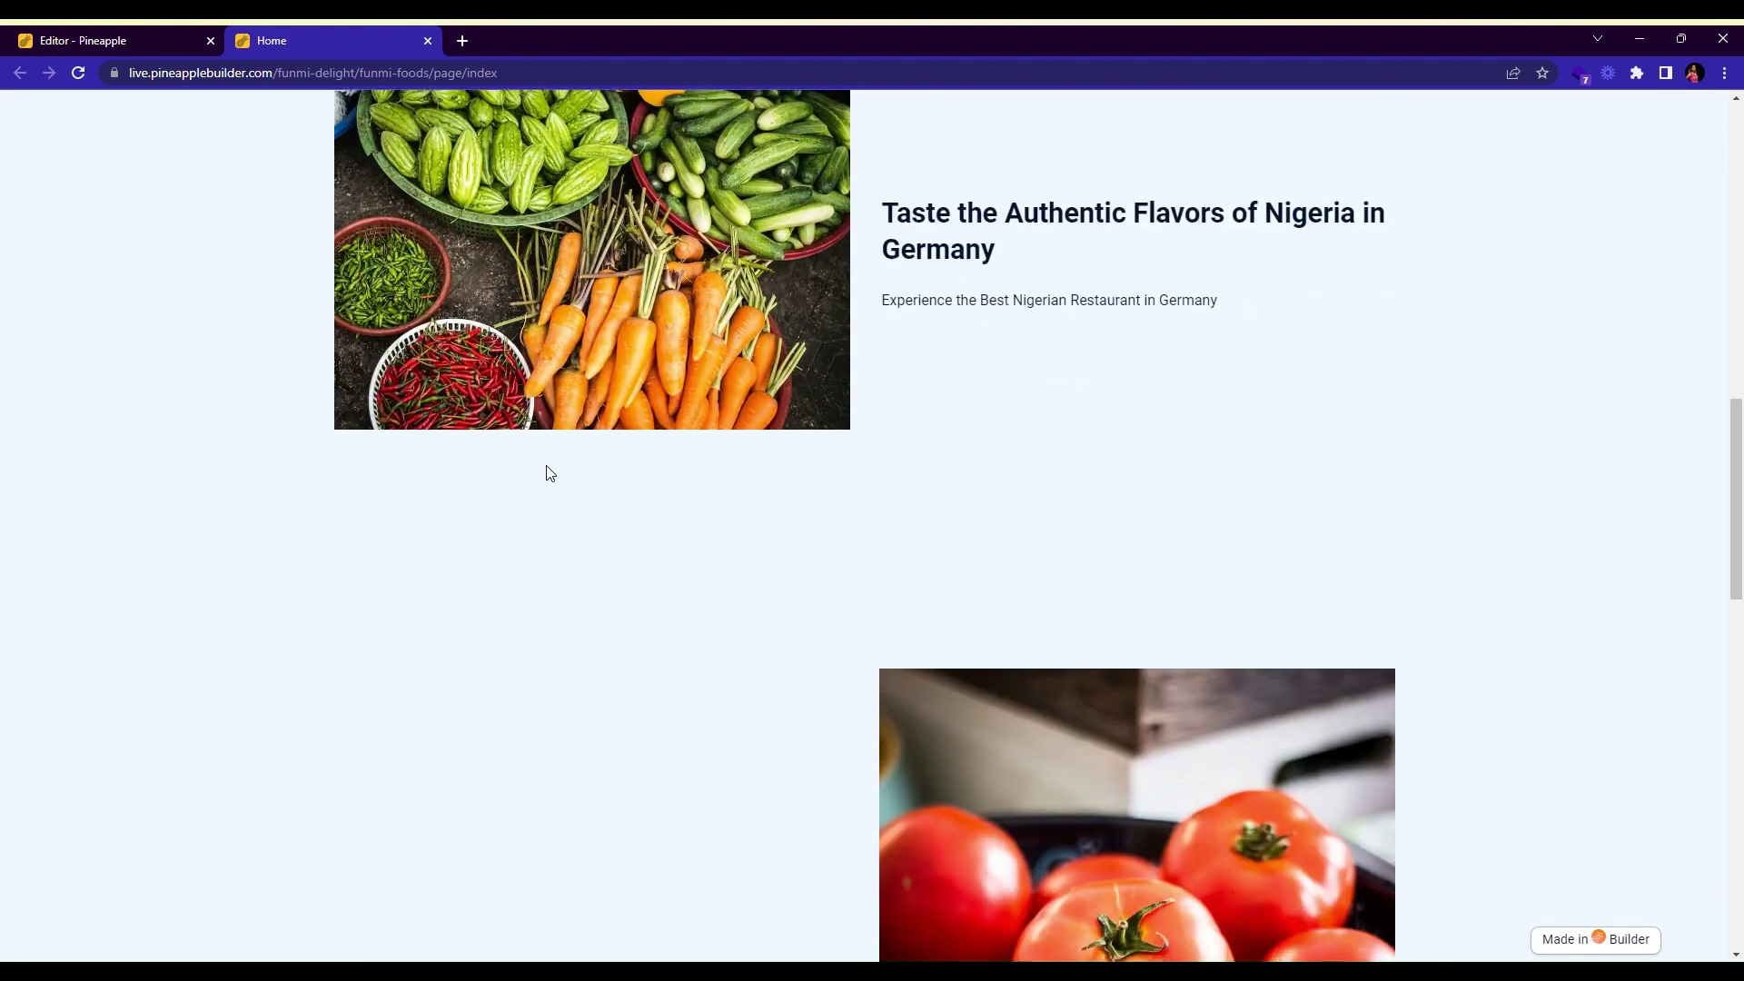
scroll(550, 472, down, 10)
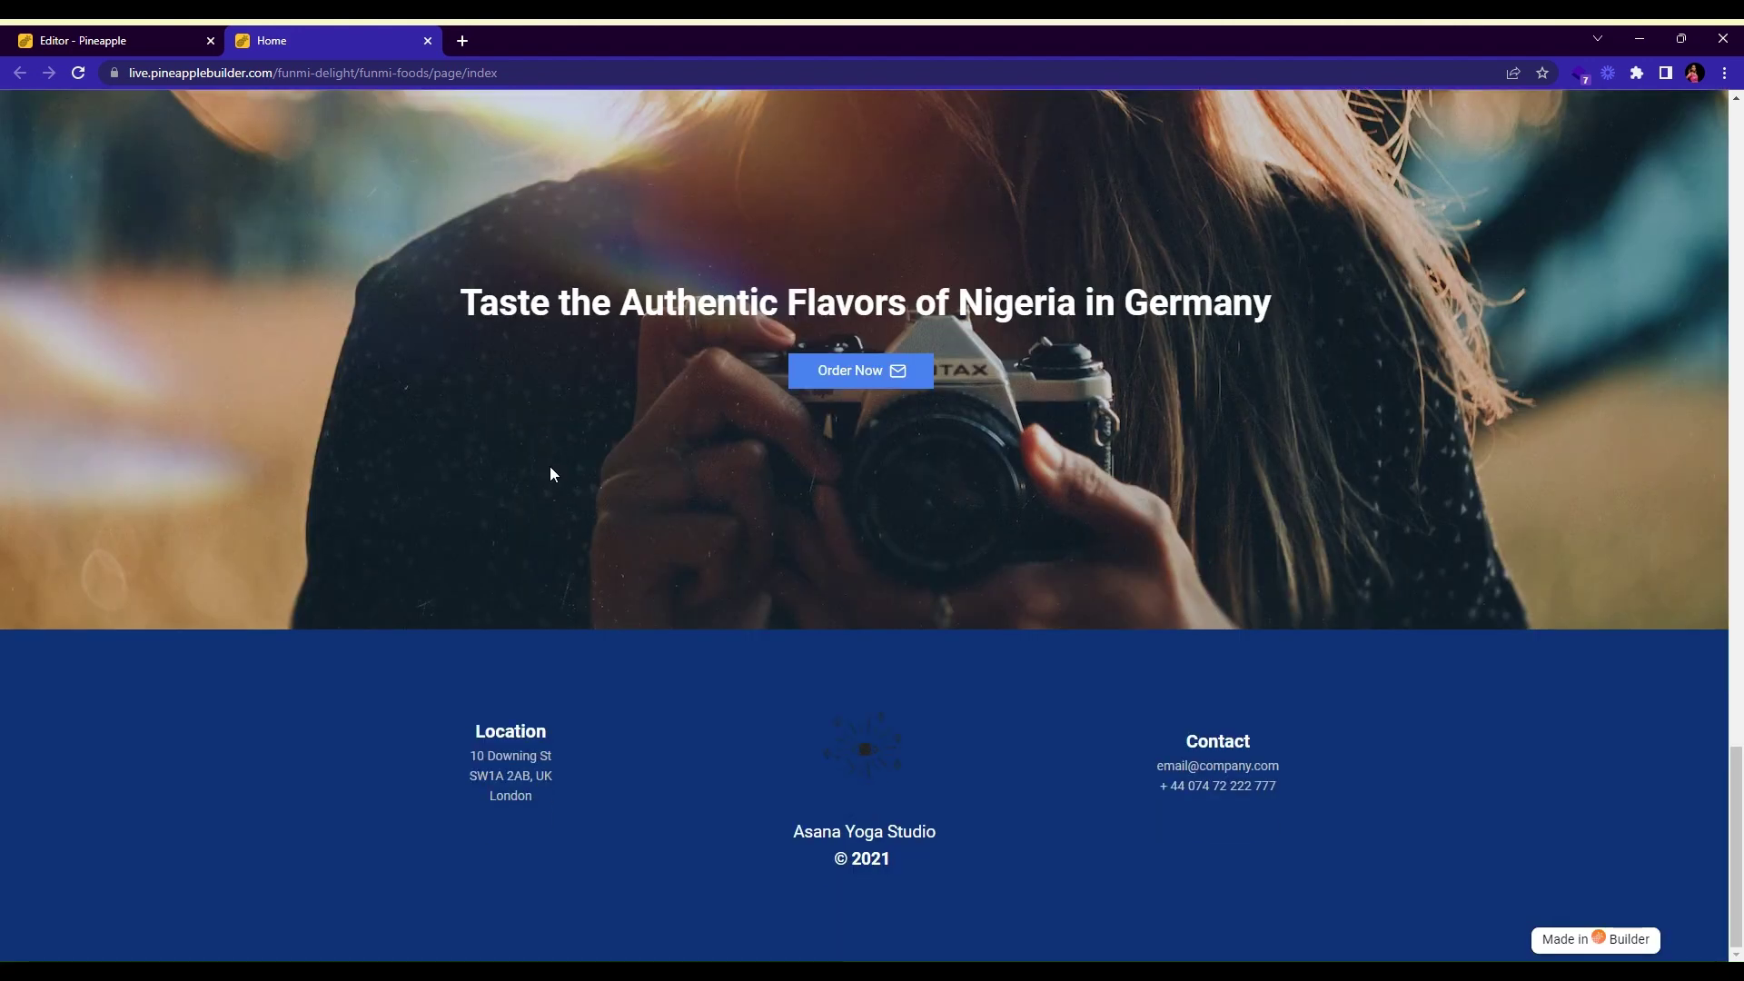